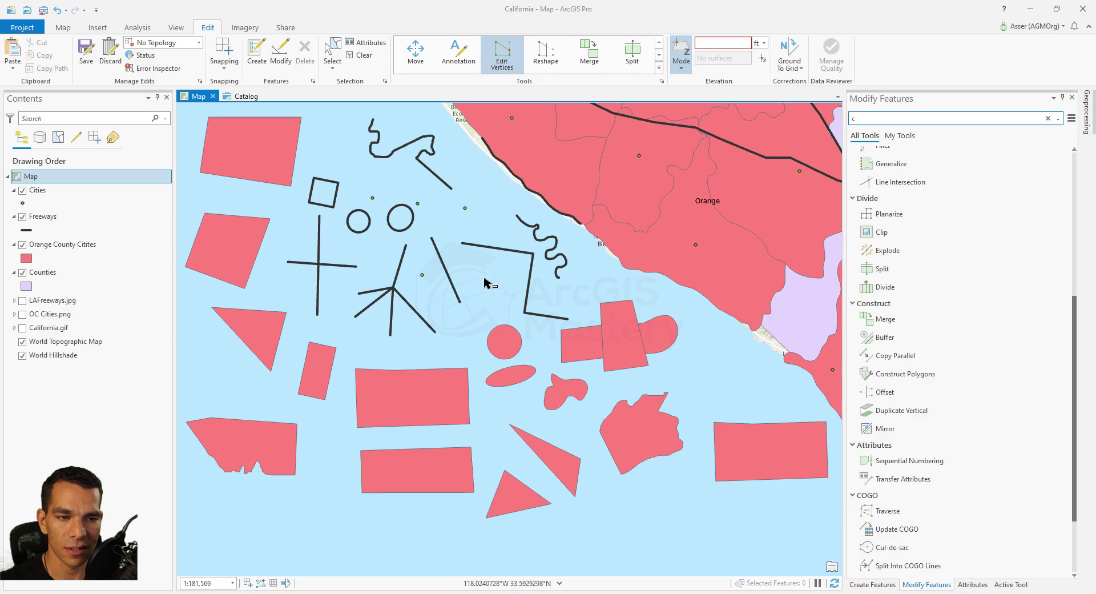
Create two straight Freeways lines, one vertical and one nearly horizontal, crossing each other and the stepped freeway line
click(257, 52)
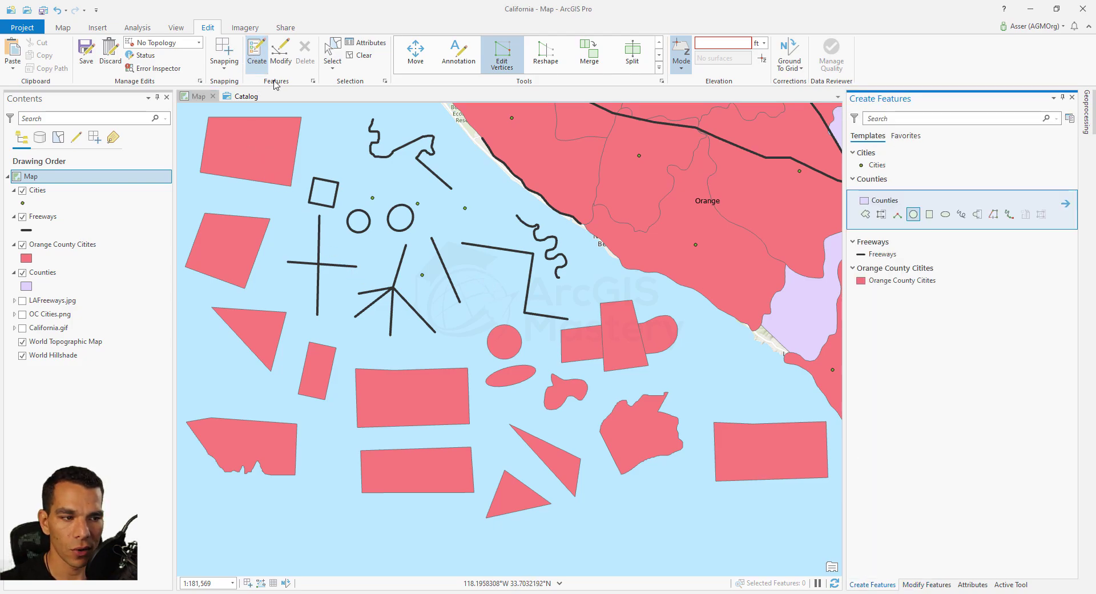
click(874, 254)
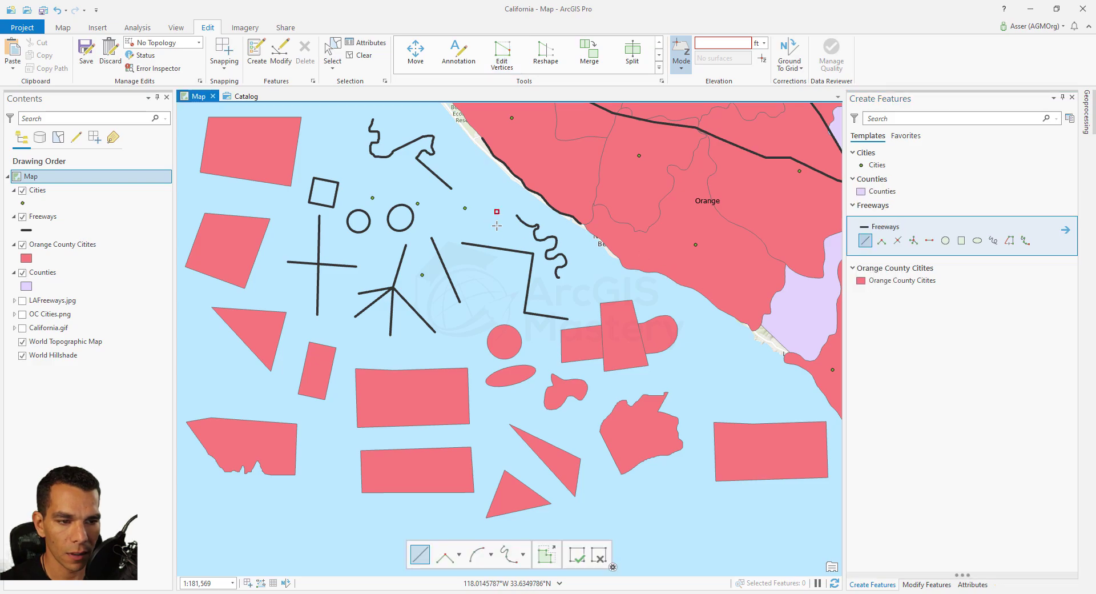
double_click(494, 292)
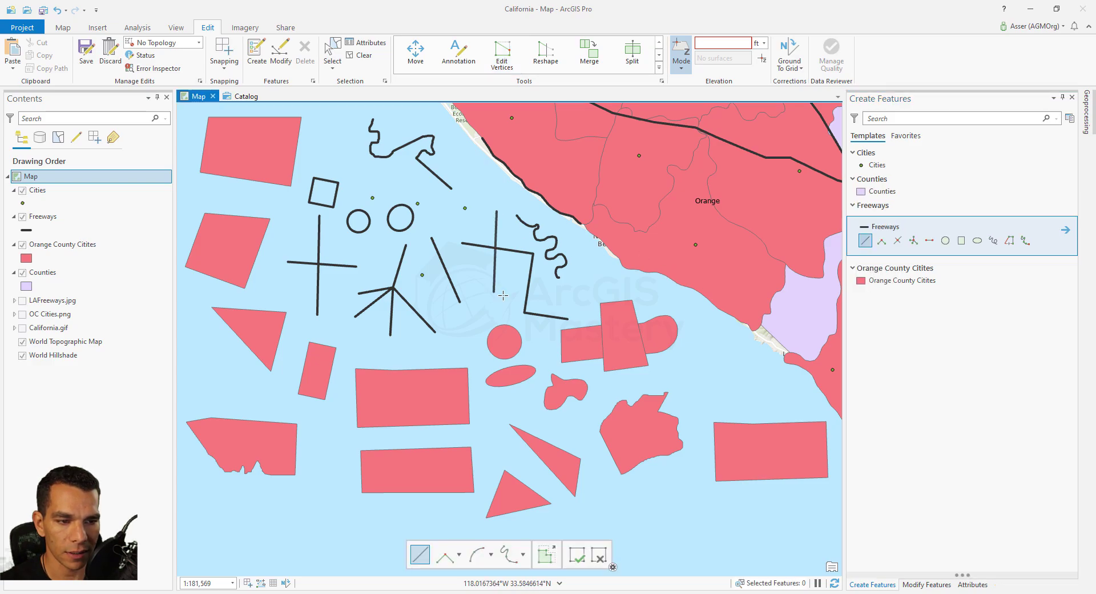
click(470, 277)
double_click(561, 292)
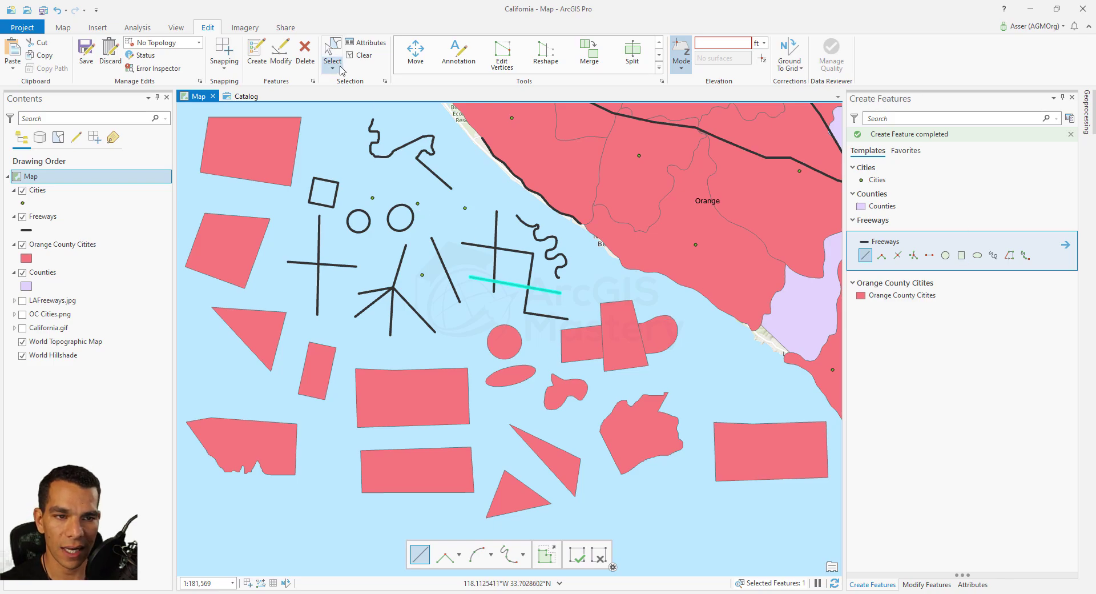
Planarize the crossing freeway lines and the adjacent wavy line, using the default cluster tolerance
click(281, 54)
text(c)
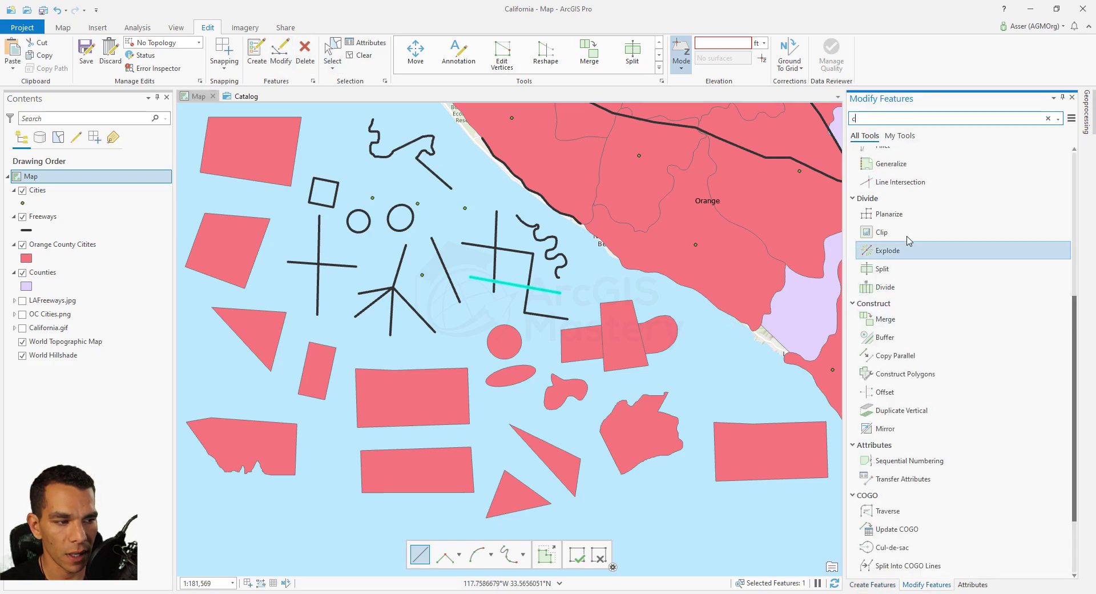
click(889, 215)
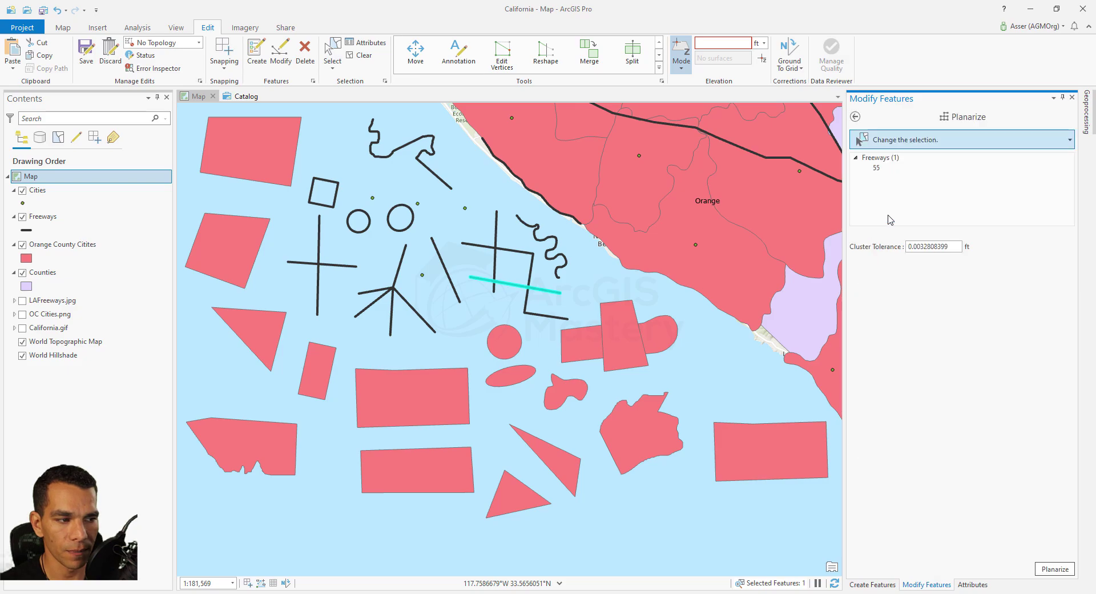
mouse_move(481, 235)
mouse_down()
mouse_move(535, 301)
mouse_move(529, 319)
mouse_up()
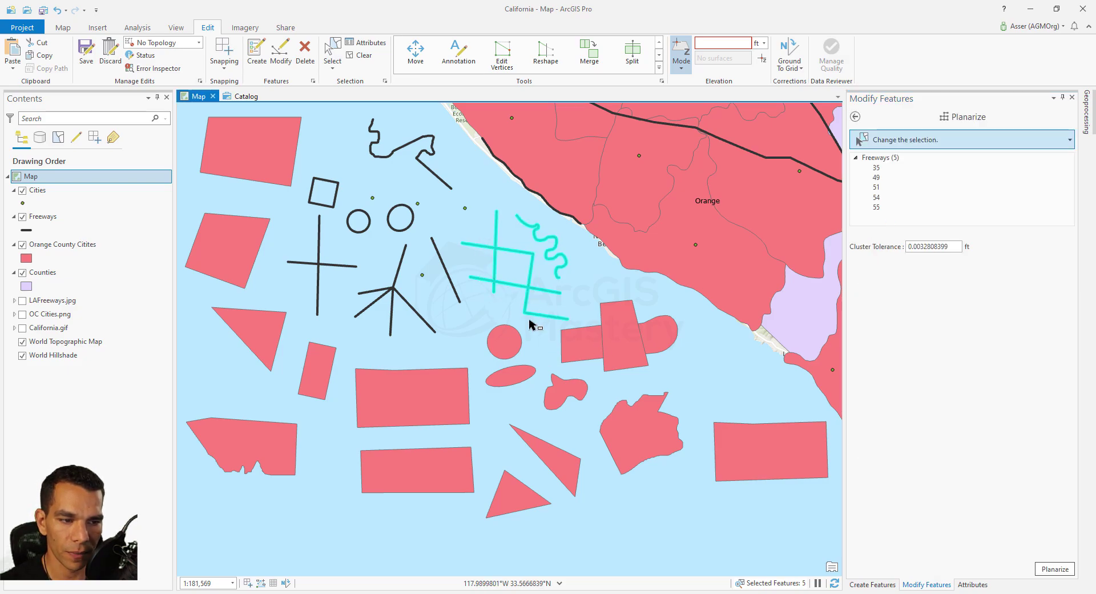
click(1055, 569)
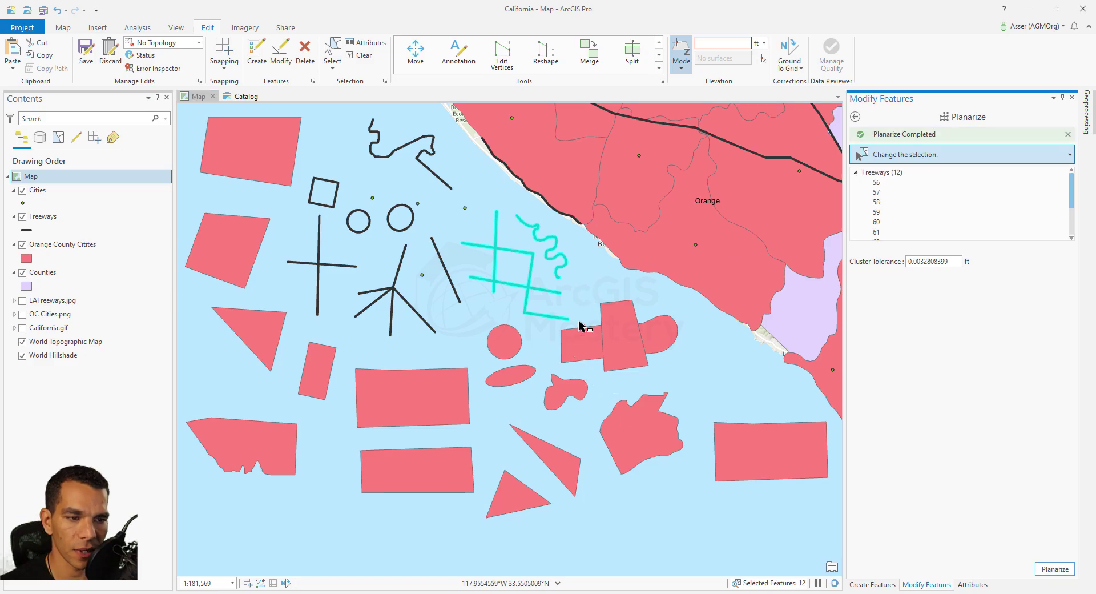
Examine the planarized freeway lines by selecting the wavy line and individual segments between the intersections
click(568, 246)
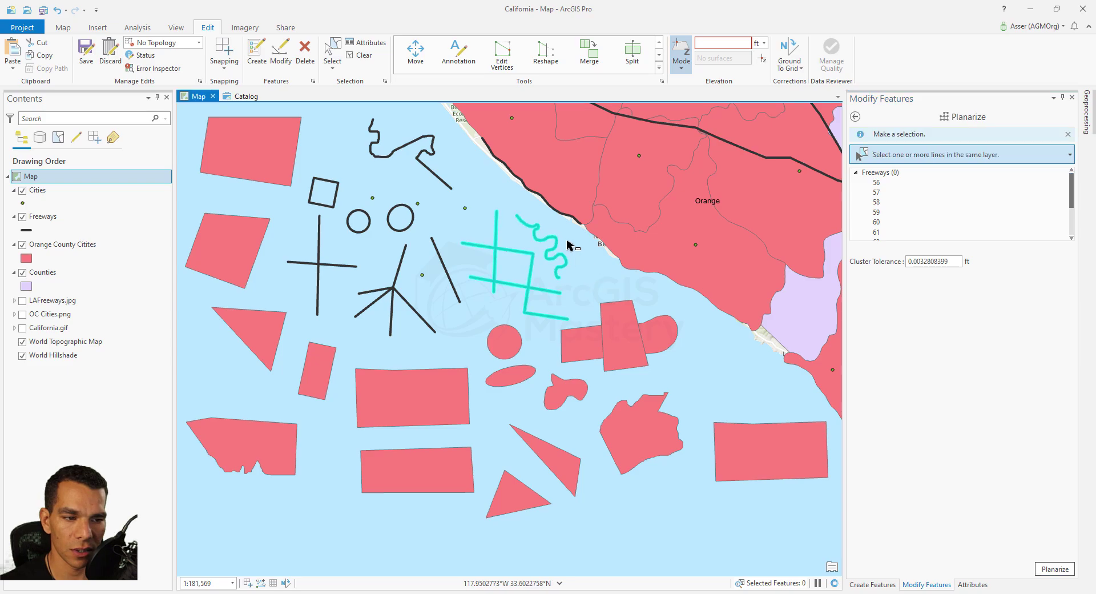
click(549, 255)
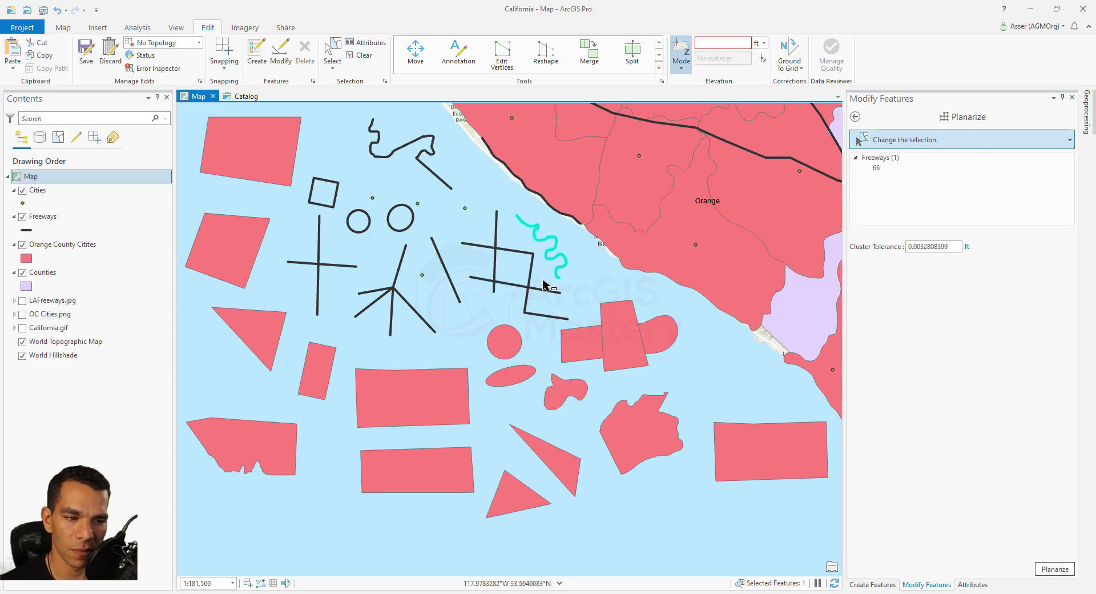
click(531, 289)
click(506, 283)
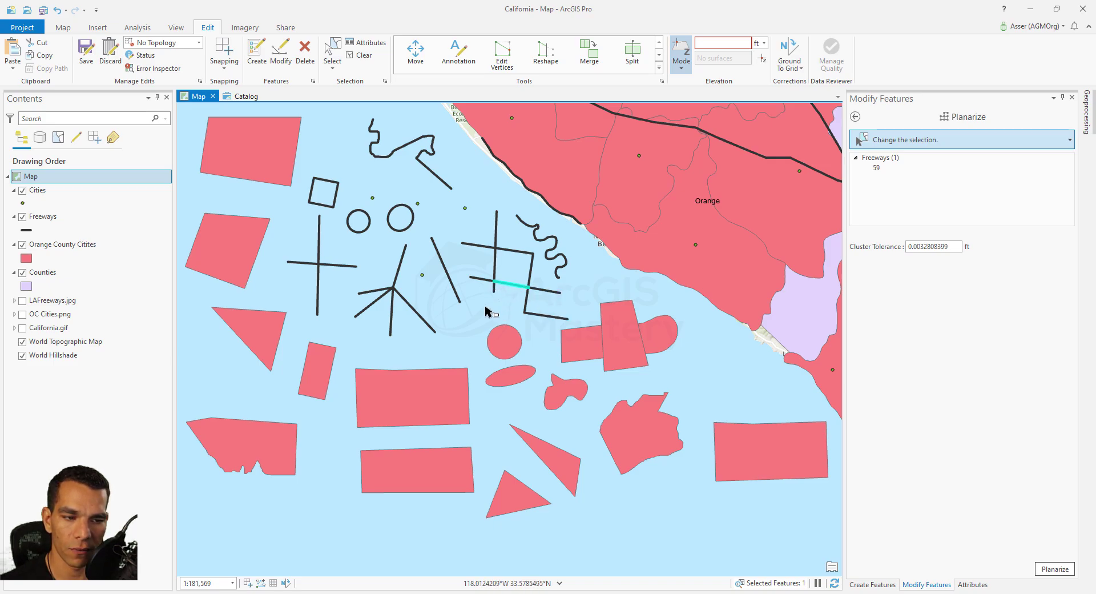
click(484, 279)
click(496, 264)
click(497, 250)
click(496, 224)
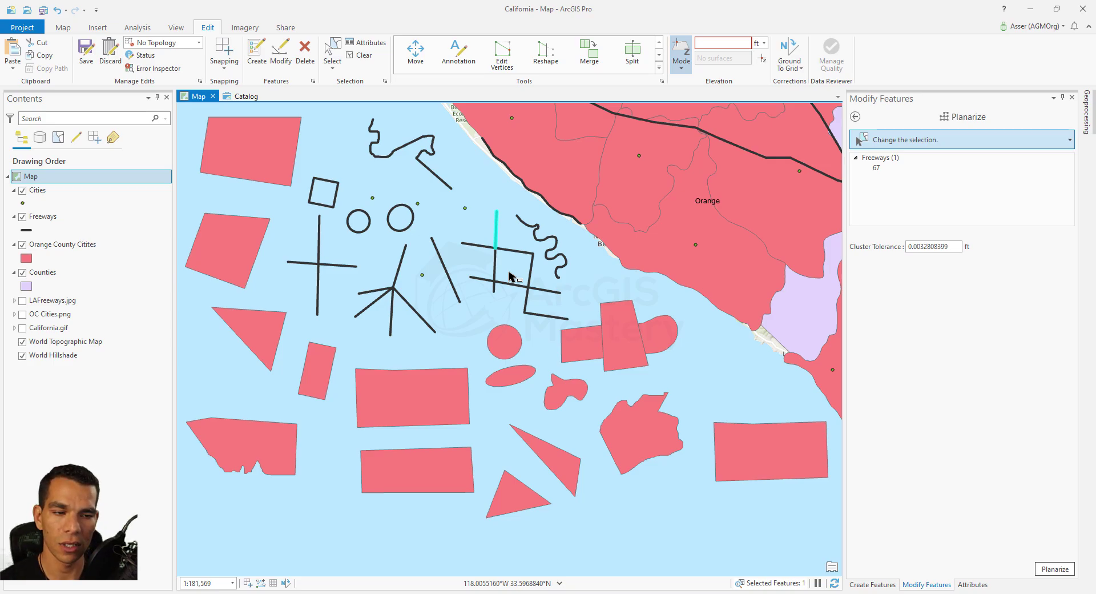
Explode the multipart Orange County polygon made of two triangles into separate features, without keeping the original
click(855, 116)
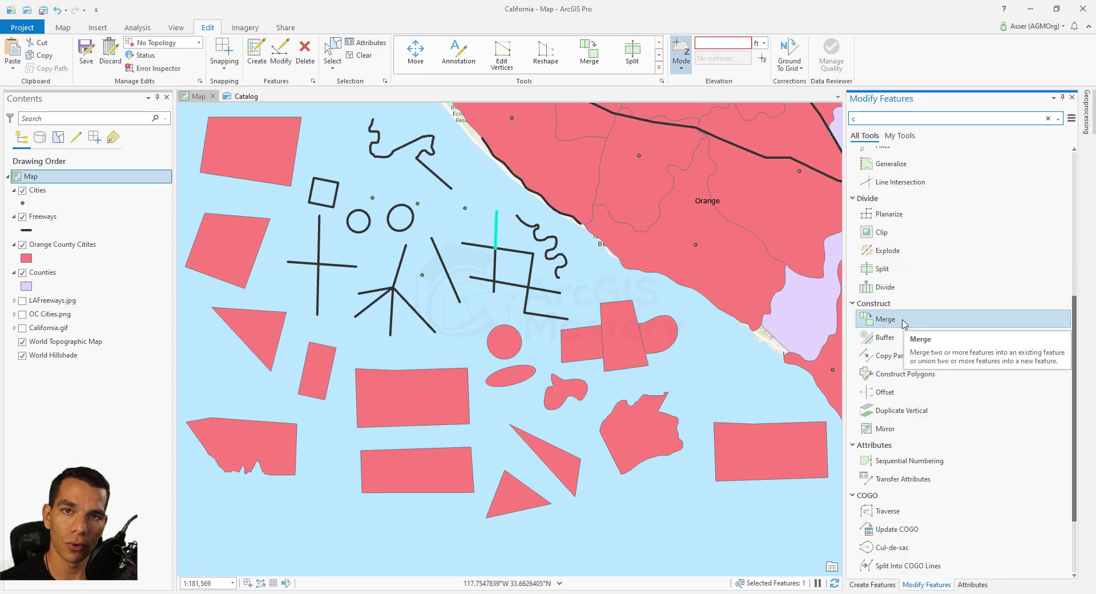
click(330, 60)
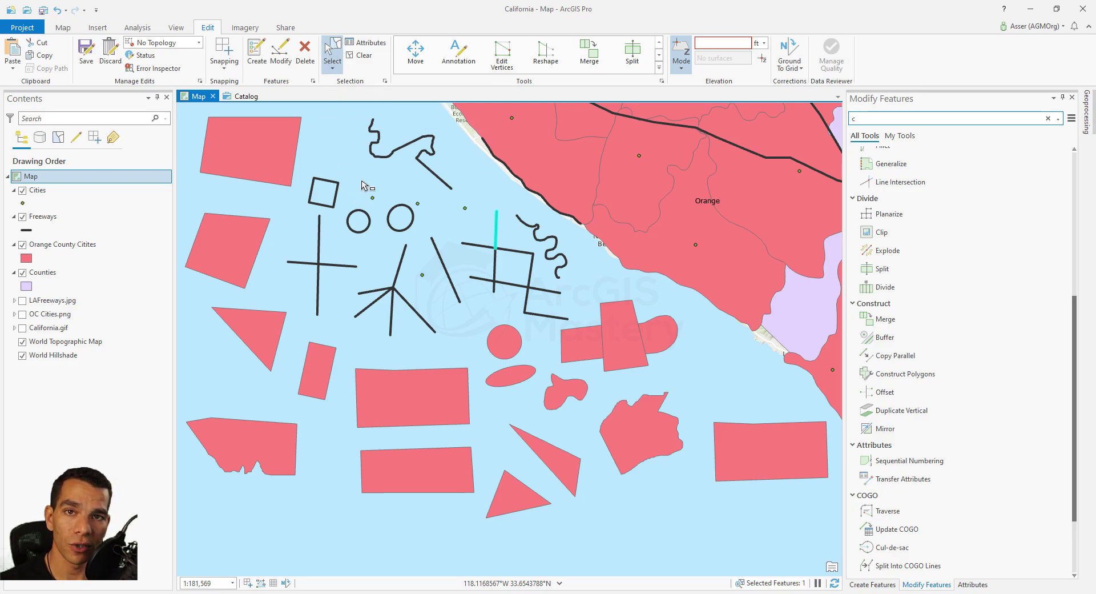
click(565, 474)
scroll(565, 473, down, 2)
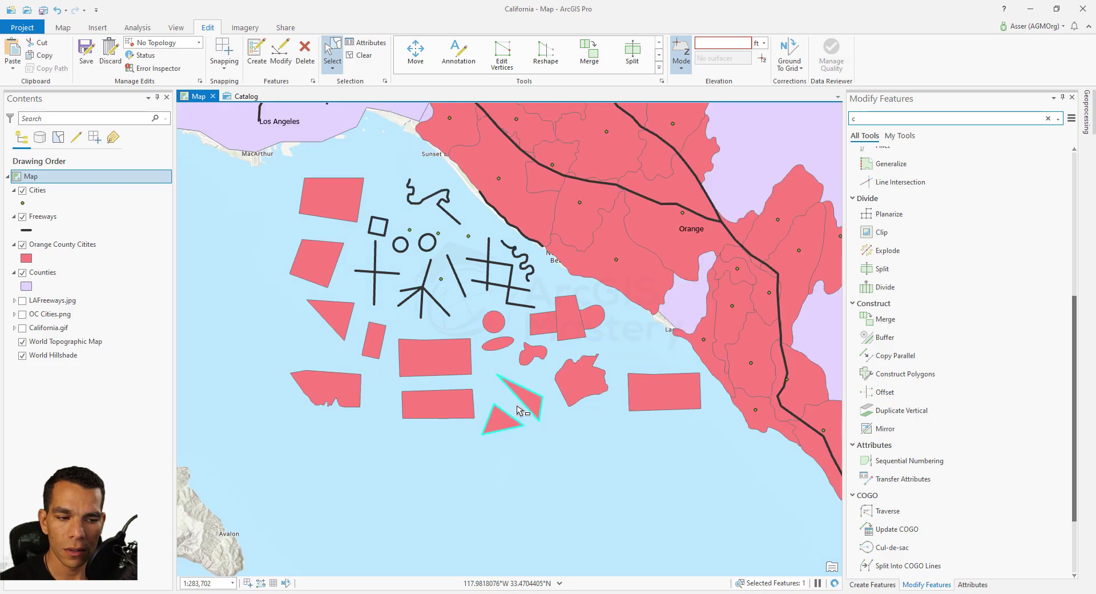
scroll(514, 342, up, 4)
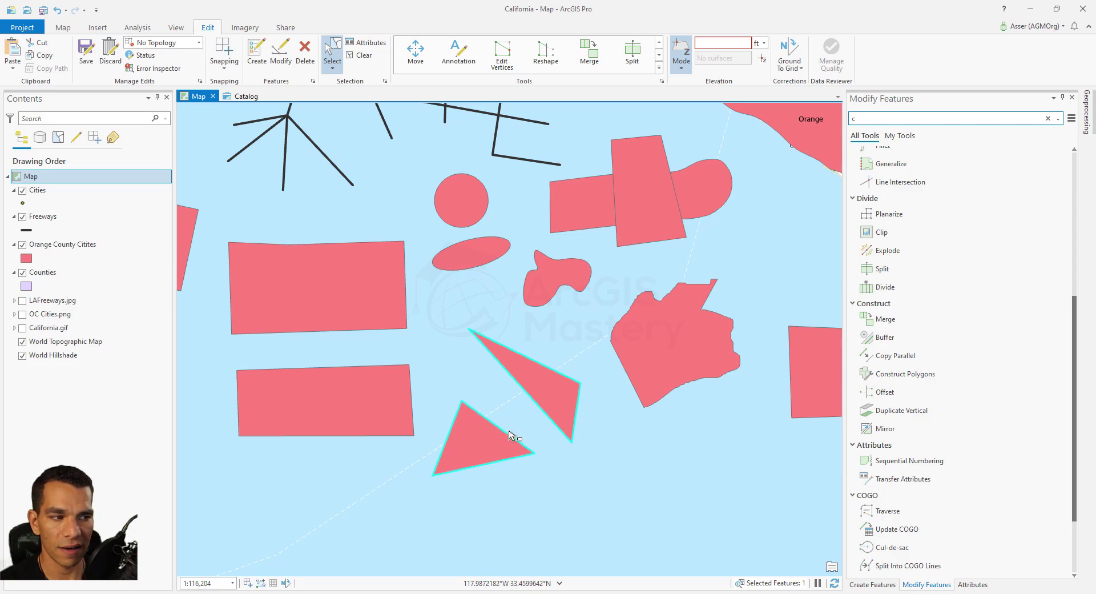
click(591, 358)
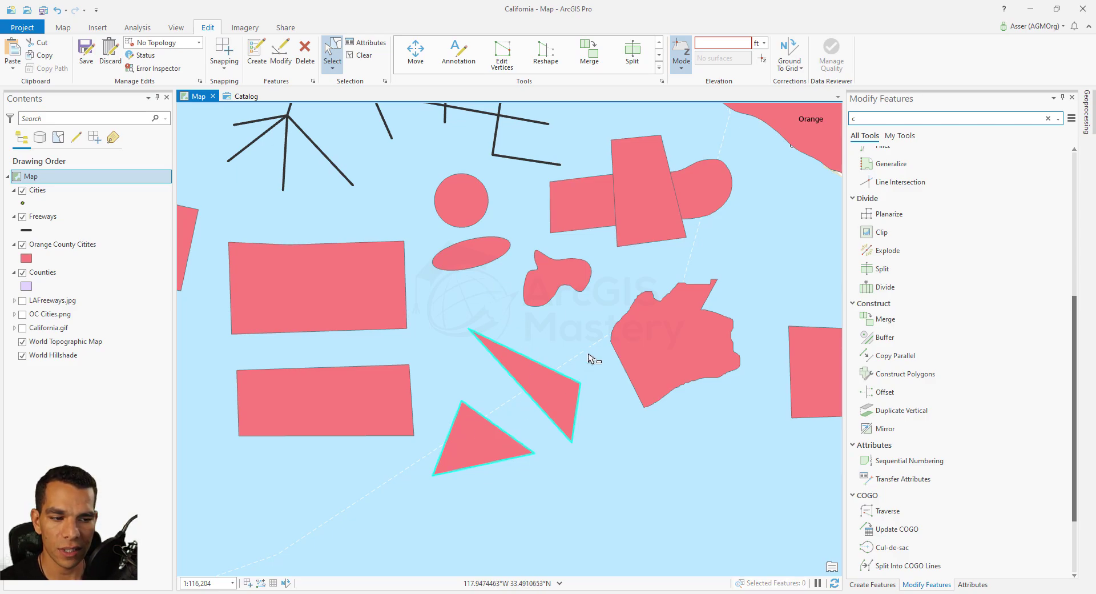
click(545, 397)
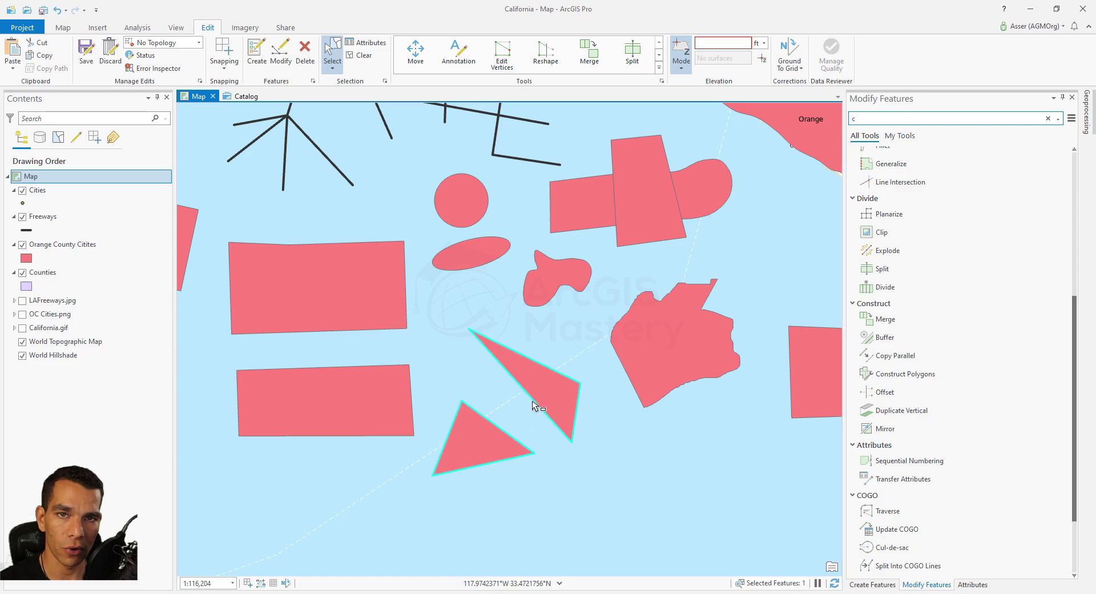
click(893, 250)
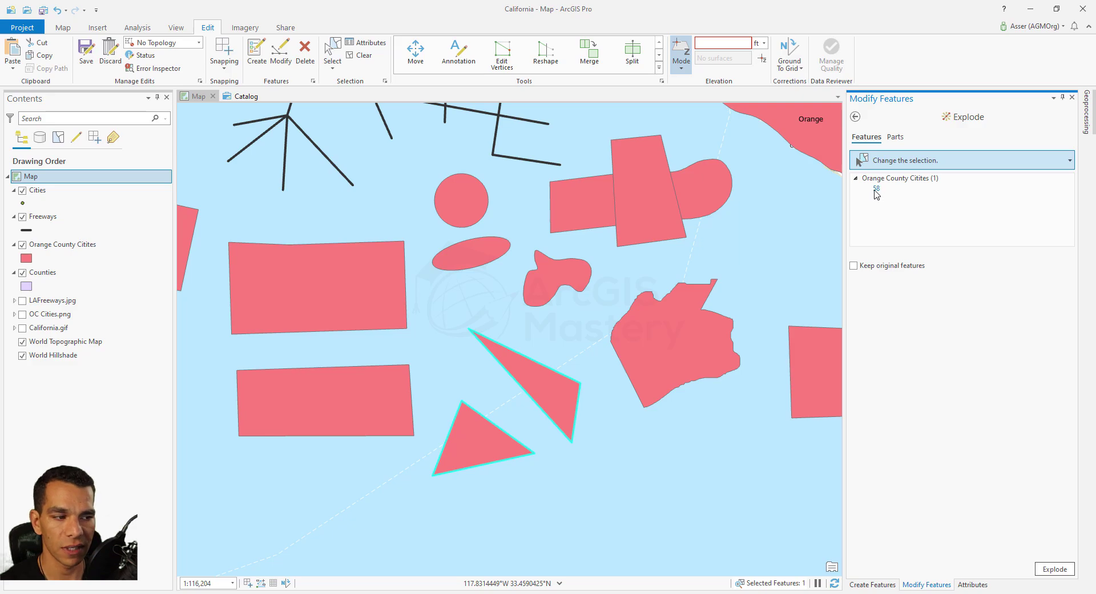
click(1054, 568)
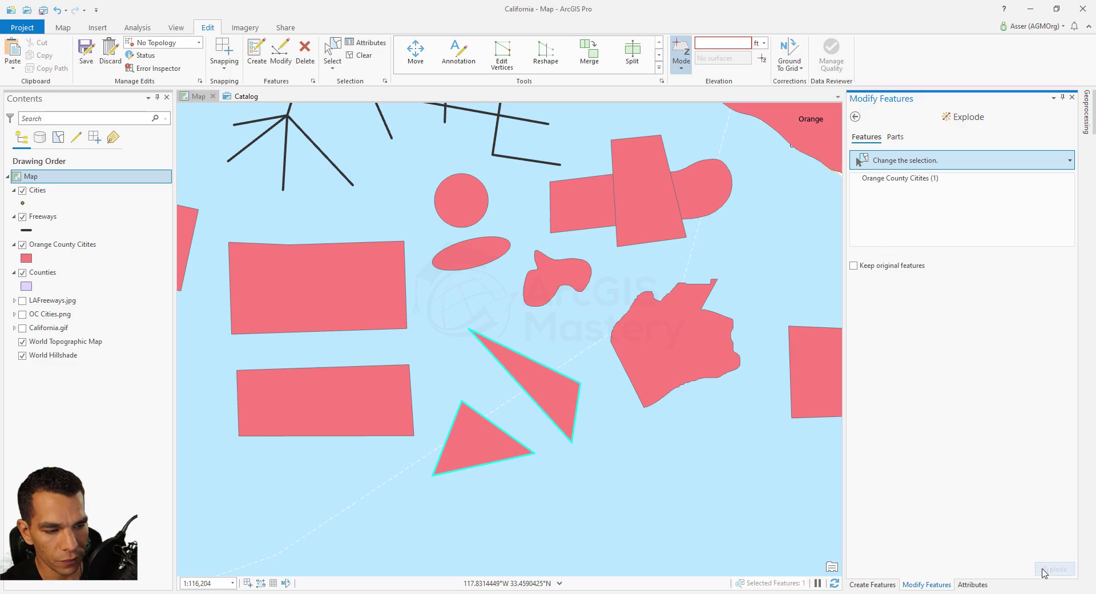
Select each of the two exploded triangles individually to check that they are separate features
click(334, 49)
click(540, 393)
click(483, 437)
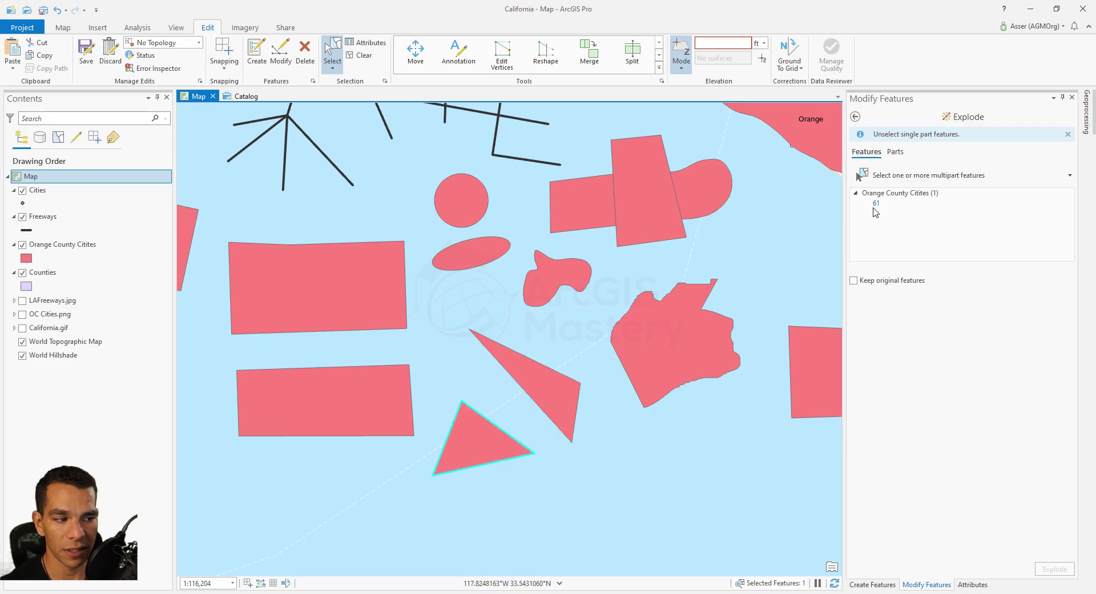
click(564, 400)
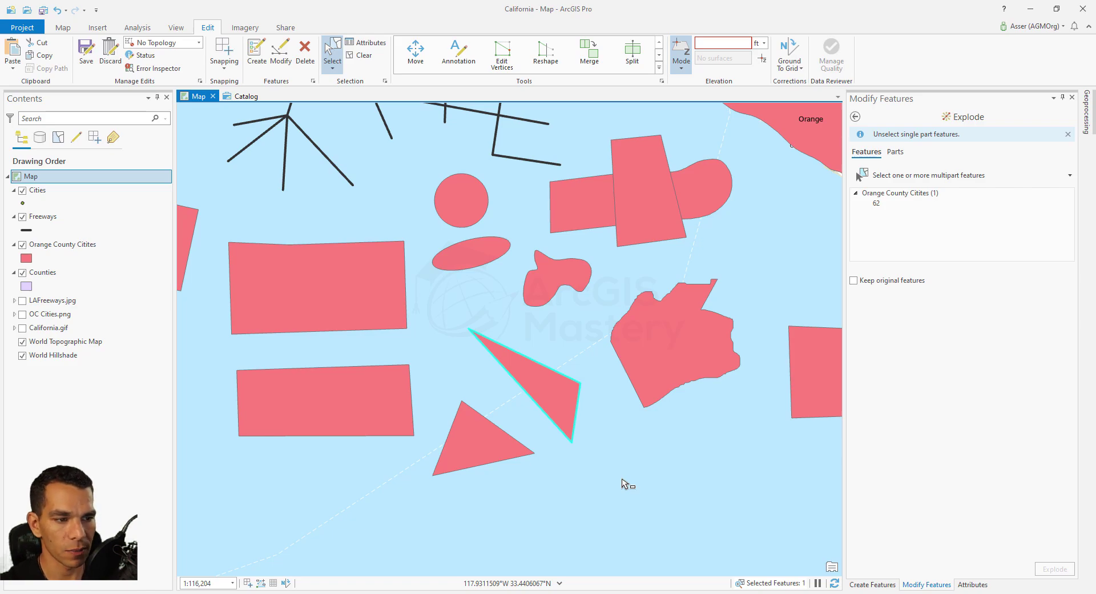
Split the large rectangle below the branching freeways into two halves with a near-vertical line through its middle
scroll(628, 483, down, 2)
click(855, 117)
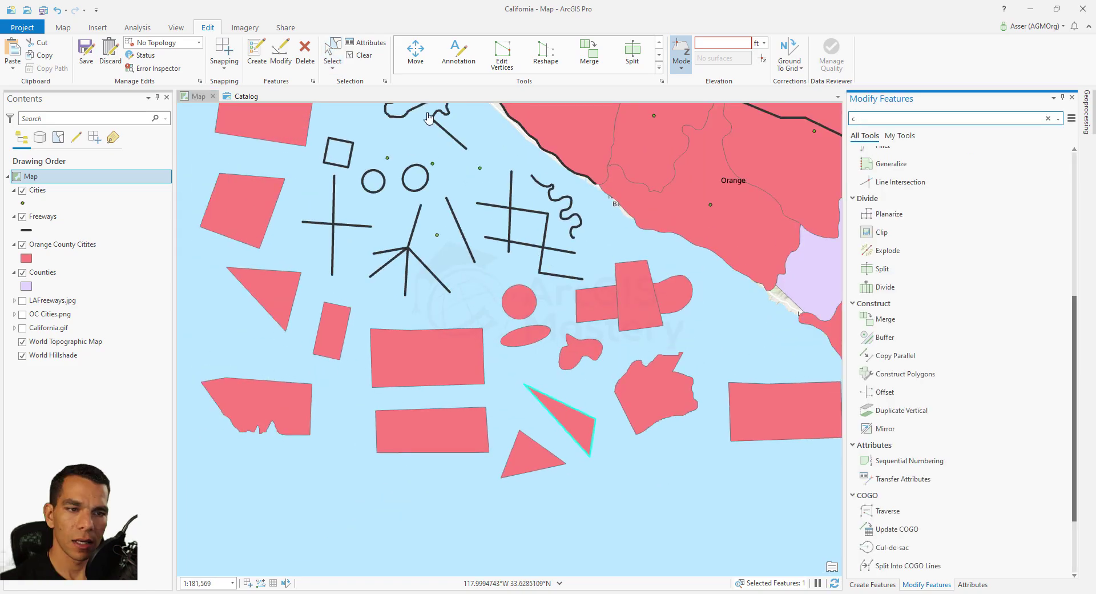
click(337, 52)
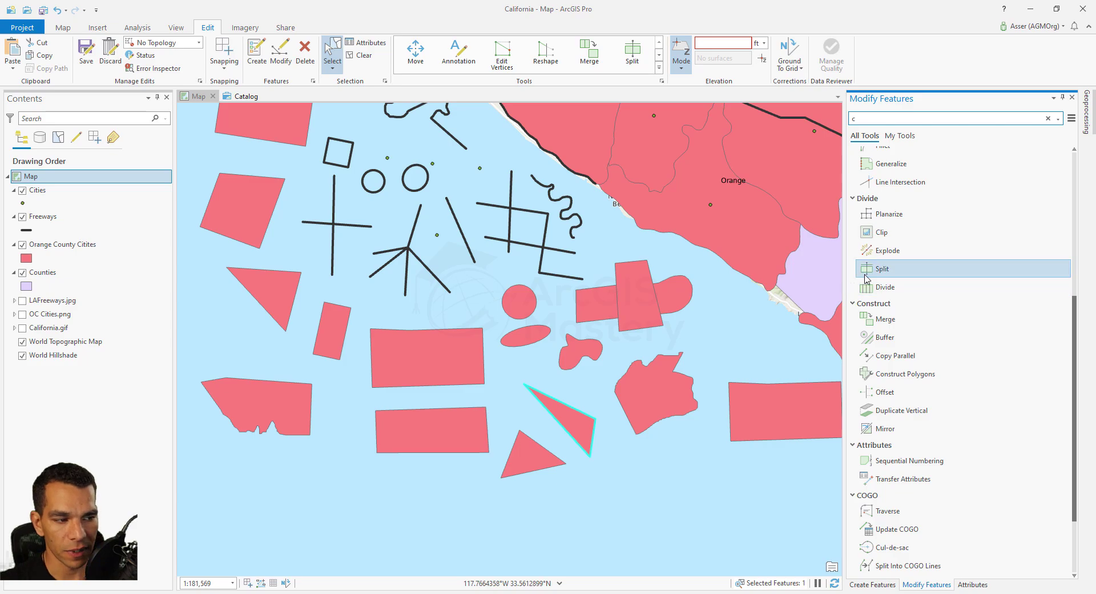
click(412, 366)
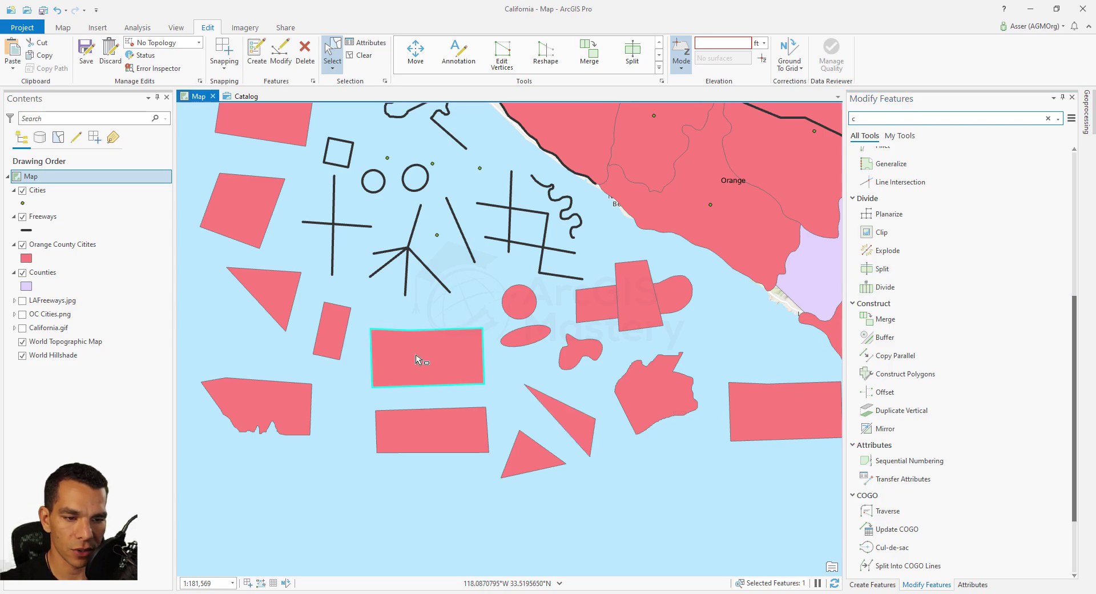
click(879, 269)
click(420, 307)
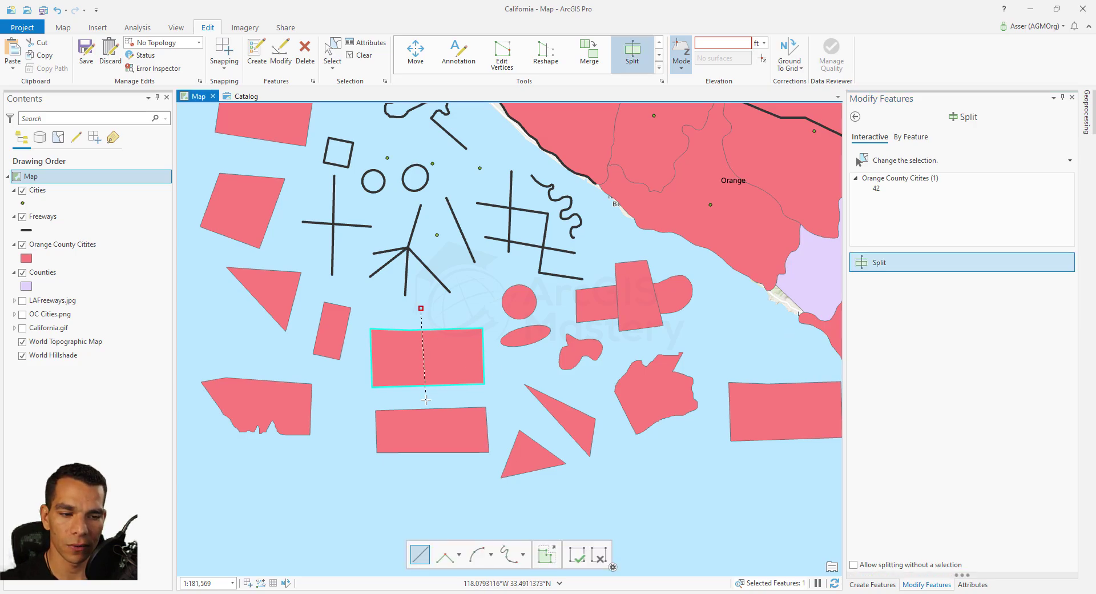
double_click(426, 400)
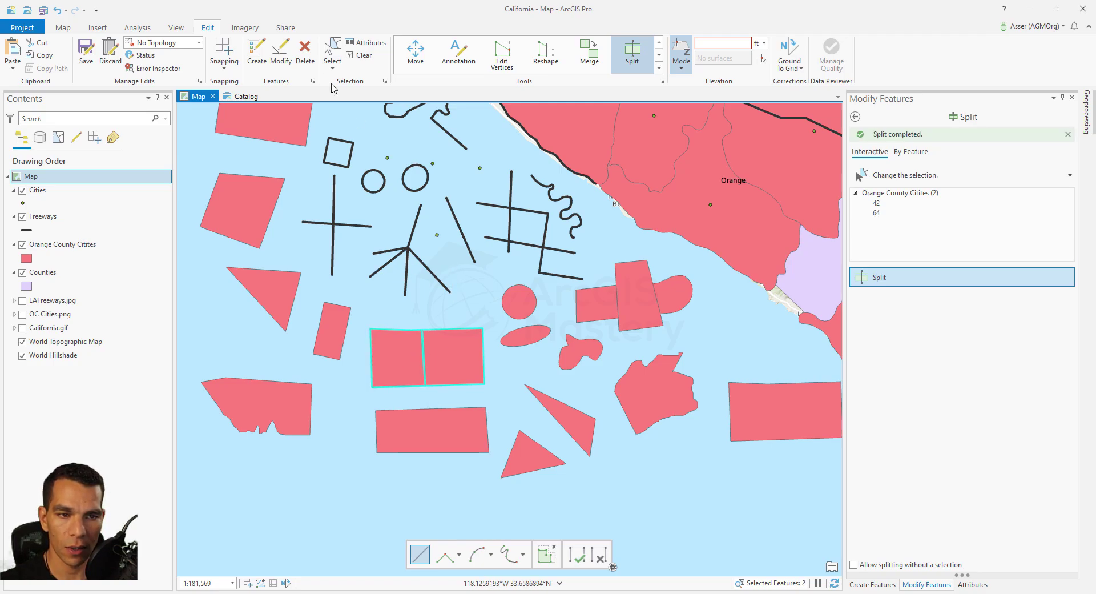
Split the lower arm of the freeway cross with a horizontal line, then select its lower piece
click(332, 51)
click(344, 277)
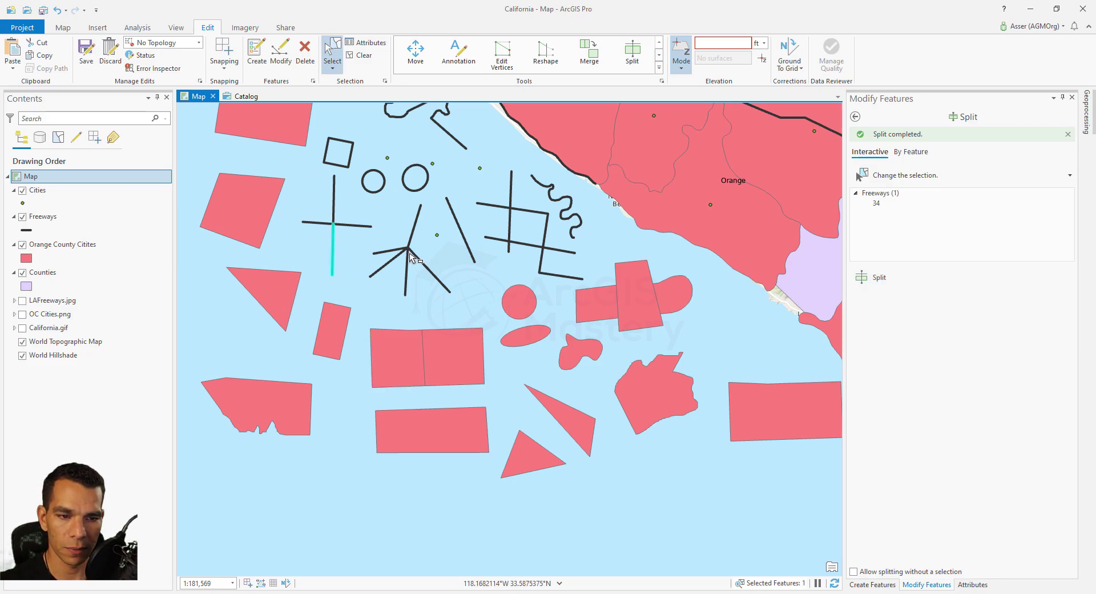
click(876, 277)
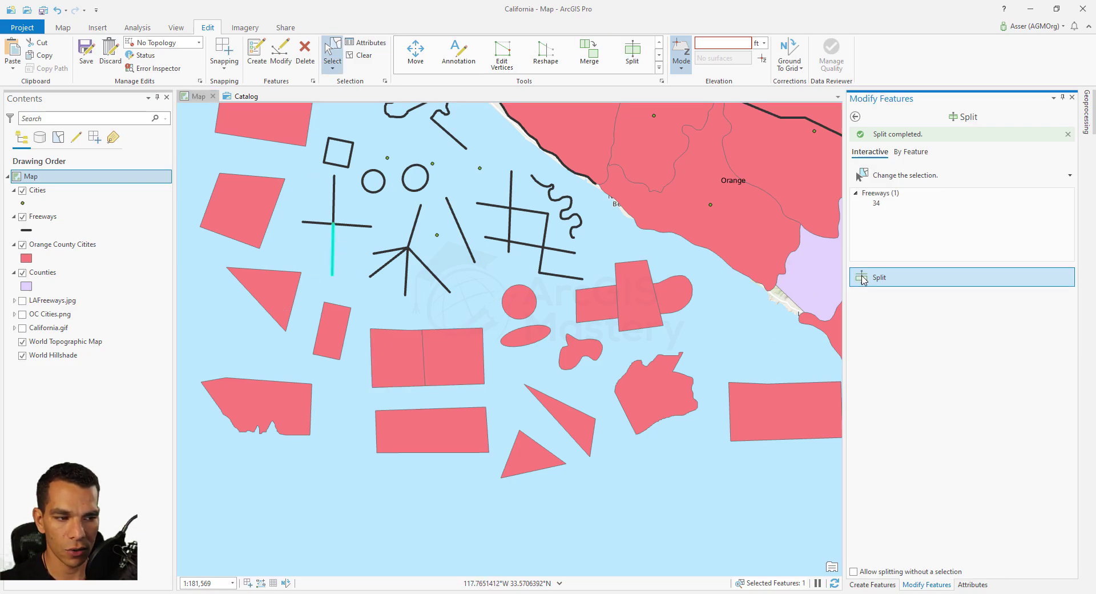
click(301, 252)
double_click(356, 255)
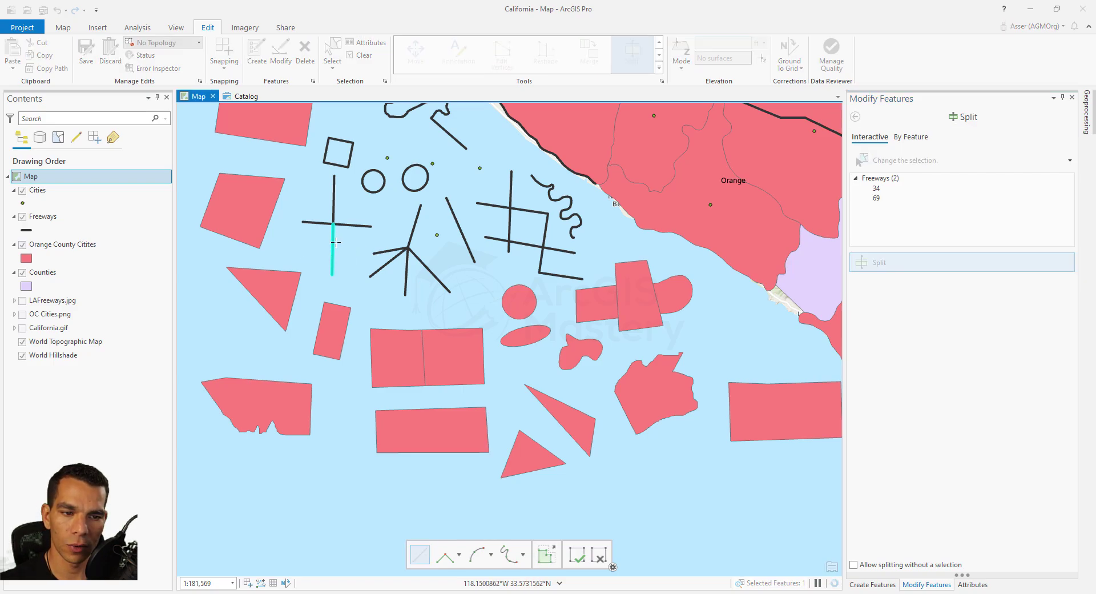
click(332, 51)
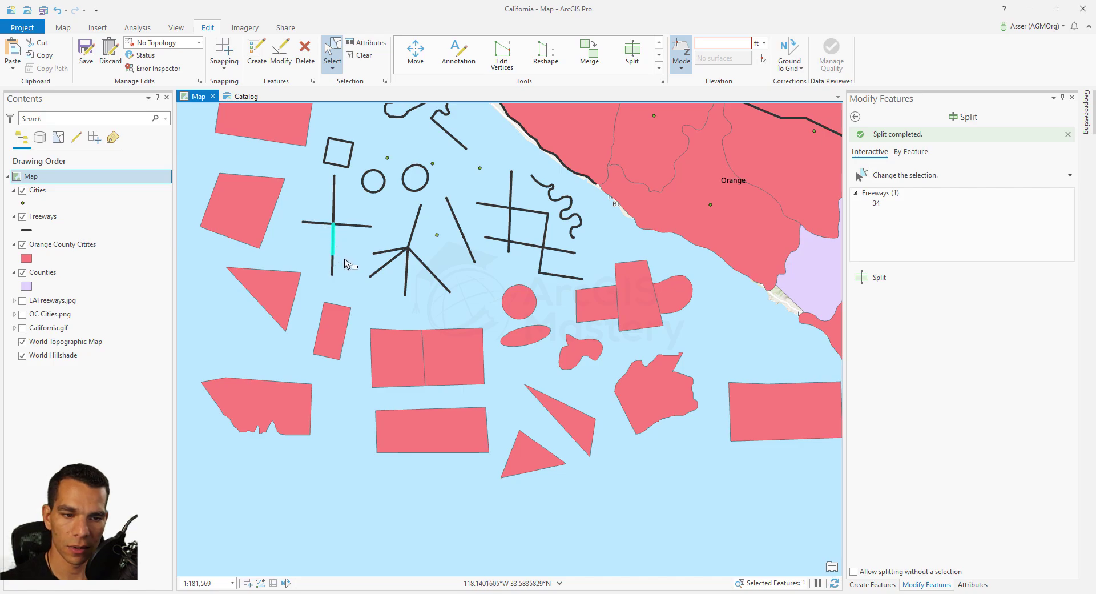
drag(319, 266, 342, 294)
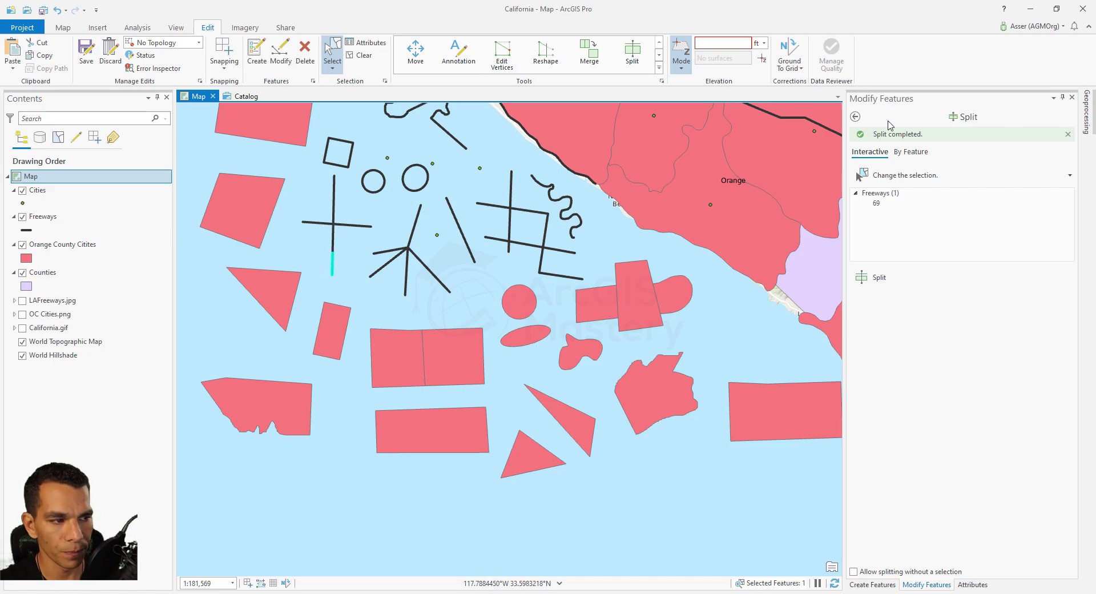
Move the lower of the two exploded triangles so that it overlaps the right end of the neighbouring lower rectangle
click(915, 152)
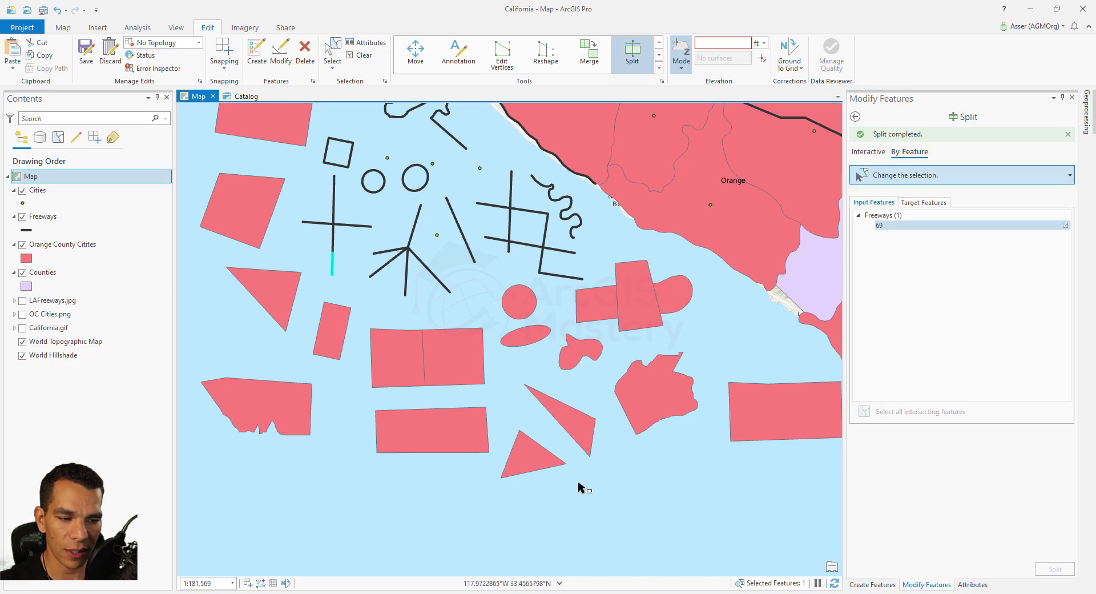
click(526, 453)
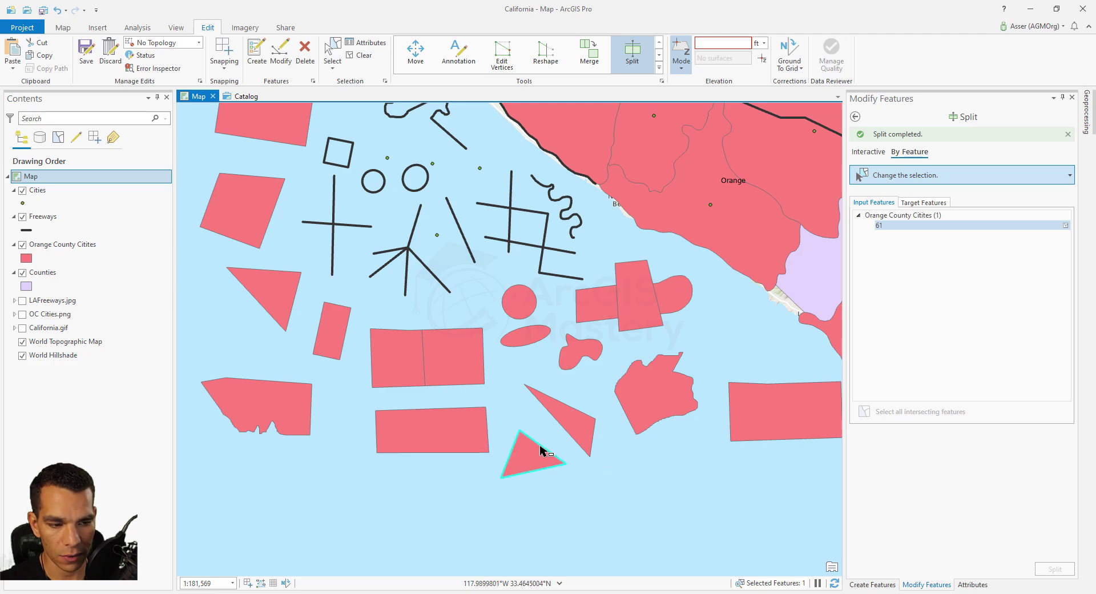
right_click(537, 455)
click(551, 445)
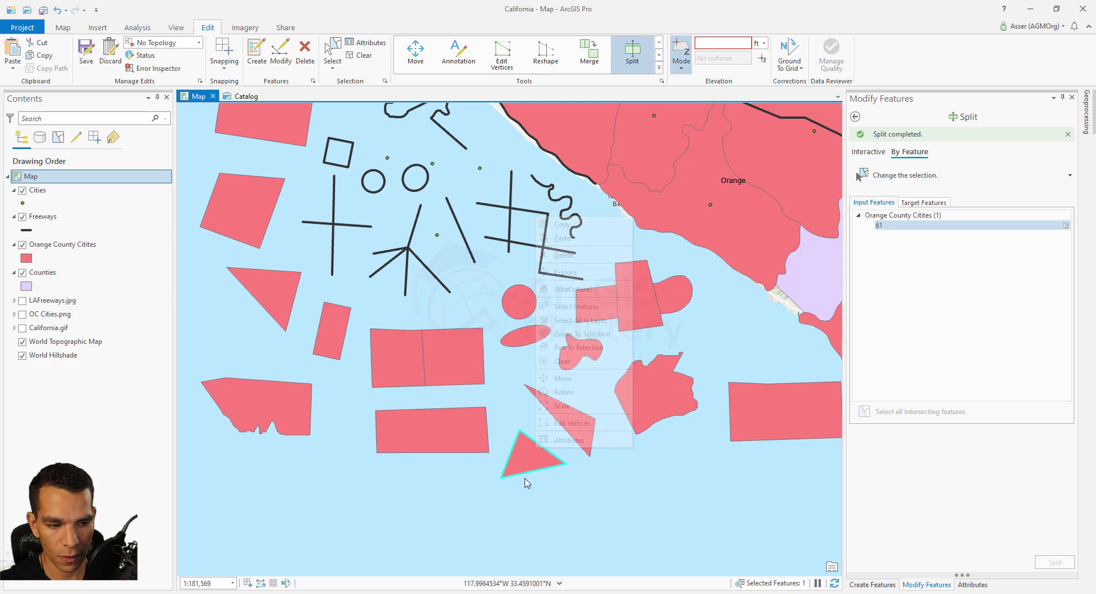
drag(531, 467, 469, 437)
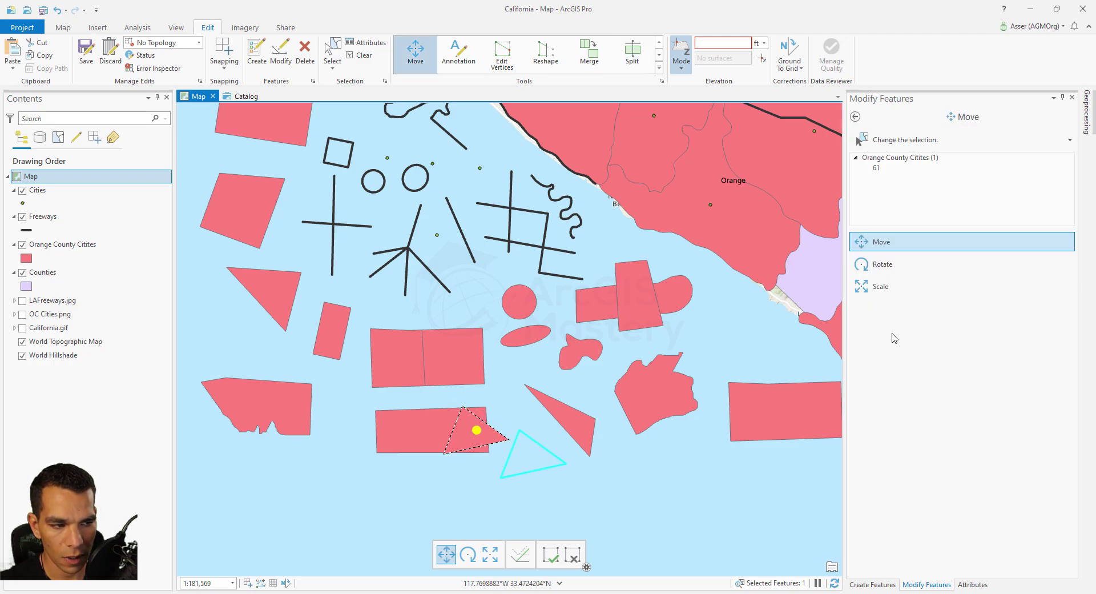
Split the lower rectangle by feature, using the overlapping triangle as the input feature and the rectangle as the target
click(855, 116)
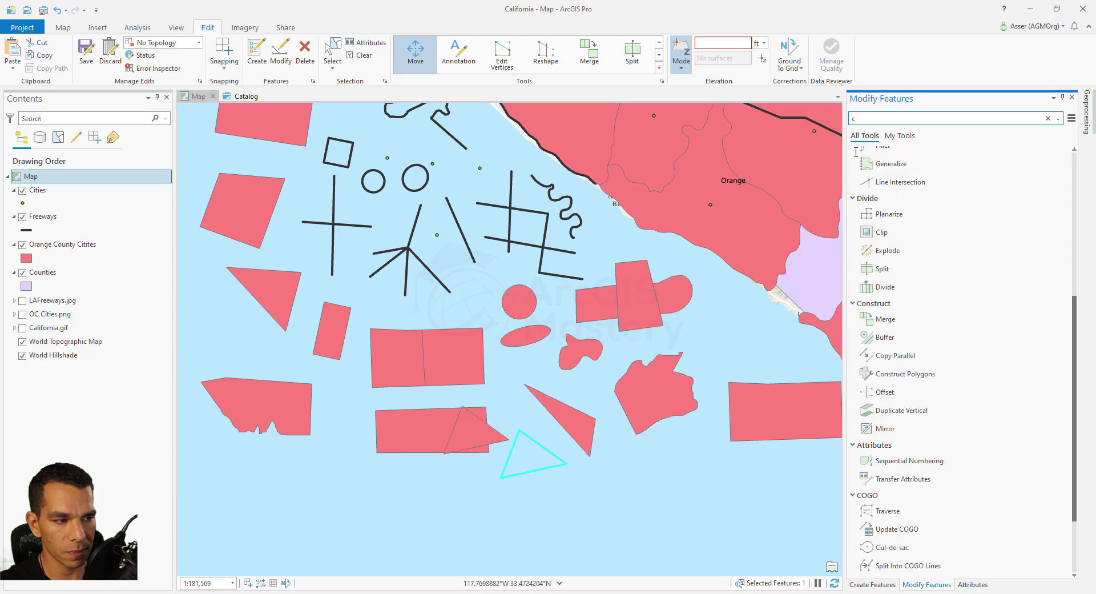
click(868, 268)
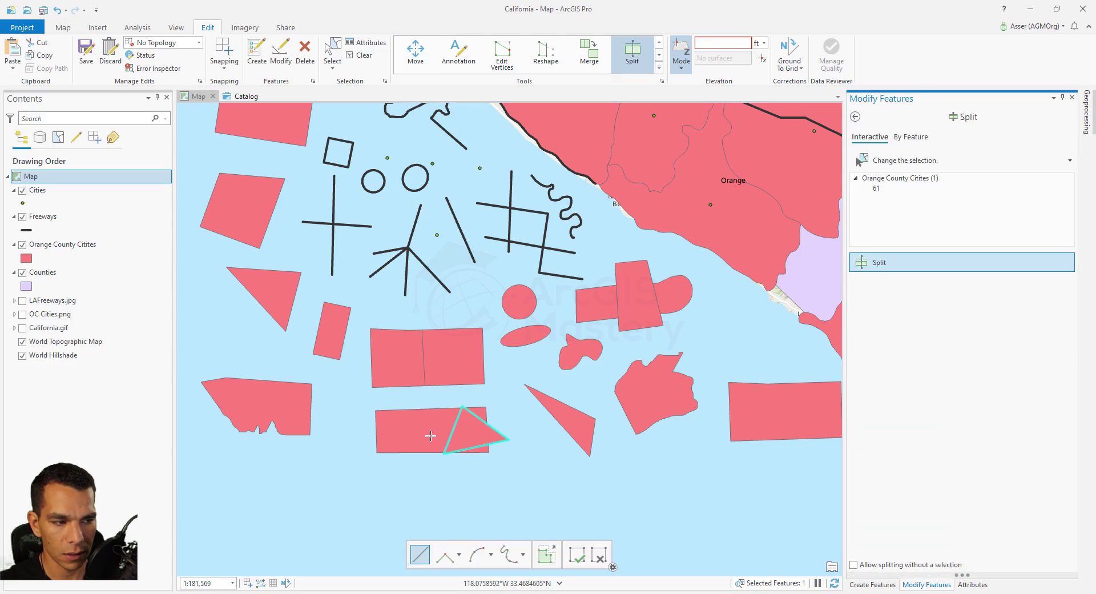
click(908, 138)
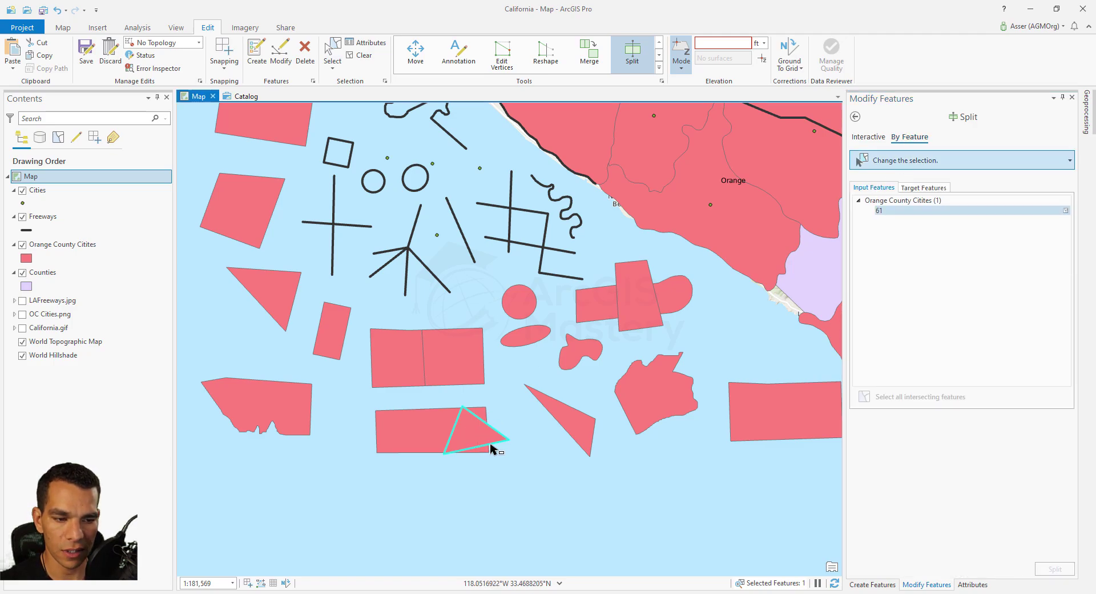
click(931, 188)
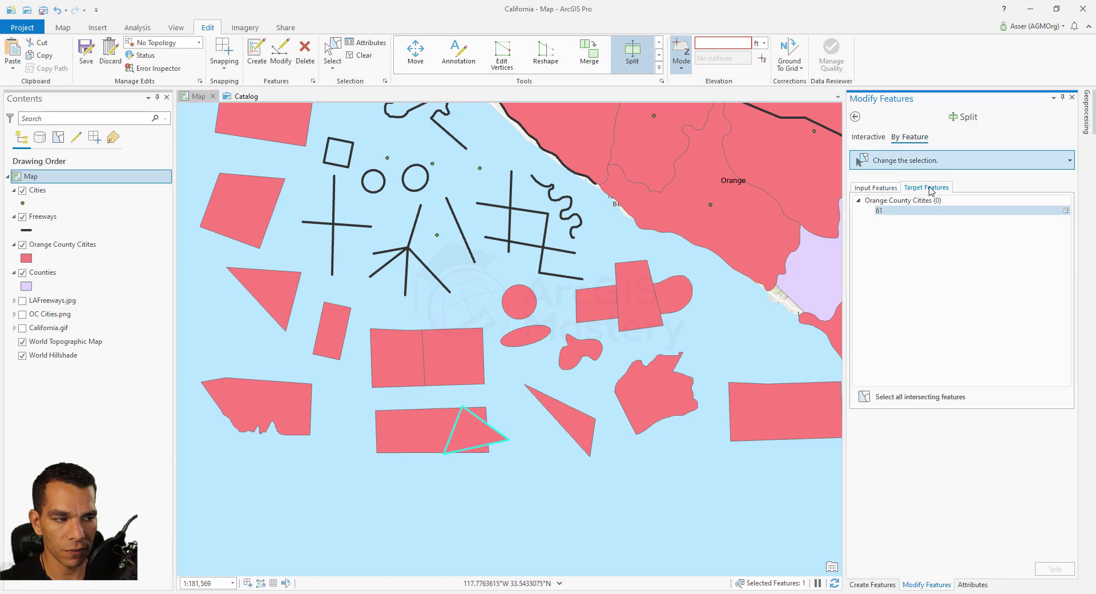
click(409, 436)
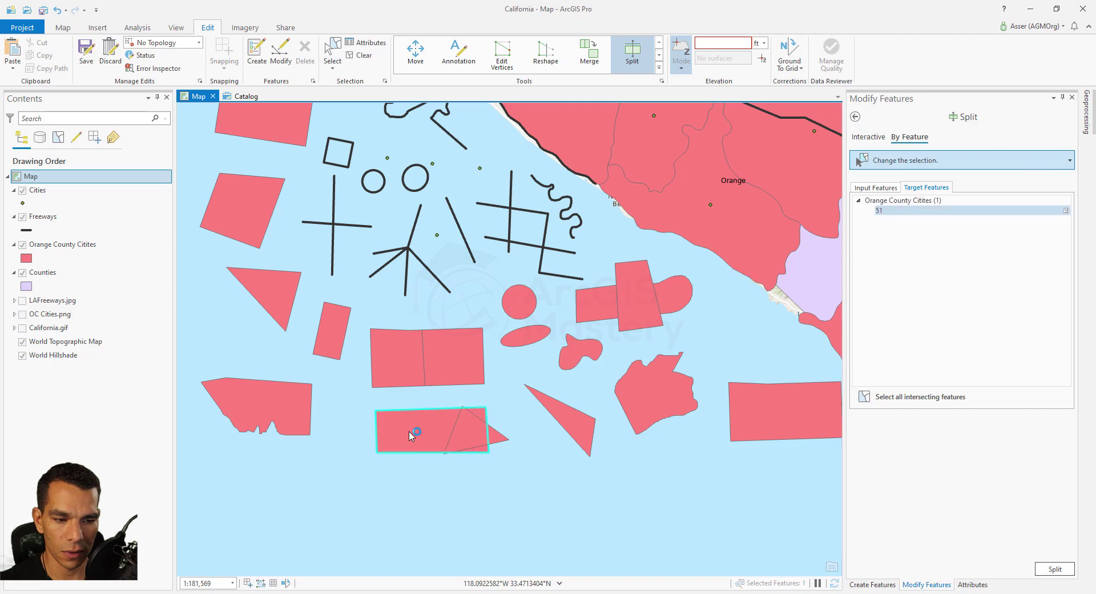
click(1054, 569)
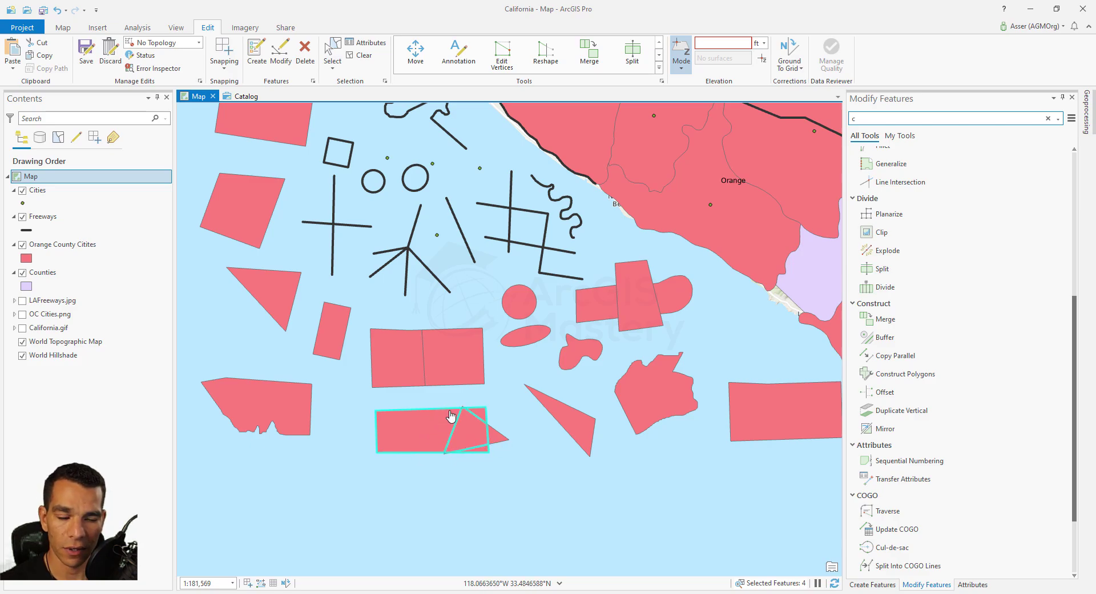
Move the split rectangle's pieces together down and left off the triangle, then move the triangle away to the right
click(417, 59)
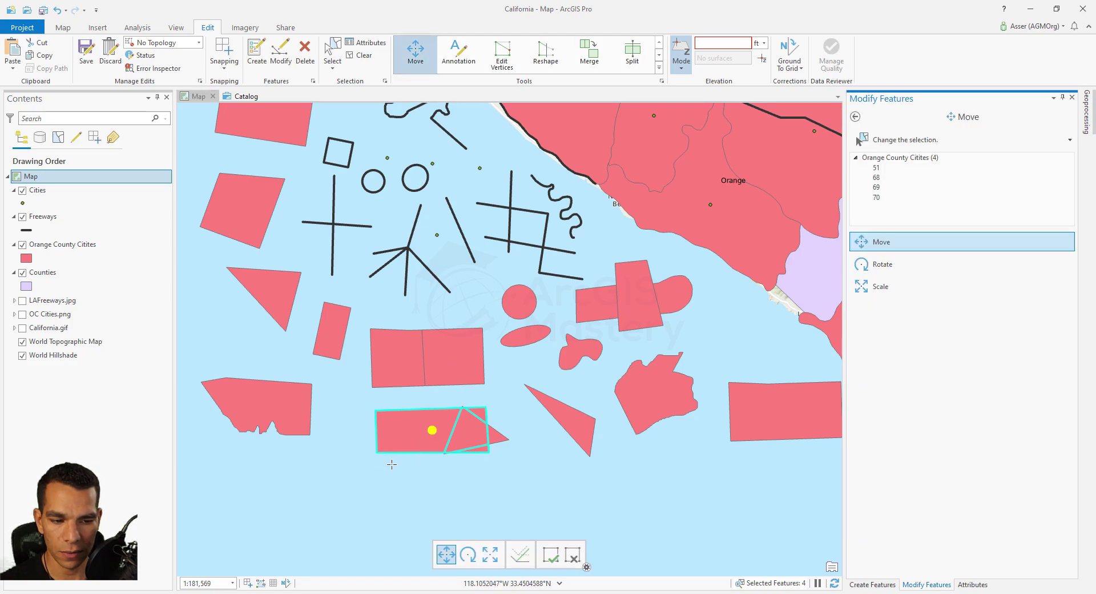
drag(431, 432, 386, 479)
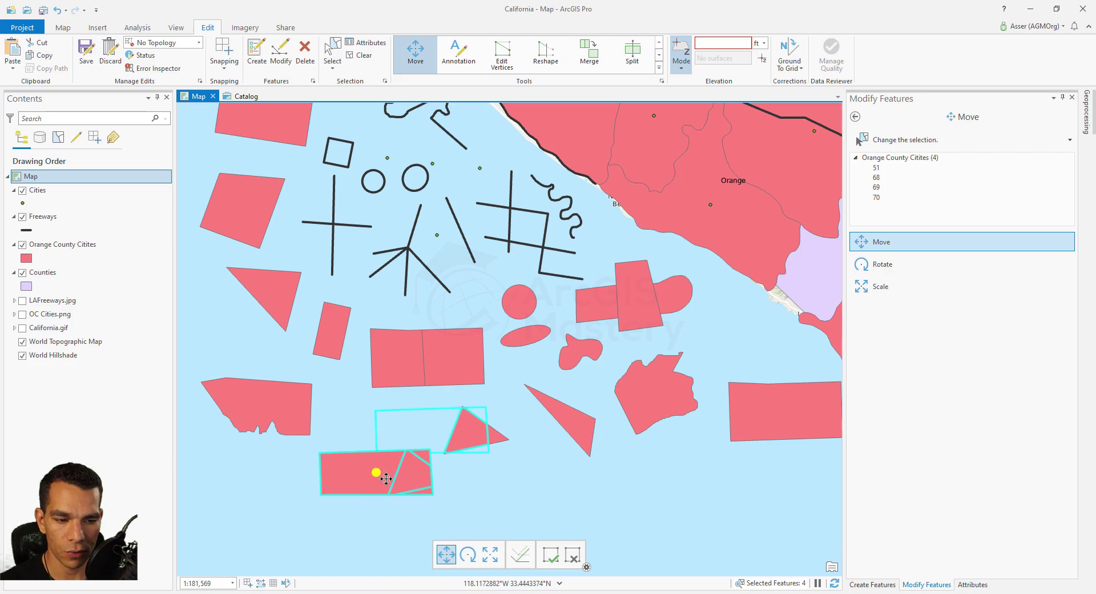
click(499, 441)
drag(497, 443, 535, 466)
Move the piece cut out by the triangle and the small upper corner piece out of the split rectangle
click(372, 481)
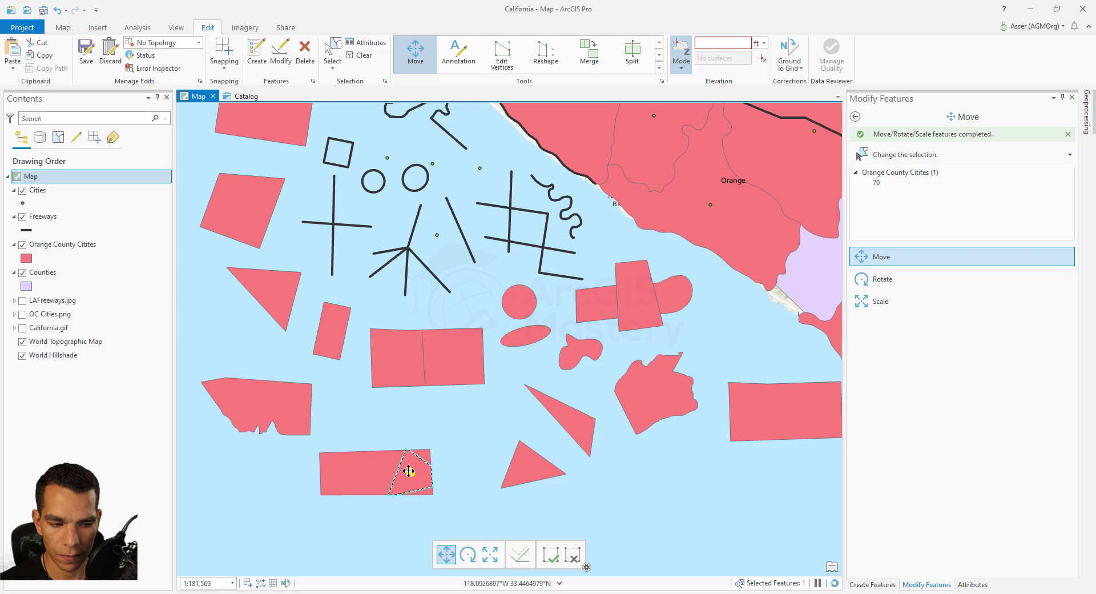
drag(411, 468, 482, 424)
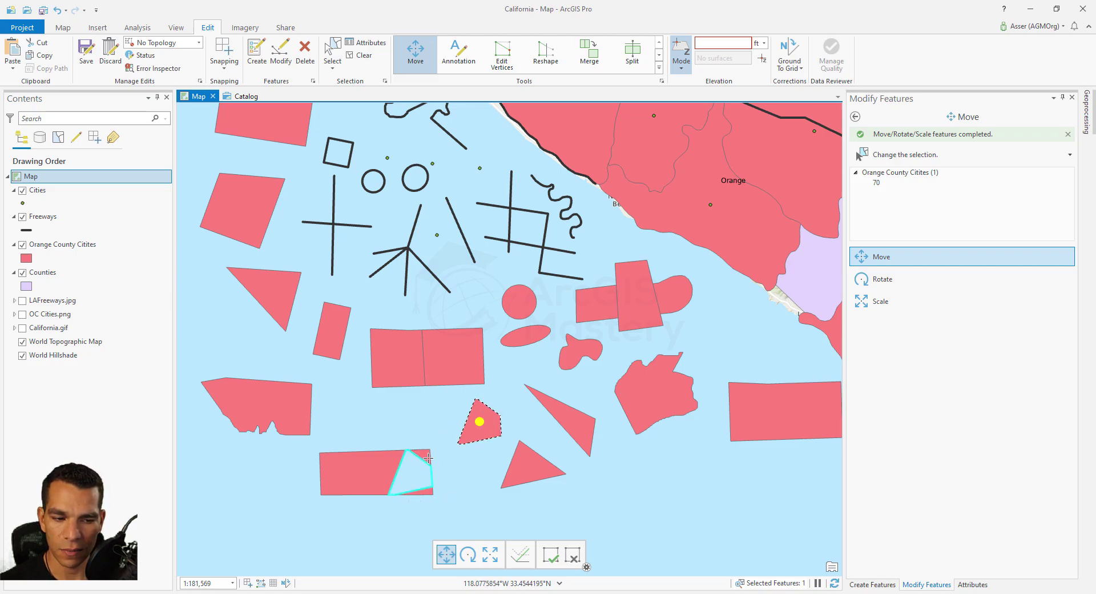
key(Escape)
click(417, 479)
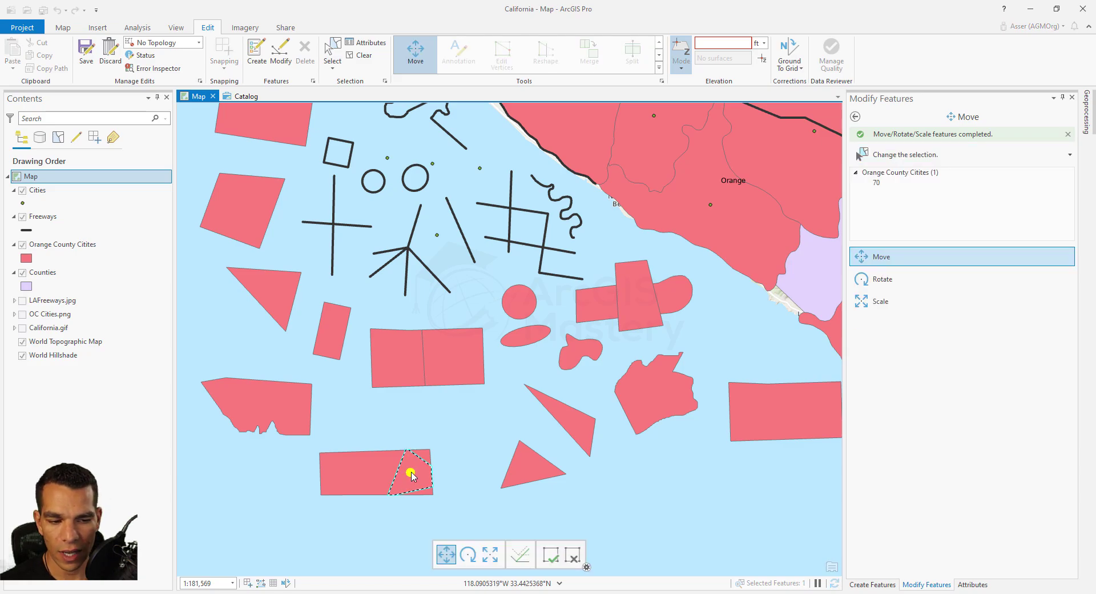
drag(414, 469, 481, 421)
key(F2)
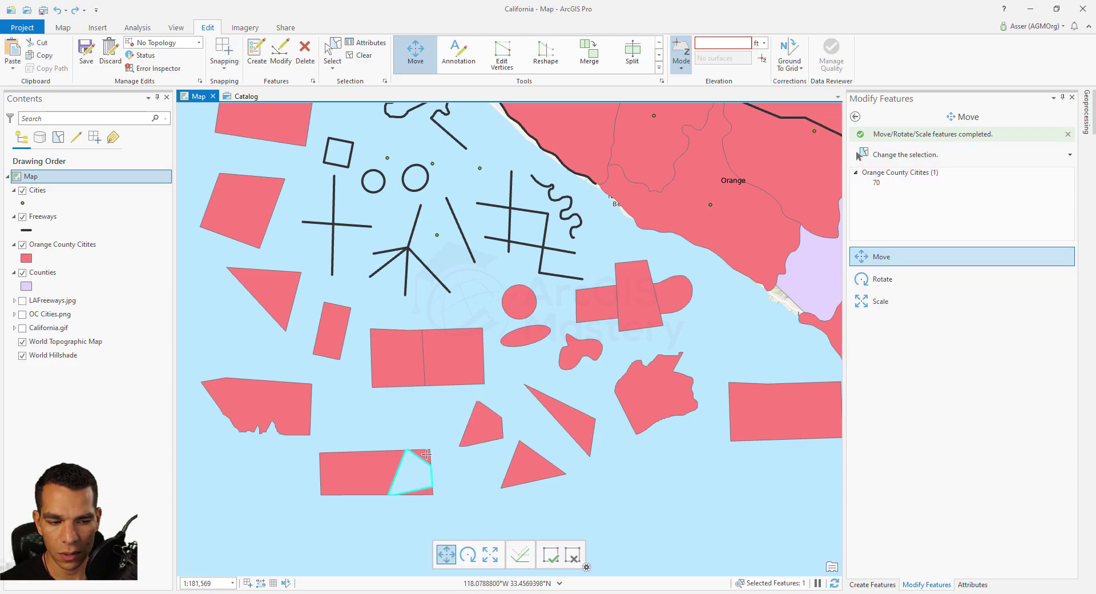
click(420, 455)
drag(418, 470, 432, 435)
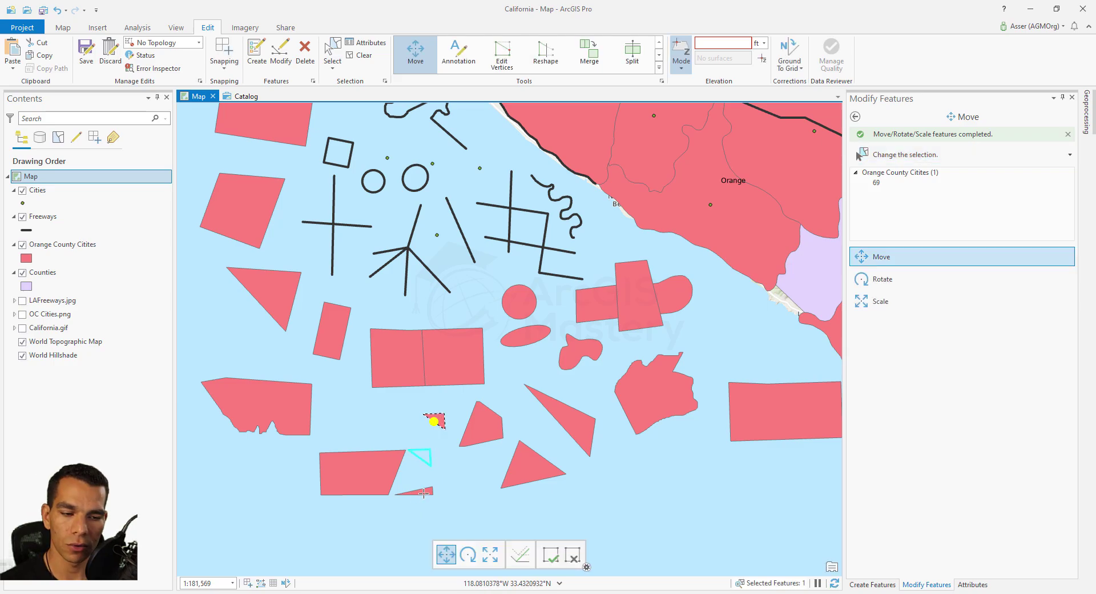
Split the polygon with the jagged lower edge into three pieces with one zigzag line crossing its top edge
click(855, 116)
text(c)
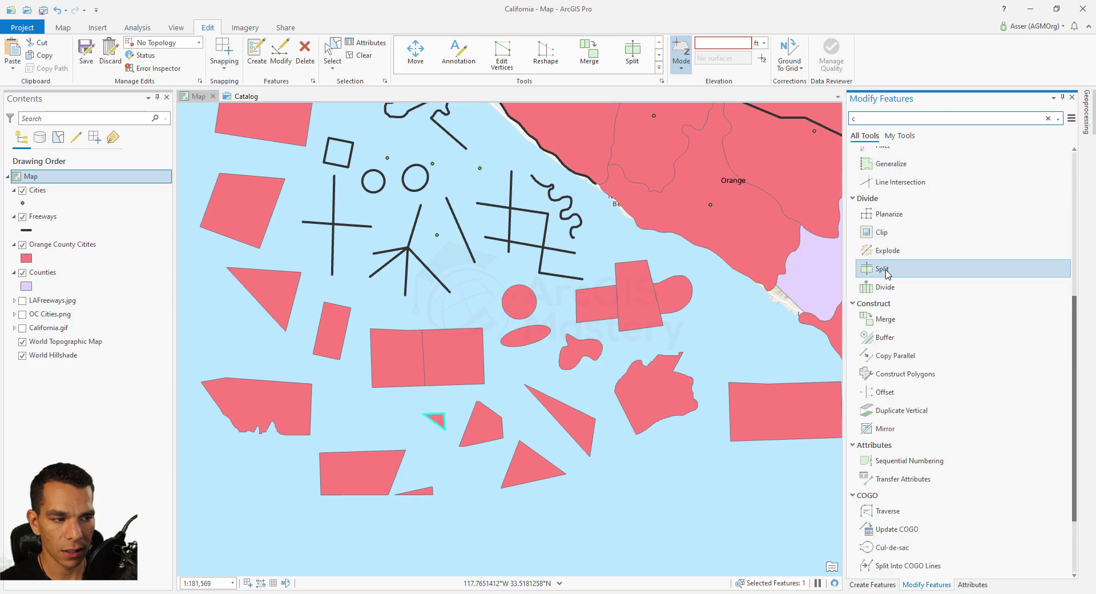
click(887, 268)
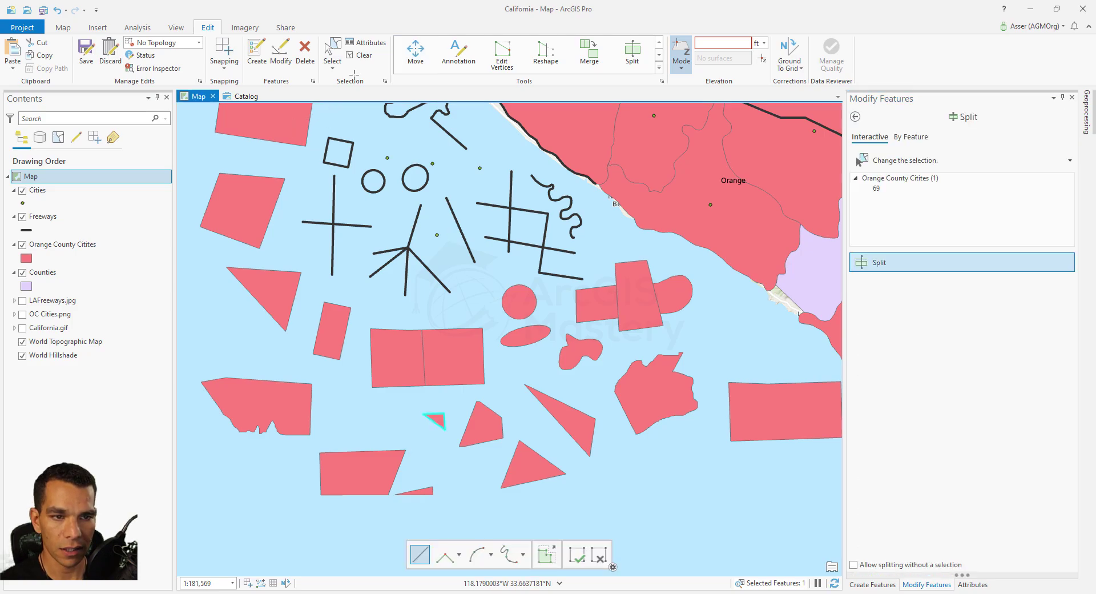
click(334, 51)
click(273, 402)
click(881, 263)
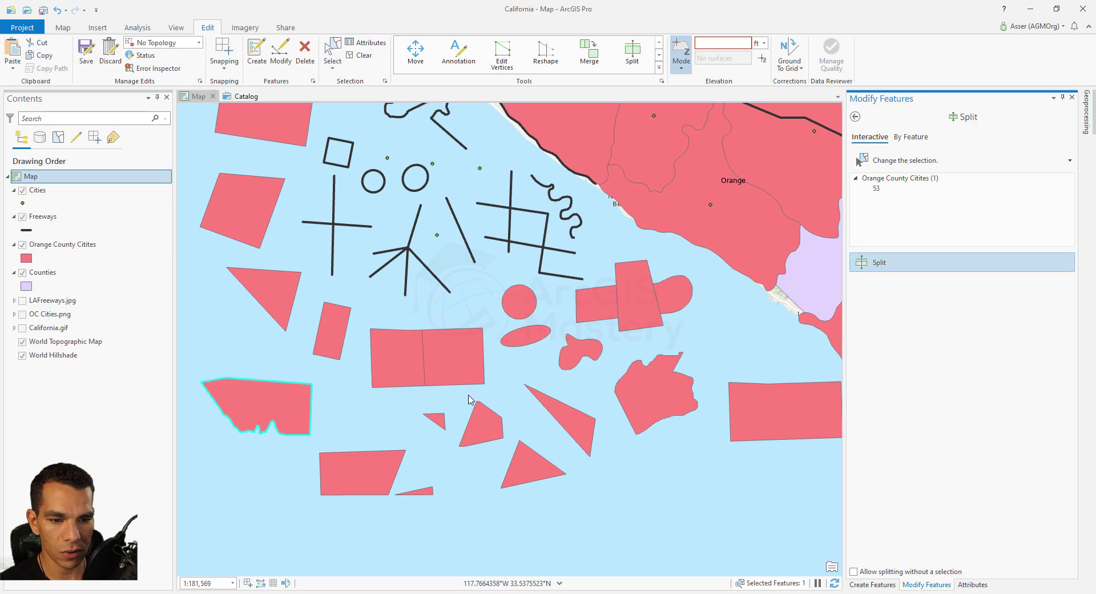
click(299, 411)
click(258, 347)
double_click(200, 404)
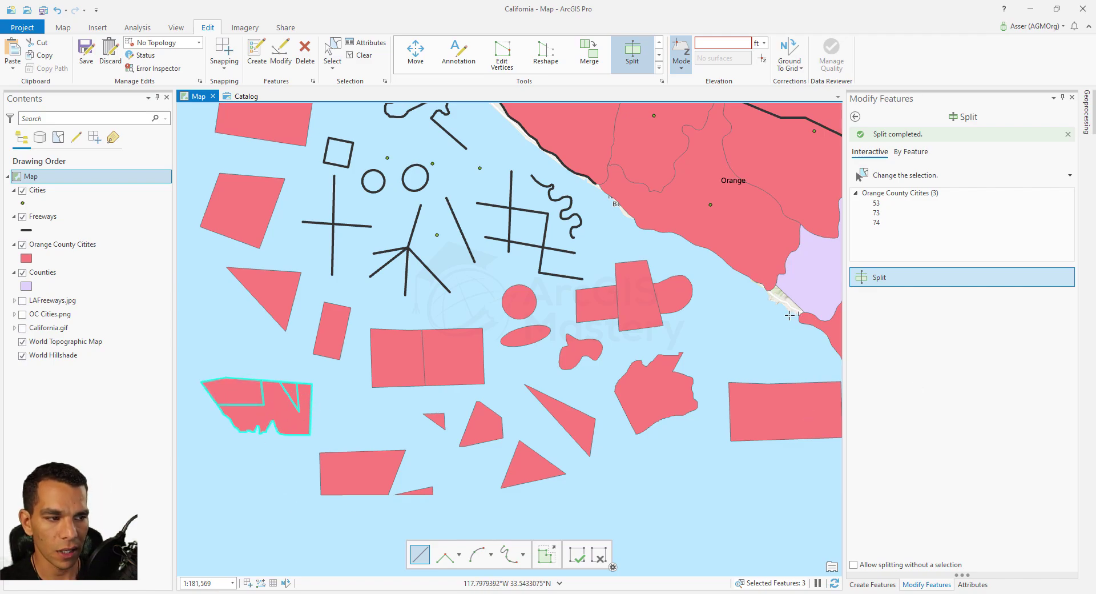
key(Escape)
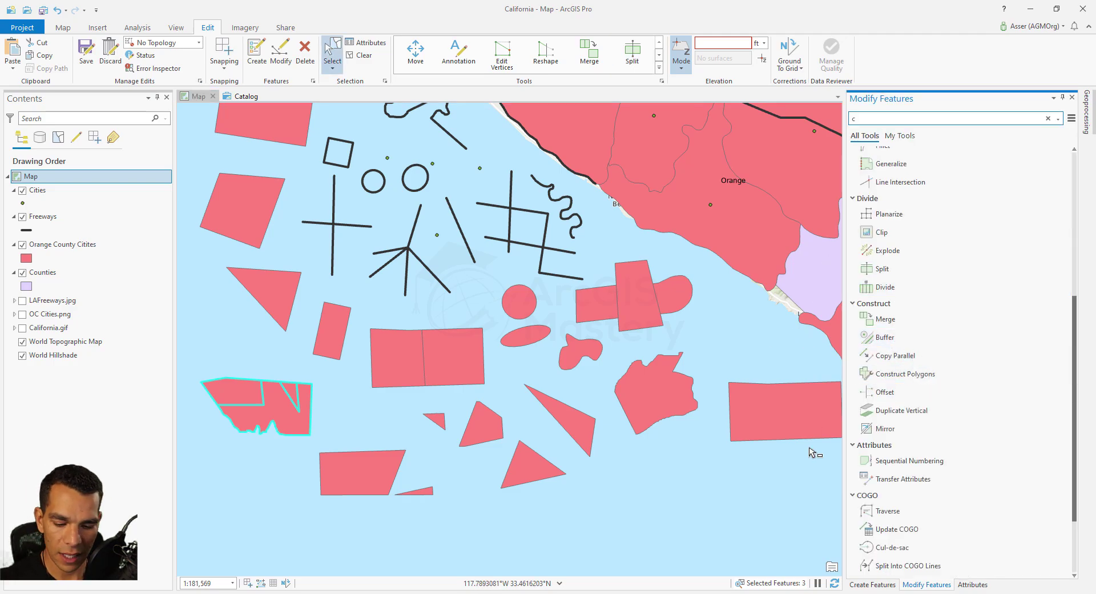
Select the large intact rectangle offshore and preview its division into 4 proportional parts along its right edge and its bottom edge
drag(809, 457, 579, 442)
scroll(597, 418, up, 1)
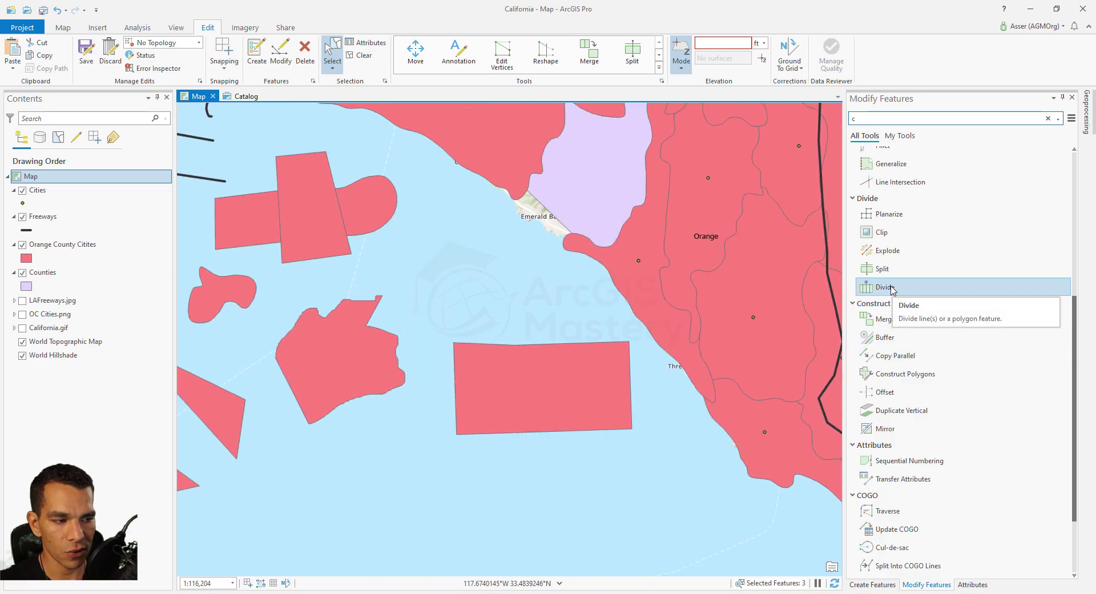
click(577, 389)
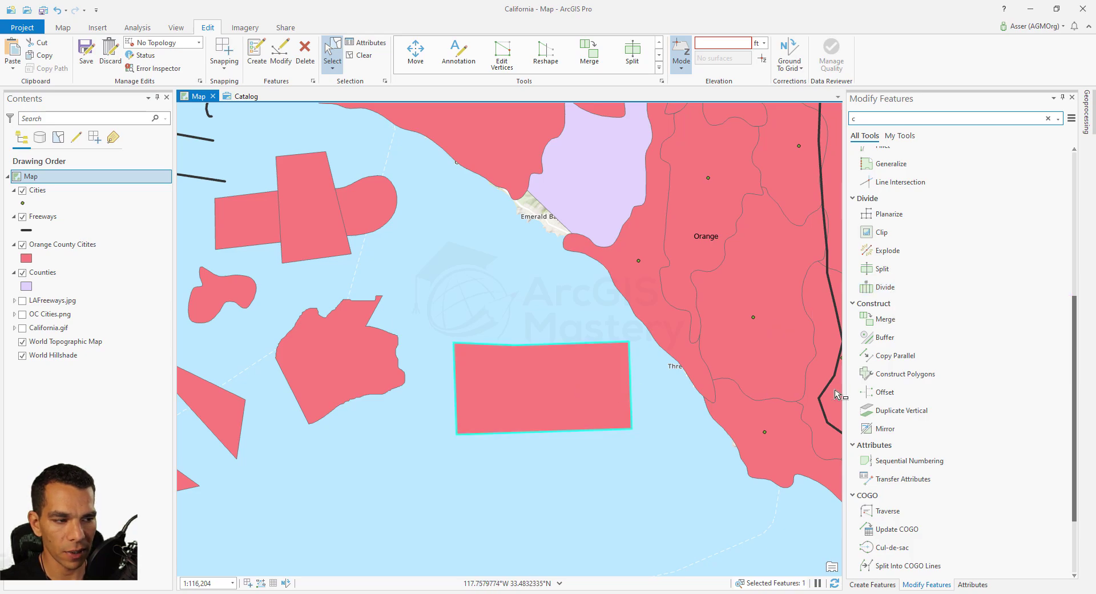
click(882, 287)
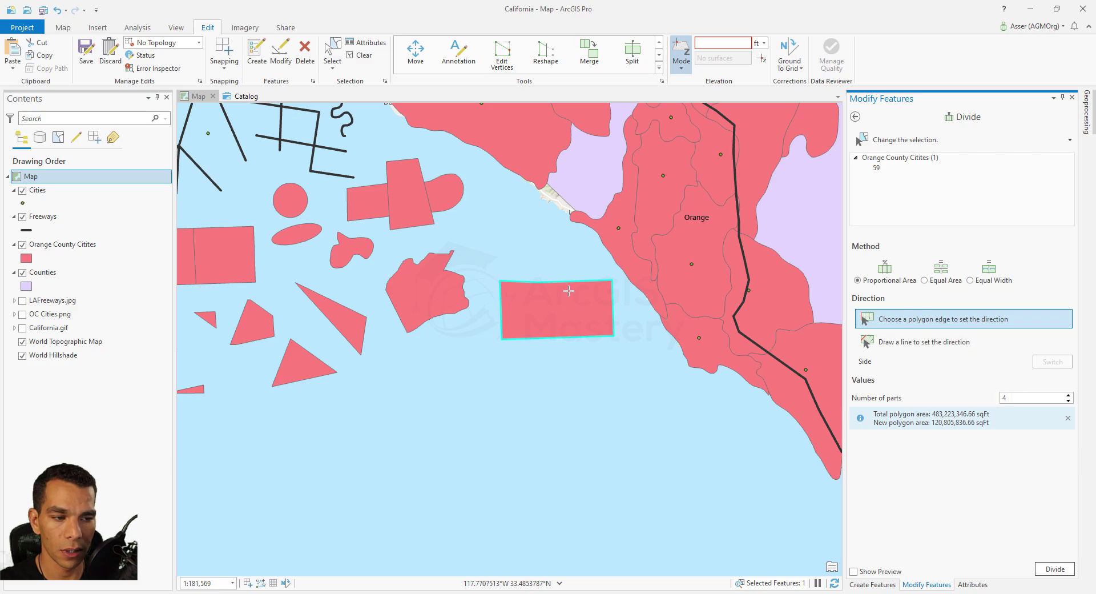
click(854, 571)
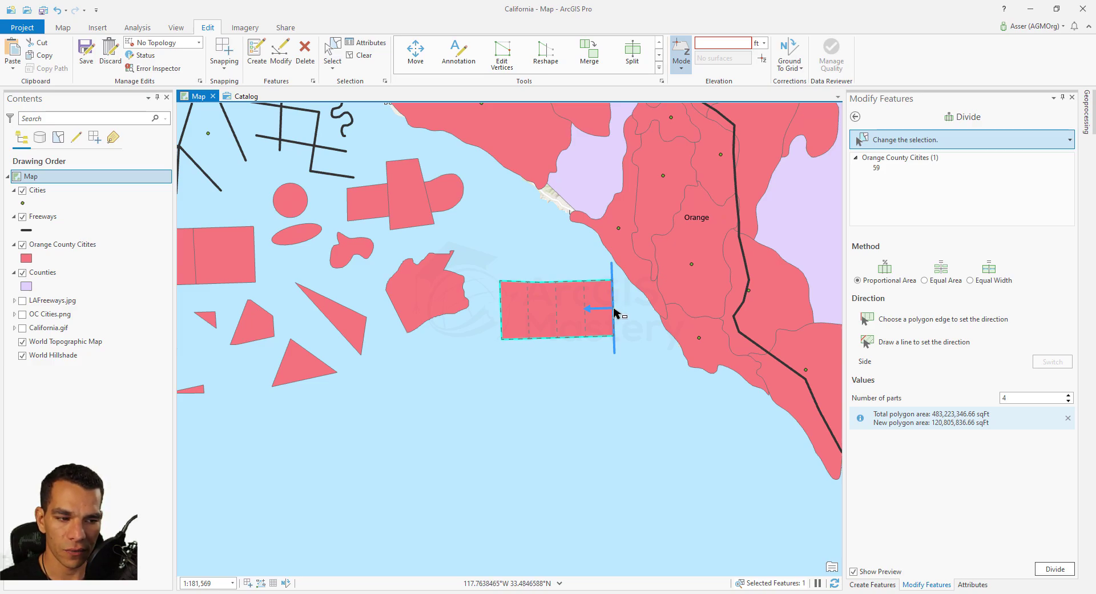
click(560, 337)
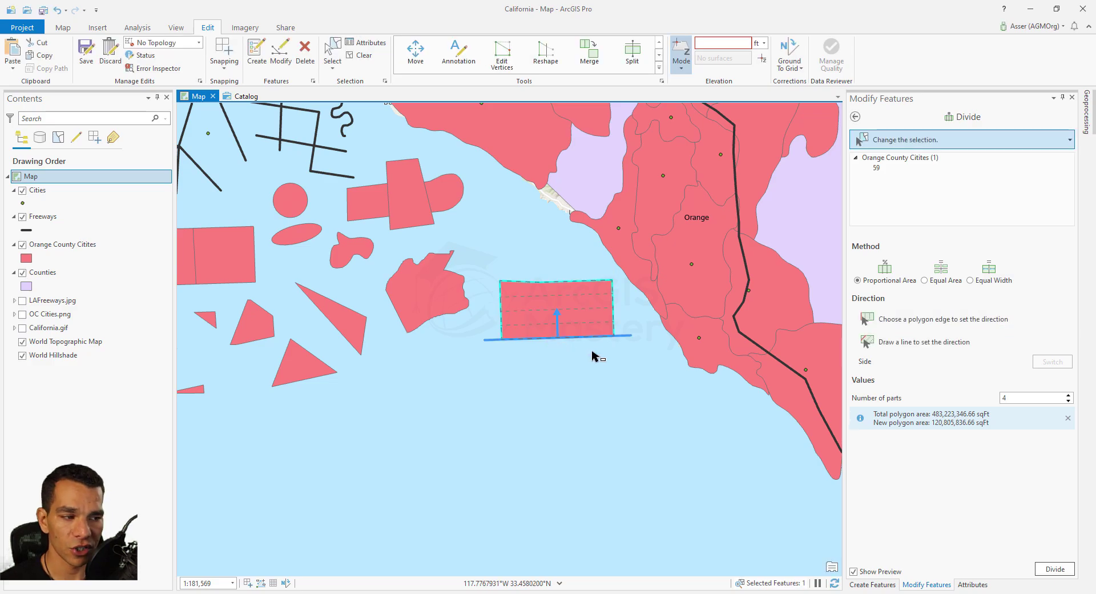
Divide the rectangle into 6 proportional parts, with the direction set by a diagonal line drawn across its upper-left corner
click(932, 344)
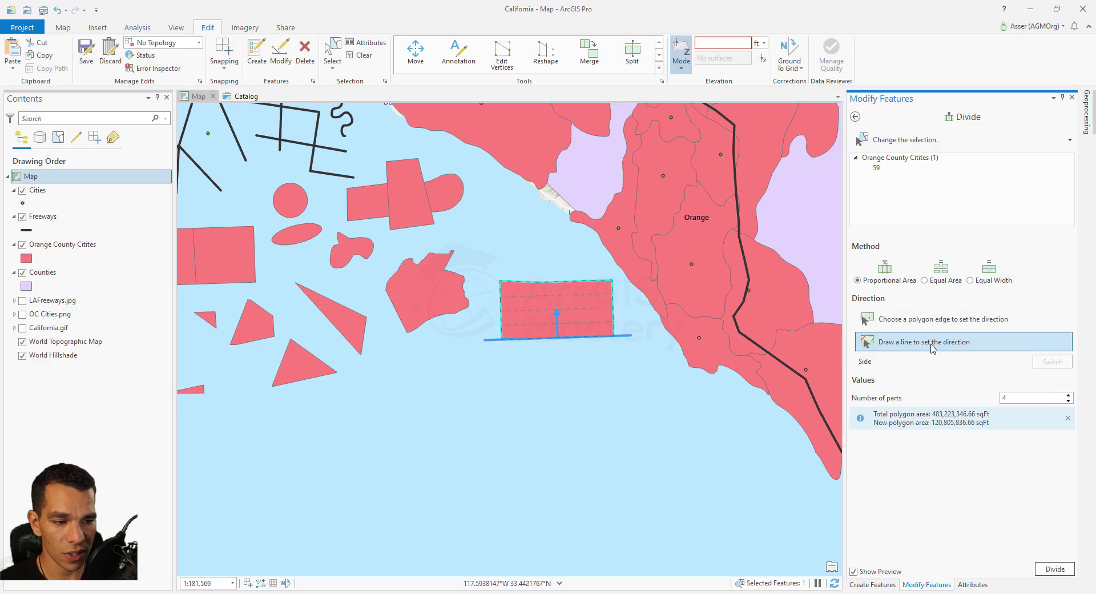
click(538, 262)
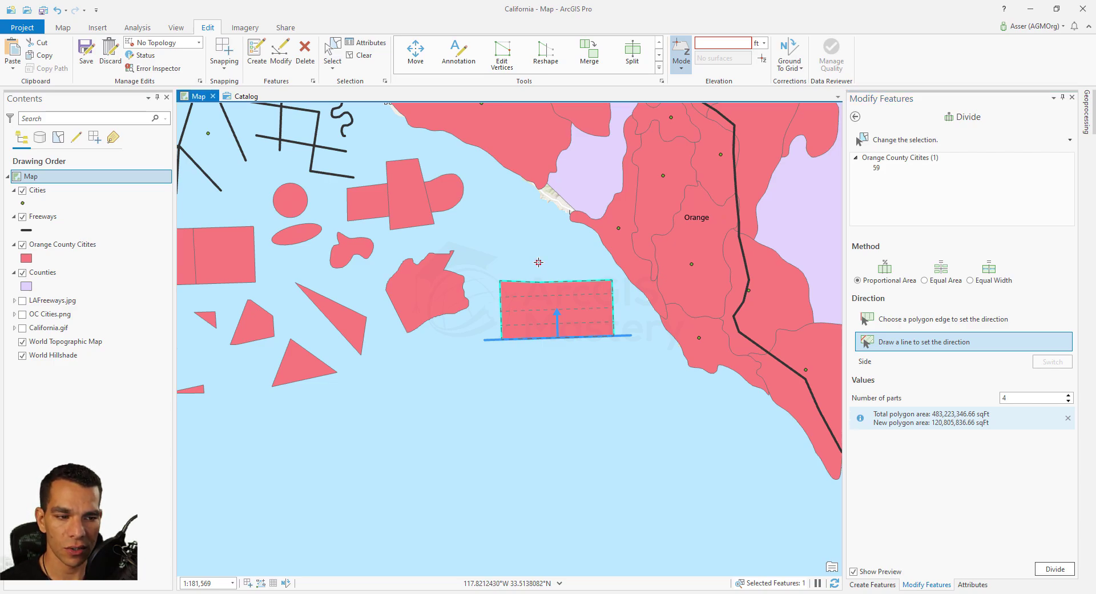
double_click(478, 326)
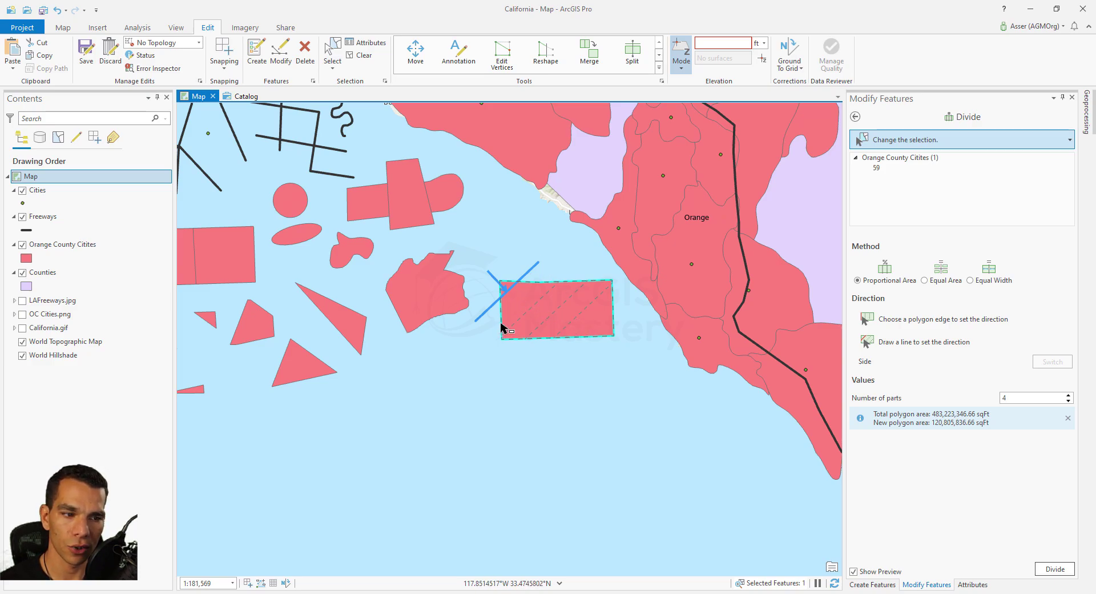
click(1069, 395)
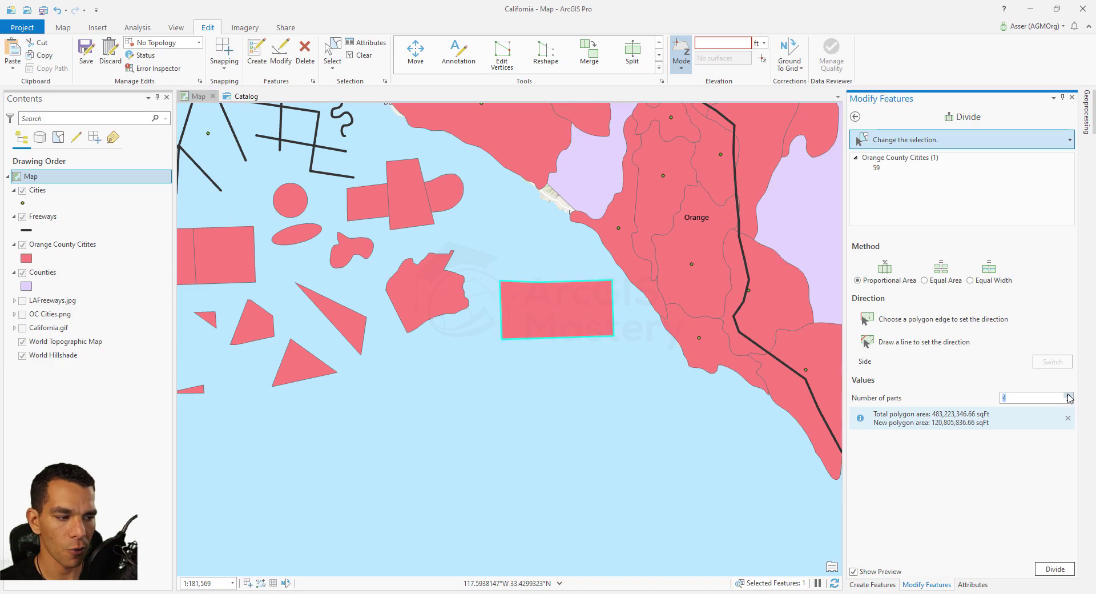
click(1069, 395)
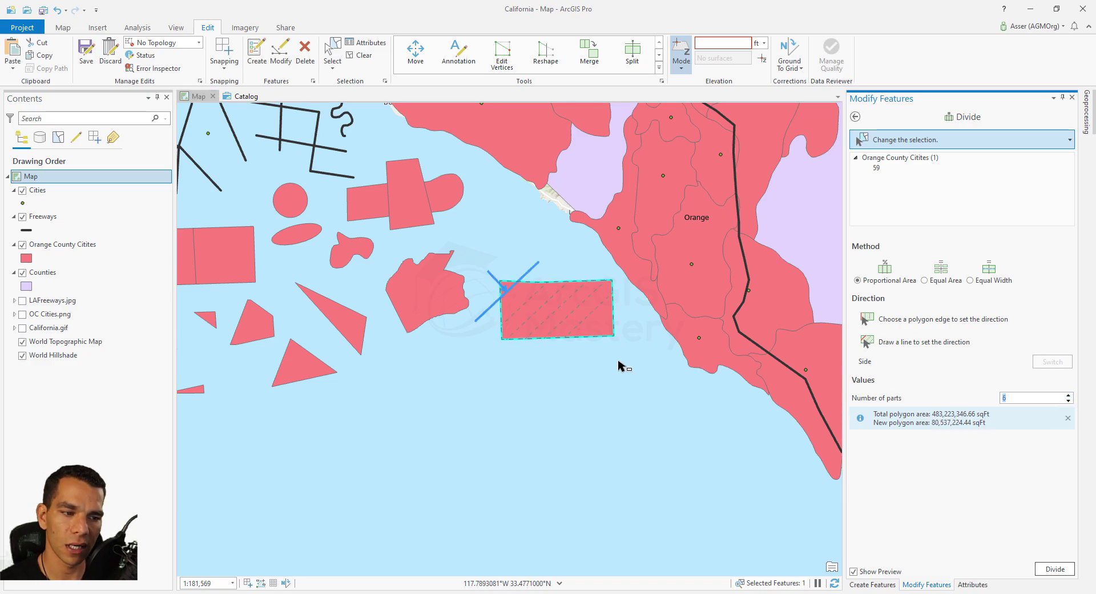
click(1055, 569)
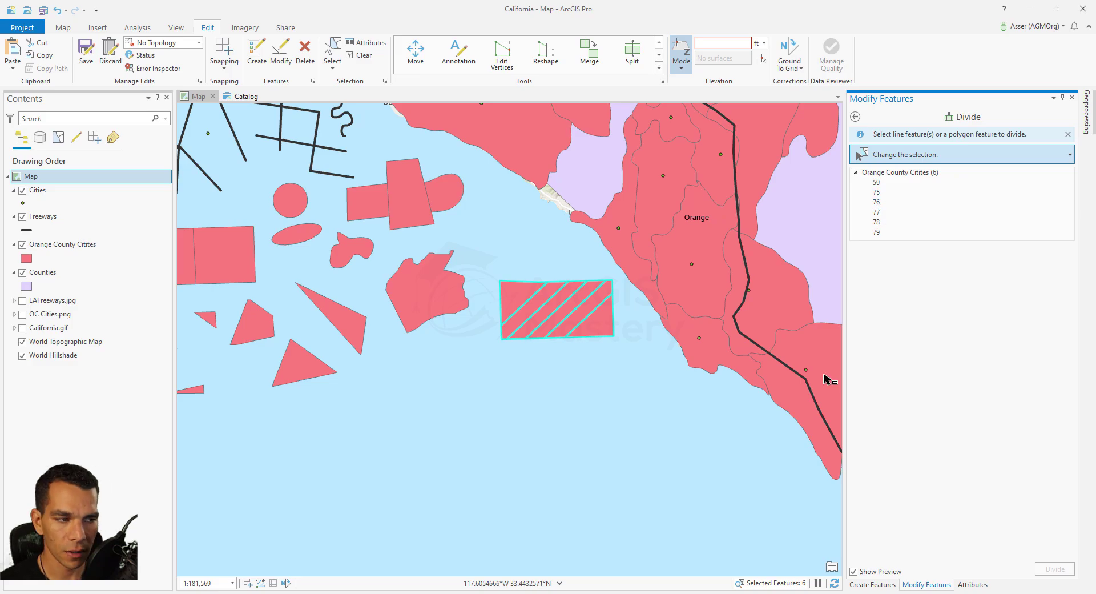
Set up an Equal Area division of the large offshore rectangle (feature 59) into 3 parts of 10 sqMi each
click(876, 182)
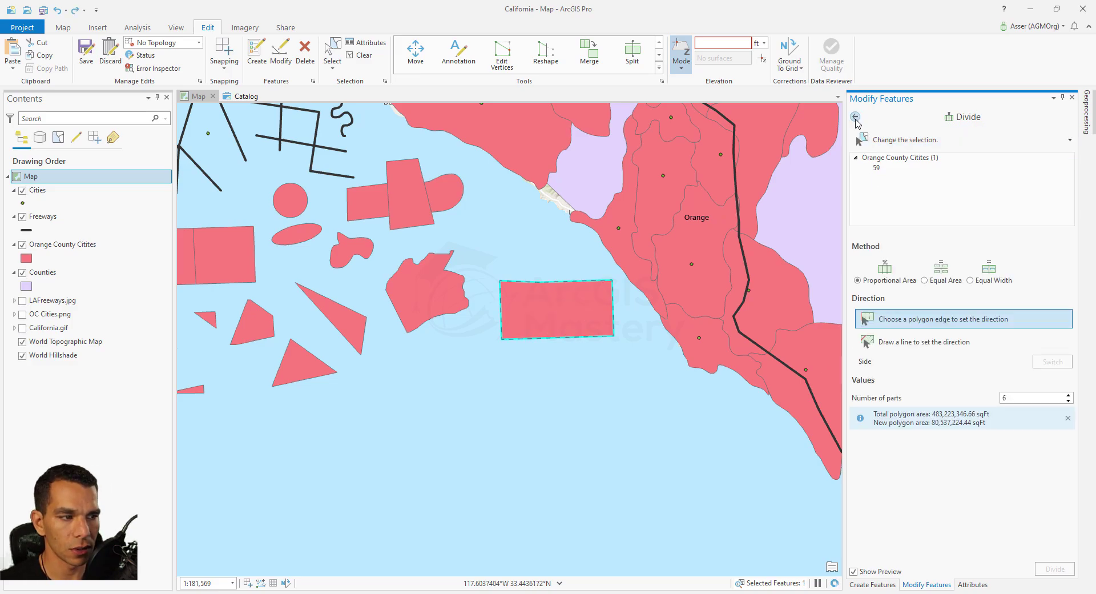
click(925, 281)
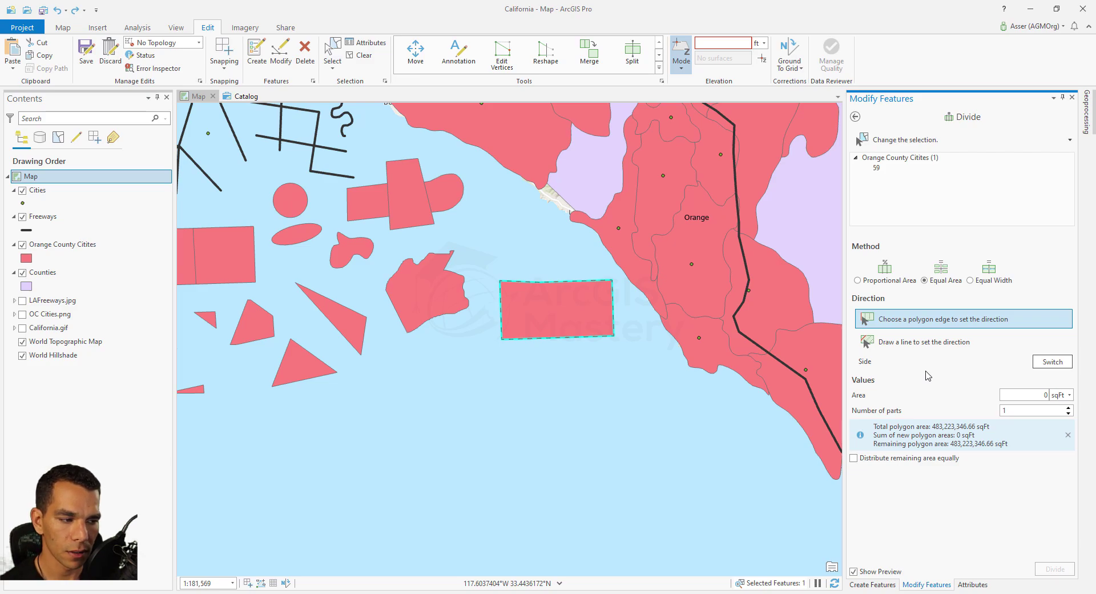
click(1069, 394)
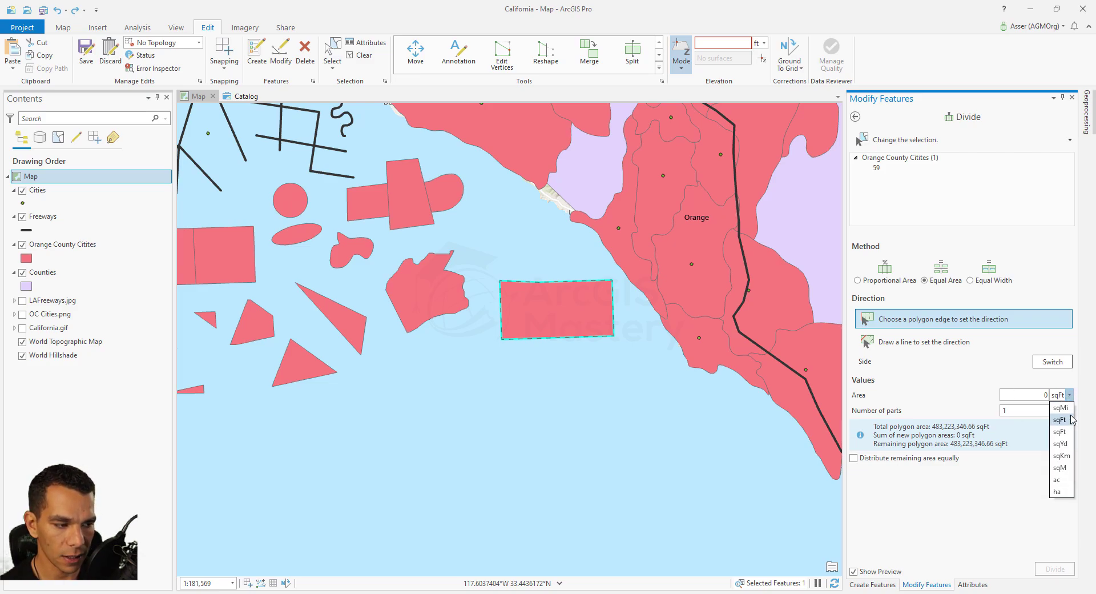
click(1060, 408)
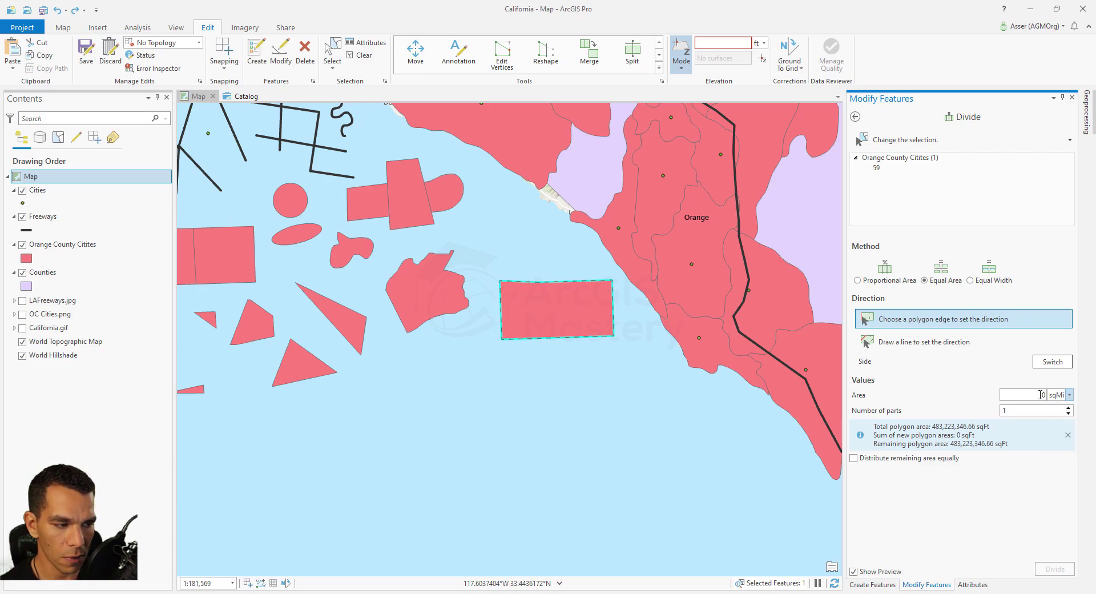
text(10)
click(1068, 407)
click(1069, 407)
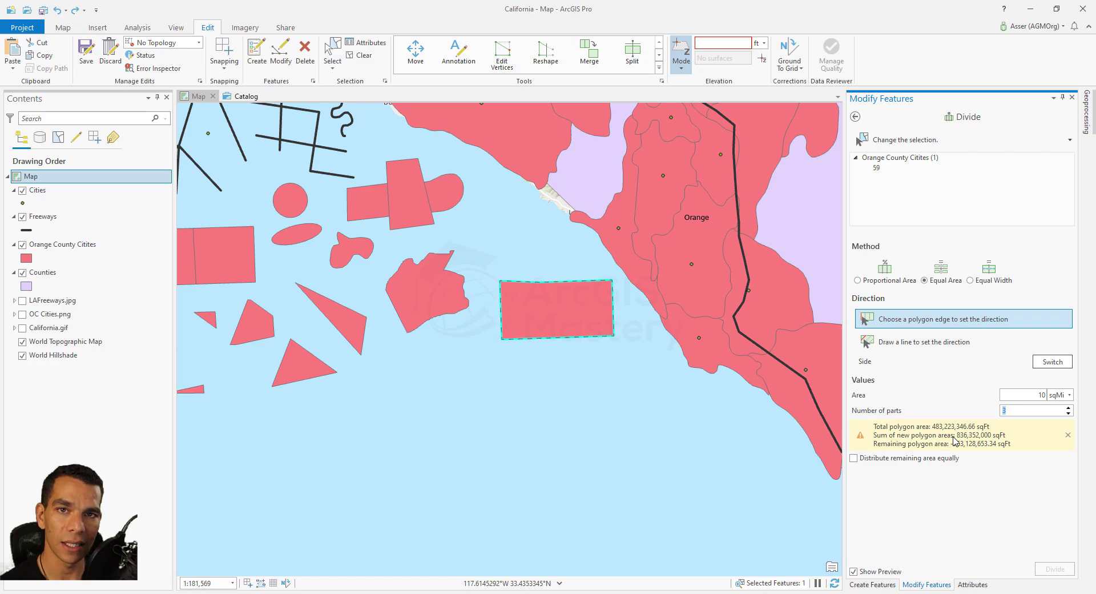
Change the area per part to 5 sqMi and preview the equal-area division starting from the rectangle's left edge
double_click(1041, 394)
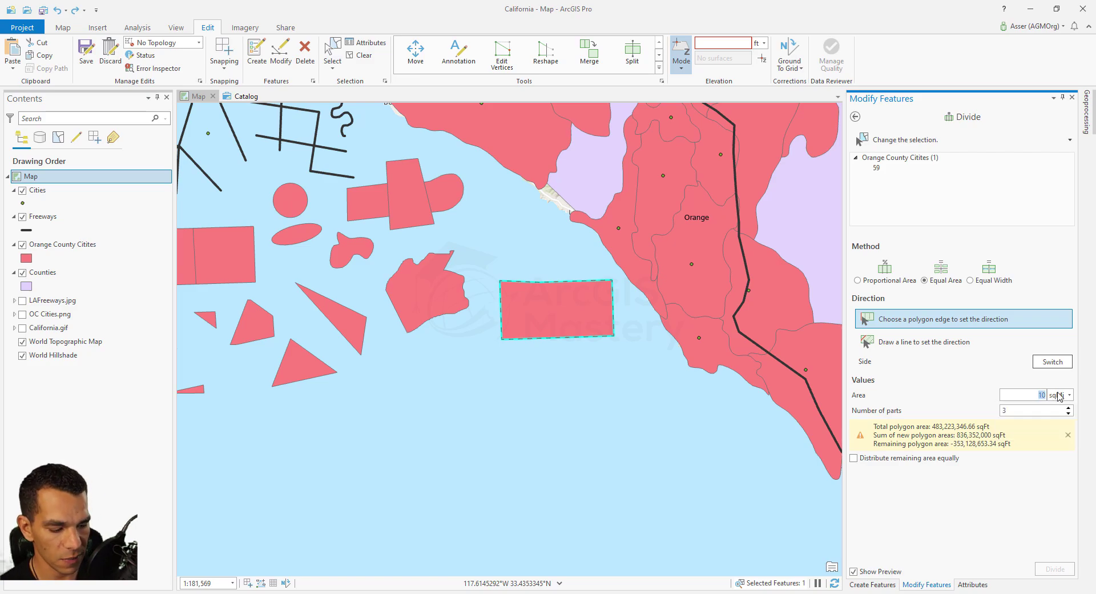
text(5)
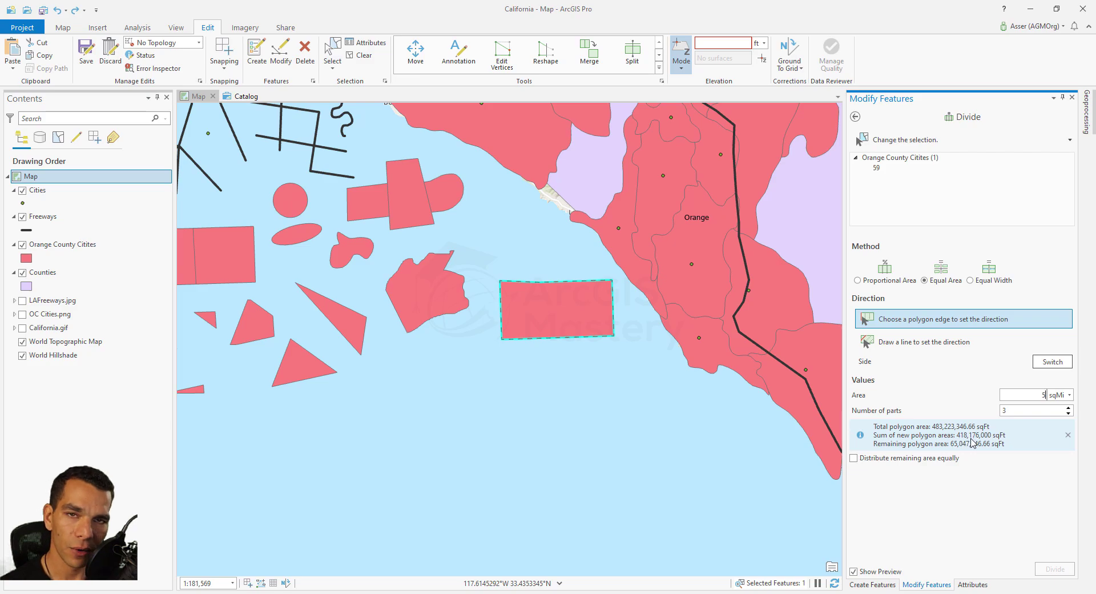
click(500, 311)
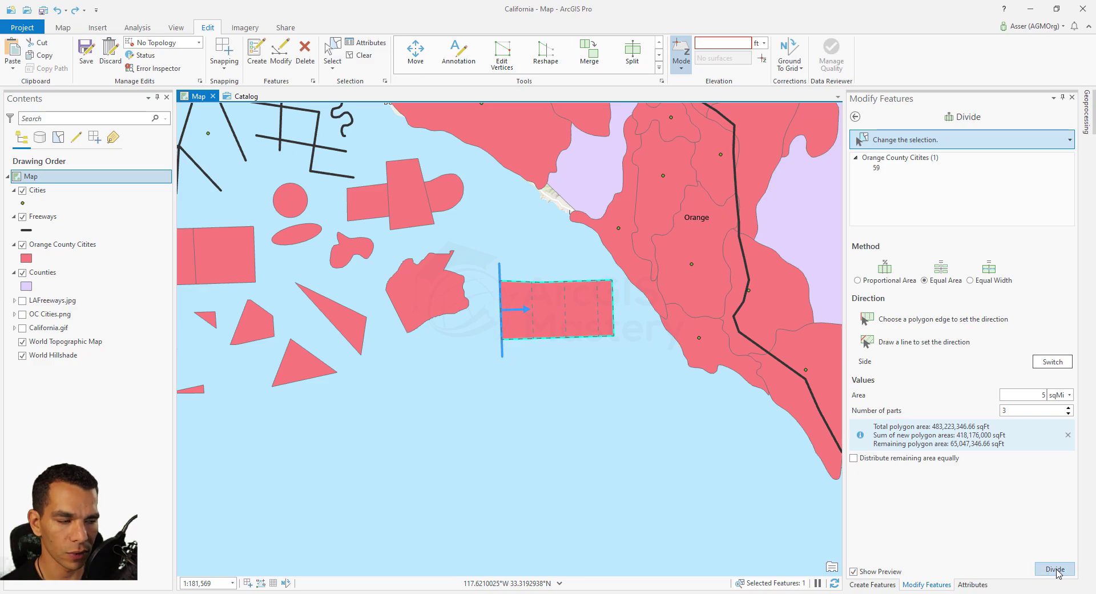
Preview an Equal Width division of the rectangle into 5 parts 5,000 ft wide, then leave the Divide tool without applying it
click(971, 280)
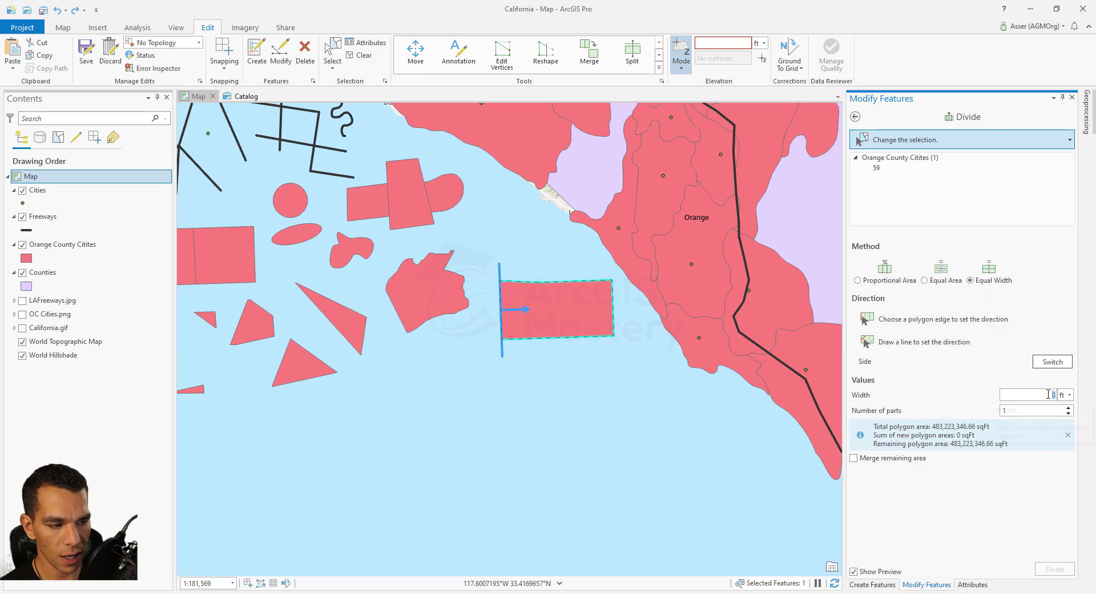
text(5000)
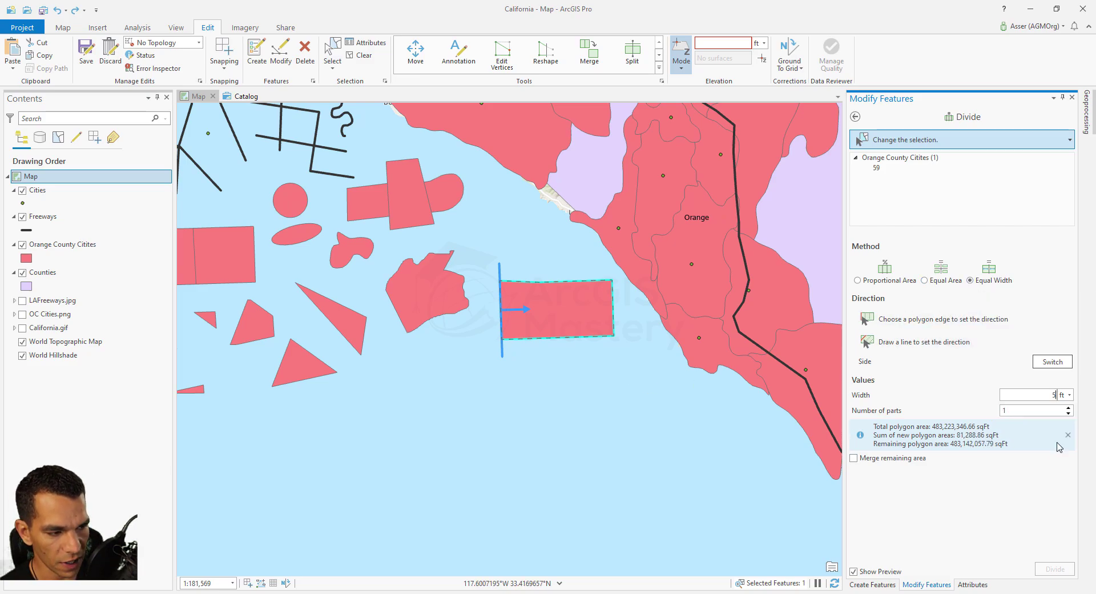
click(1068, 407)
click(1067, 407)
click(1068, 407)
click(1068, 408)
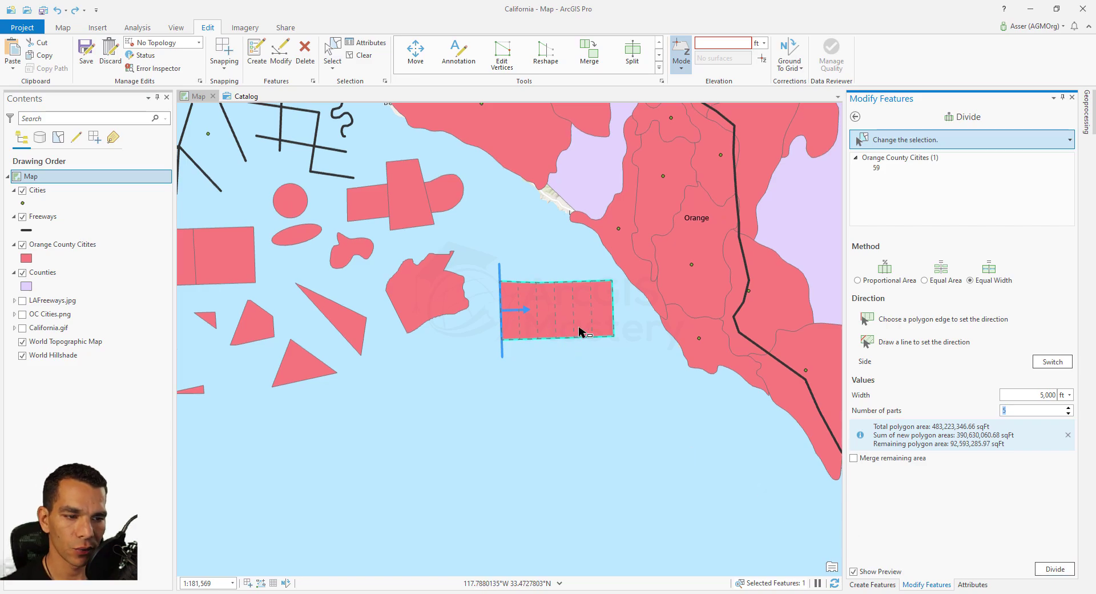
scroll(582, 328, up, 2)
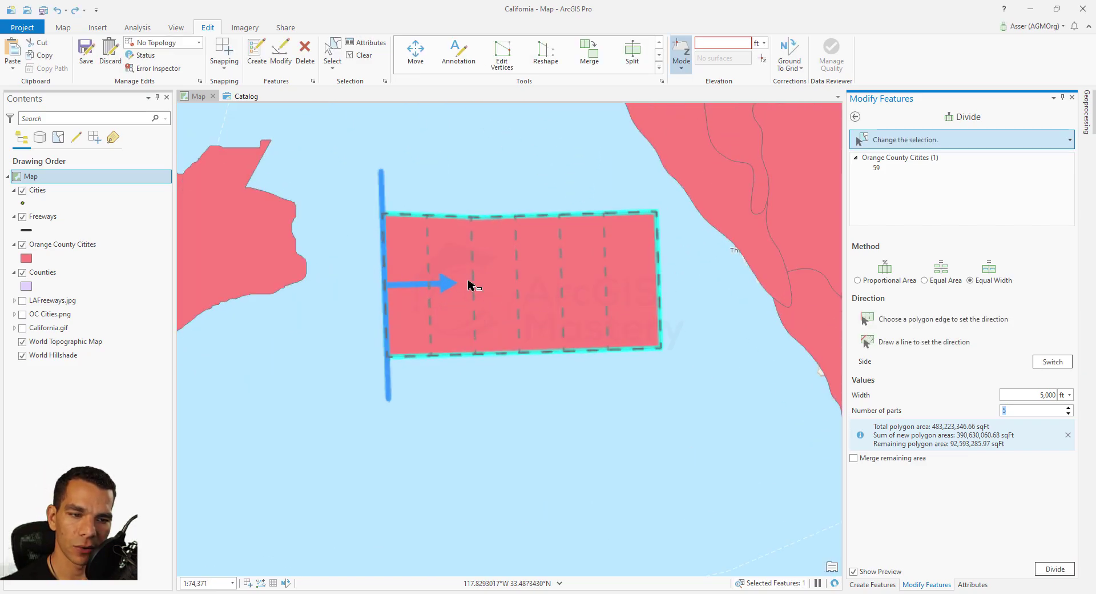
scroll(545, 358, down, 2)
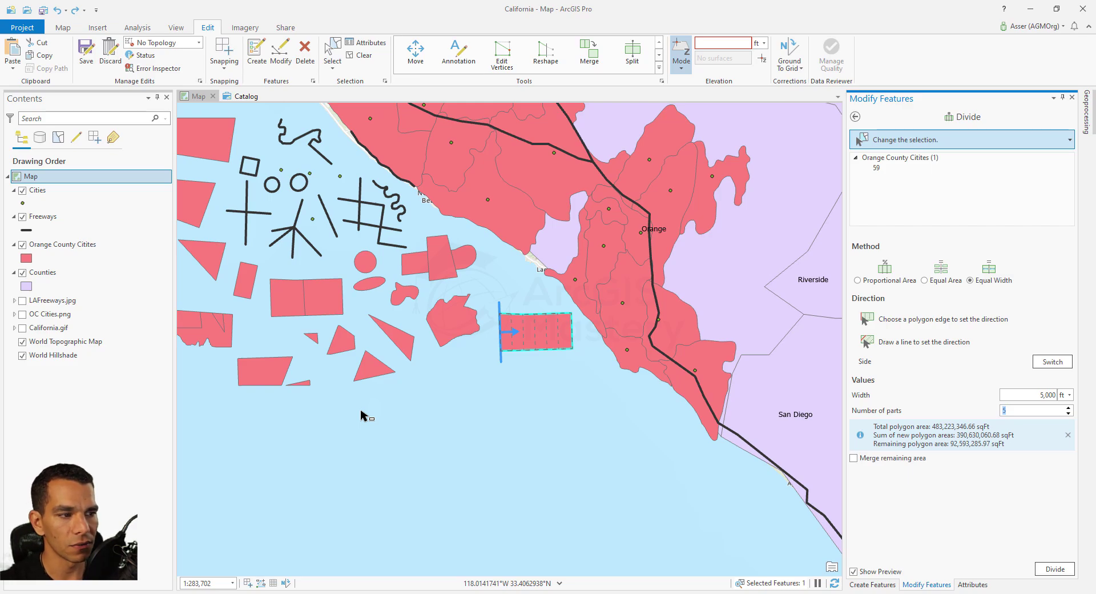
click(855, 117)
Merge the two adjoining rectangle halves into a new feature using the Orange County Citites template, keeping the original features
text(c)
scroll(942, 343, down, 3)
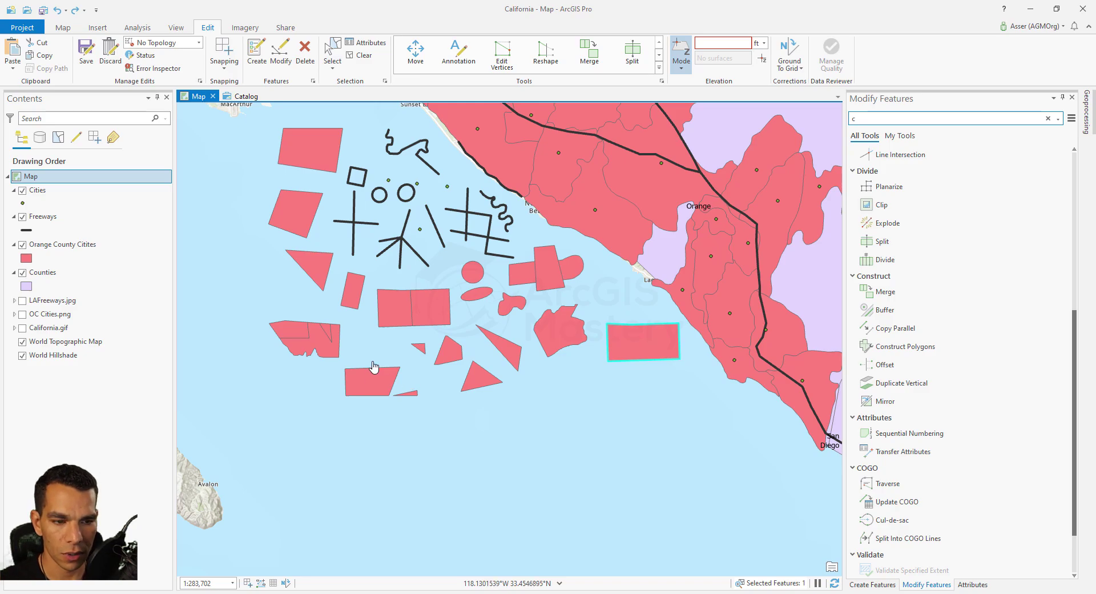
scroll(419, 347, up, 2)
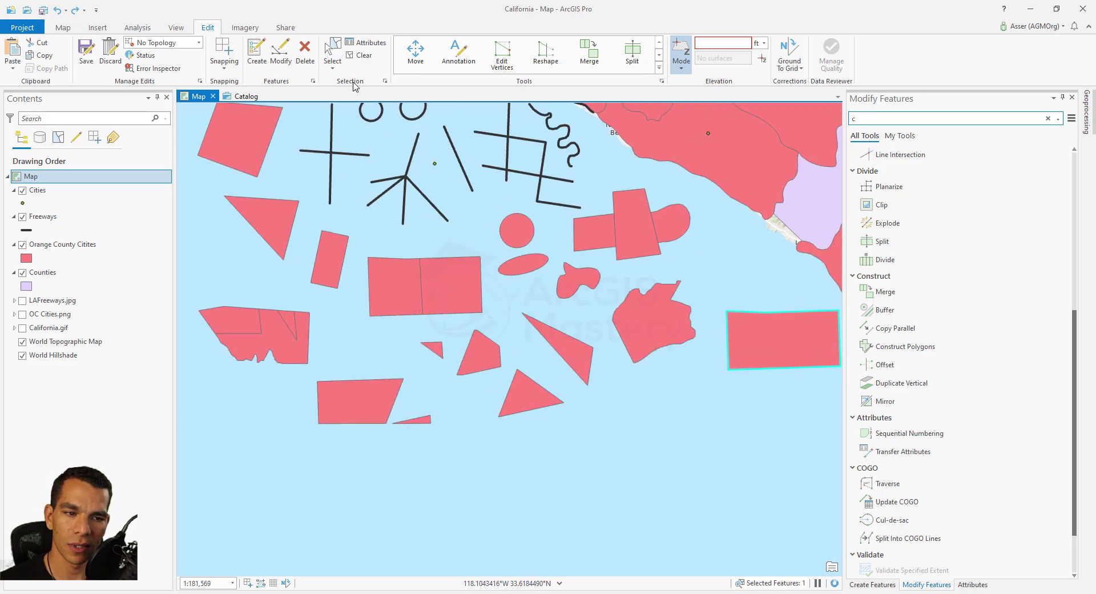
click(332, 52)
click(407, 290)
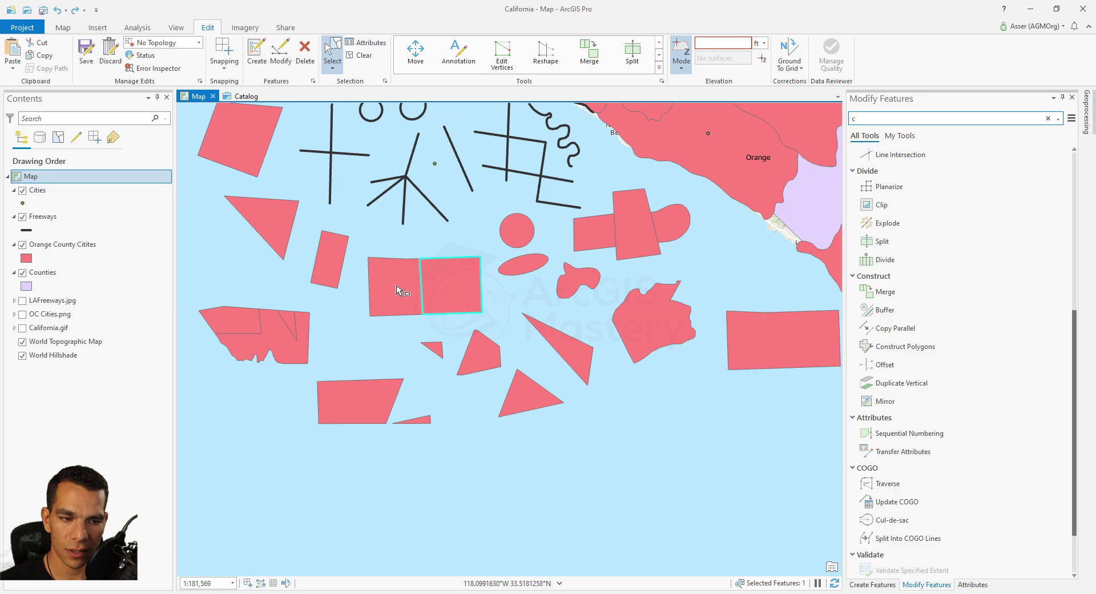
click(390, 247)
drag(390, 247, 463, 316)
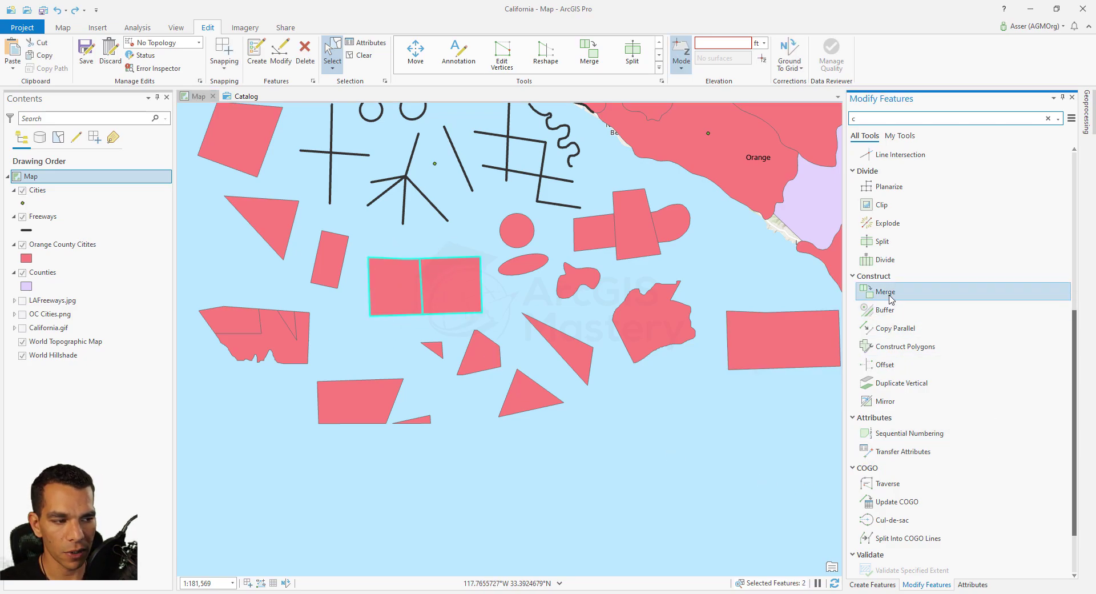
click(906, 291)
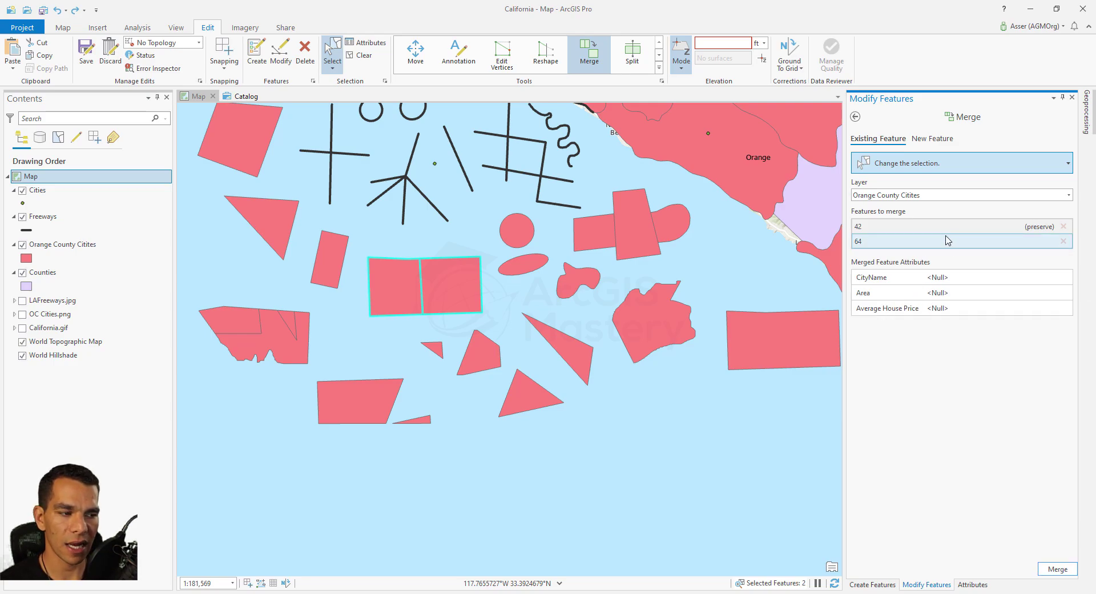
click(900, 244)
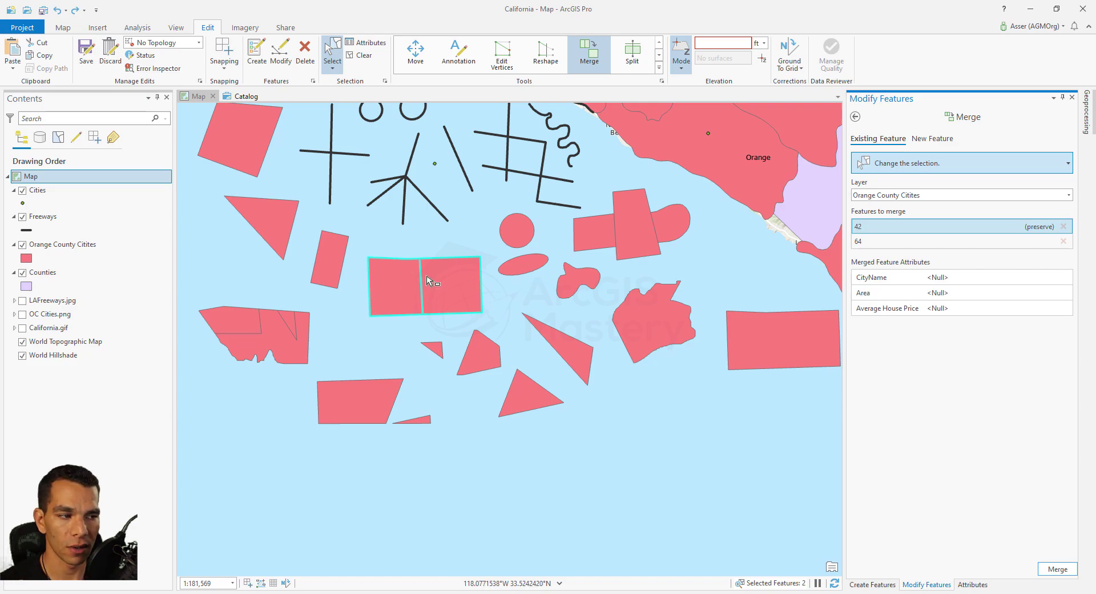
click(931, 140)
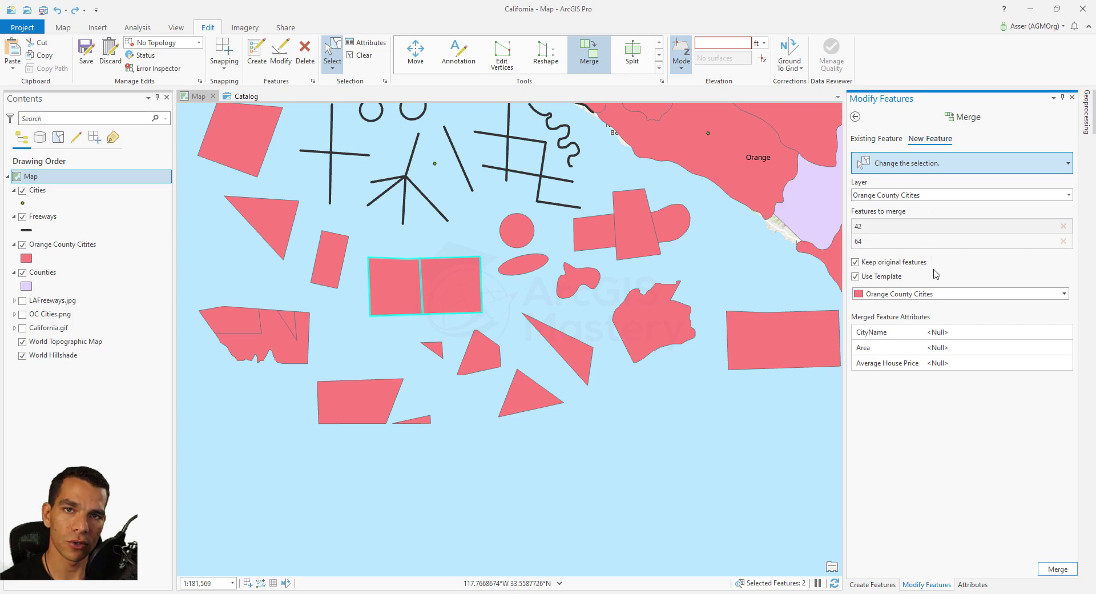
click(1049, 577)
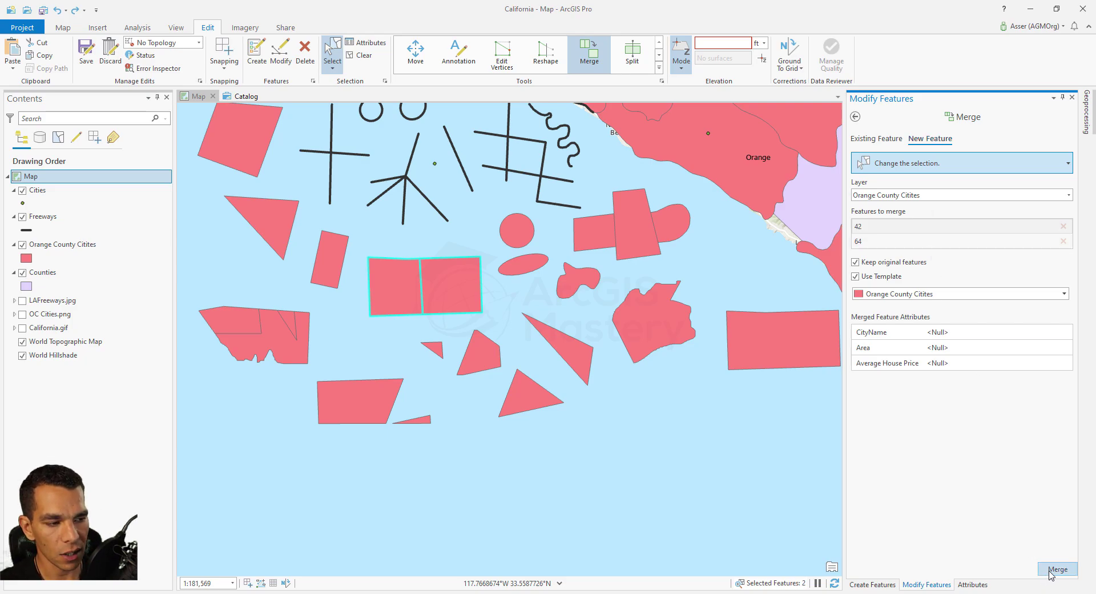
Move the newly merged rectangle into the open water southeast of the two original halves
click(415, 60)
drag(428, 292, 591, 484)
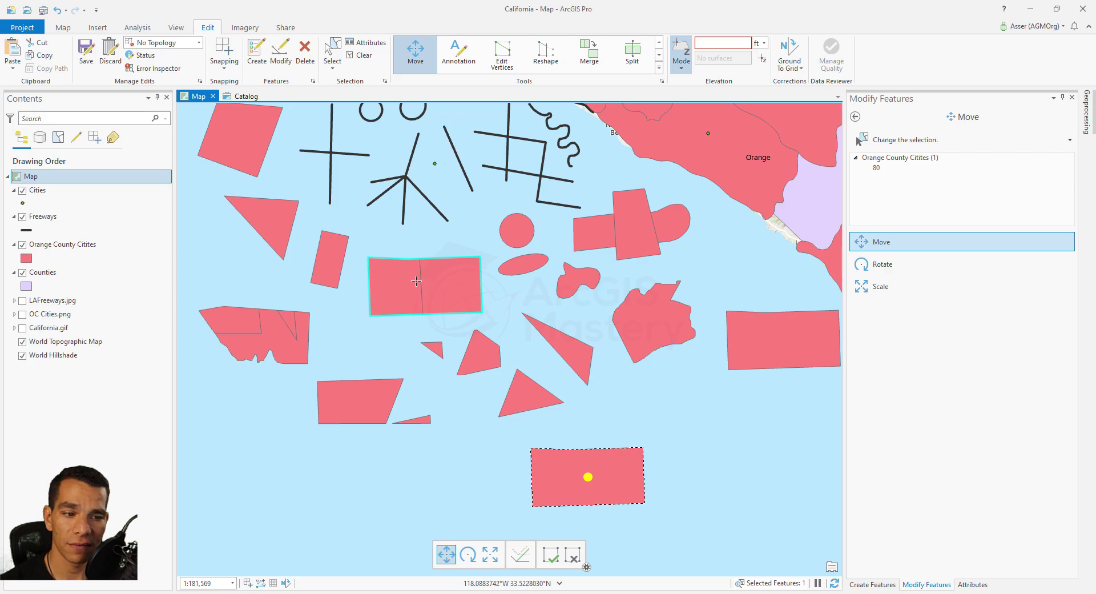
click(855, 115)
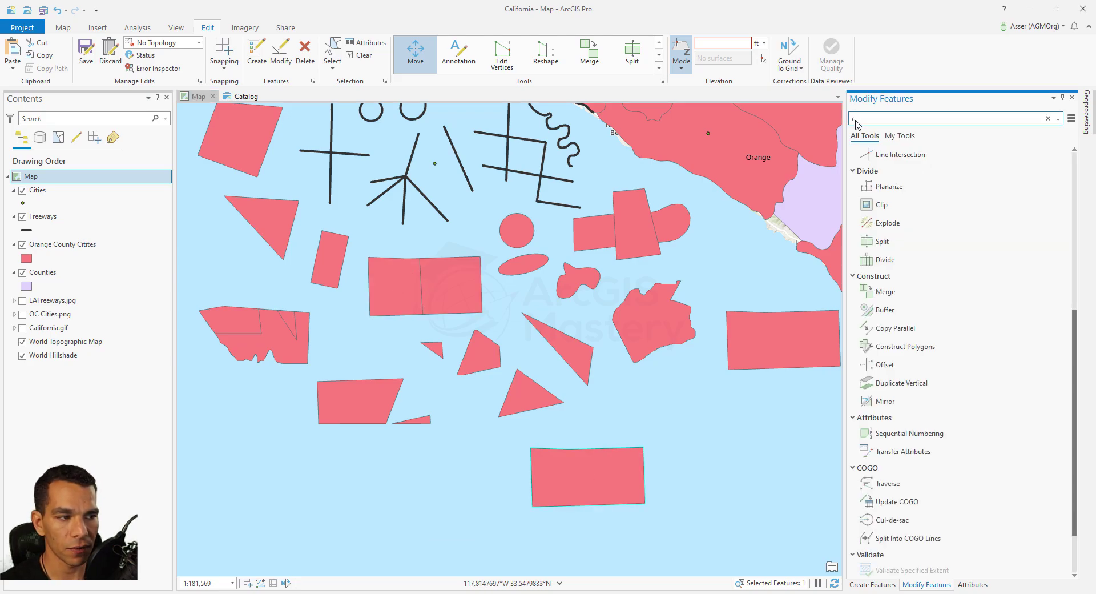
Merge the two adjoining rectangle halves into the existing feature 42 of the Orange County Citites layer
click(894, 292)
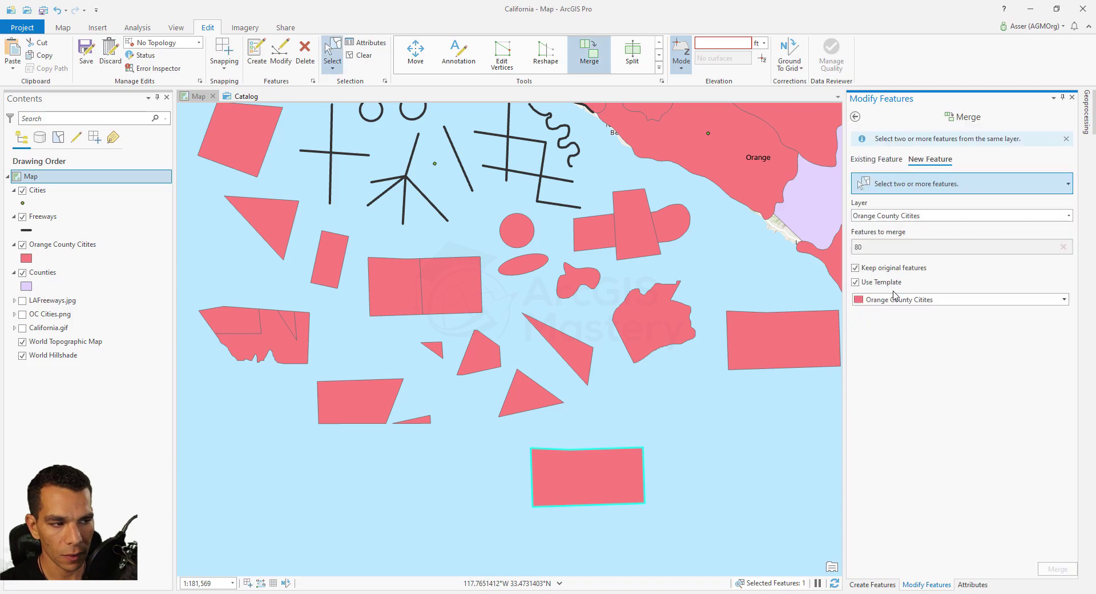
click(880, 159)
drag(408, 251, 456, 300)
click(1058, 569)
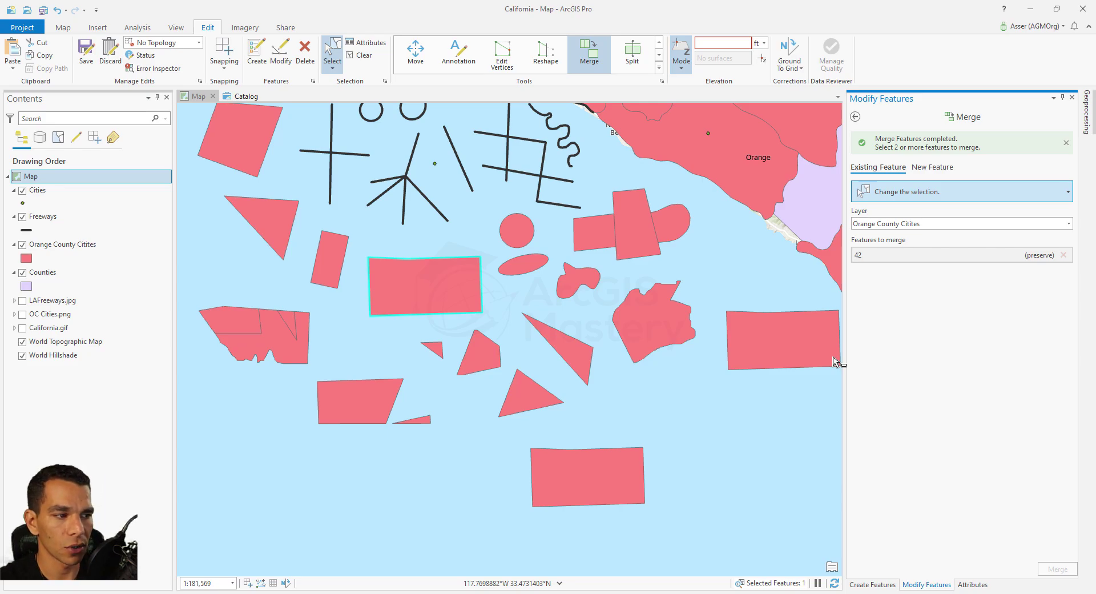
click(855, 117)
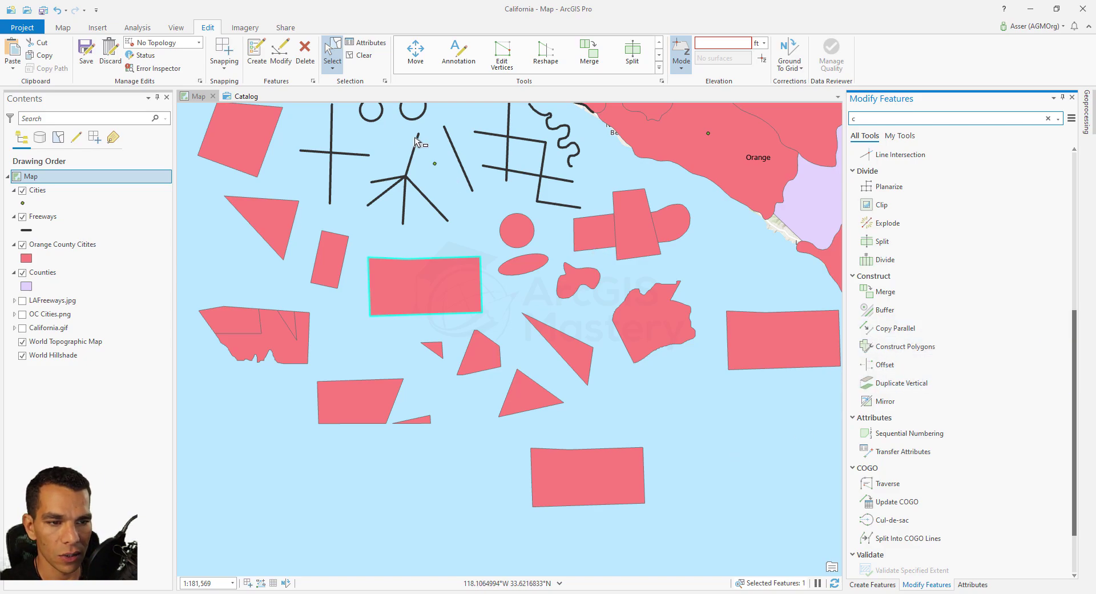
Buffer the city point beside the branching freeway lines with the Orange County Citites template, a 5,000 ft distance and 3 rings
click(453, 191)
click(891, 310)
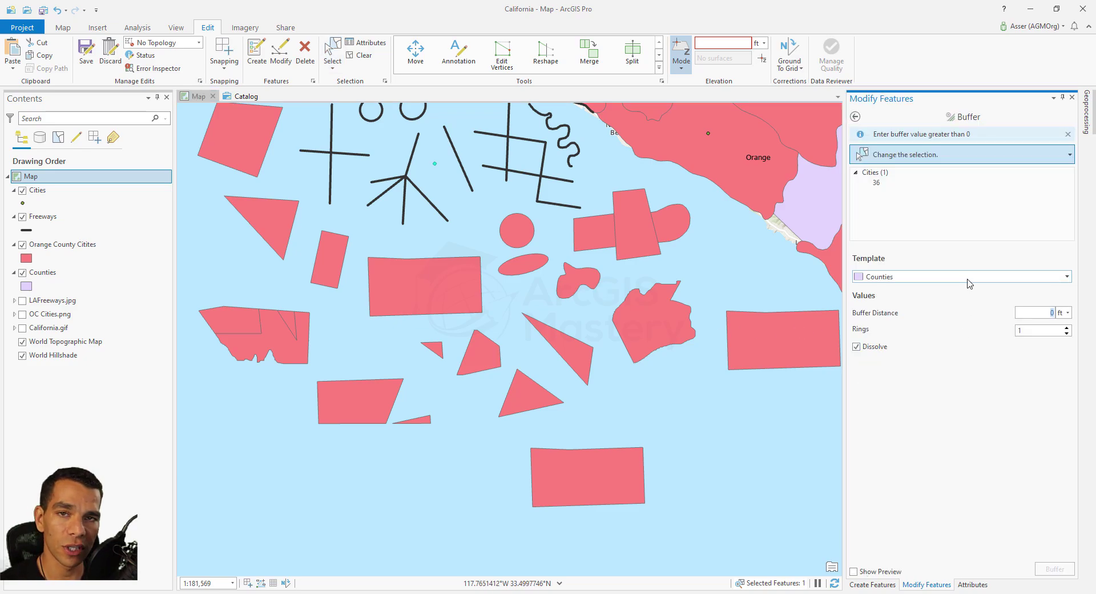
click(969, 281)
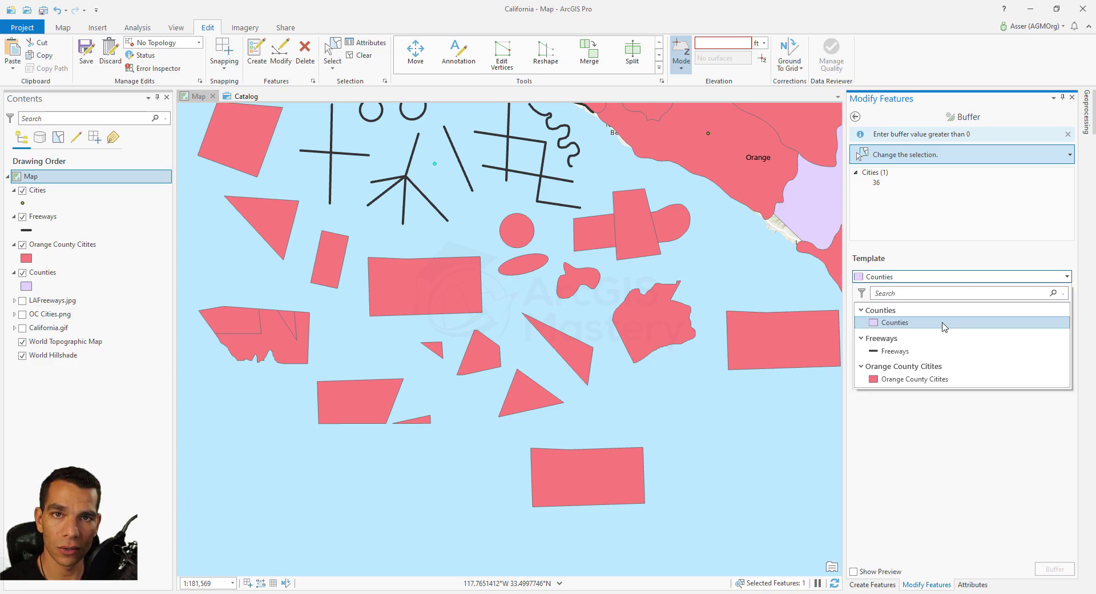
click(926, 379)
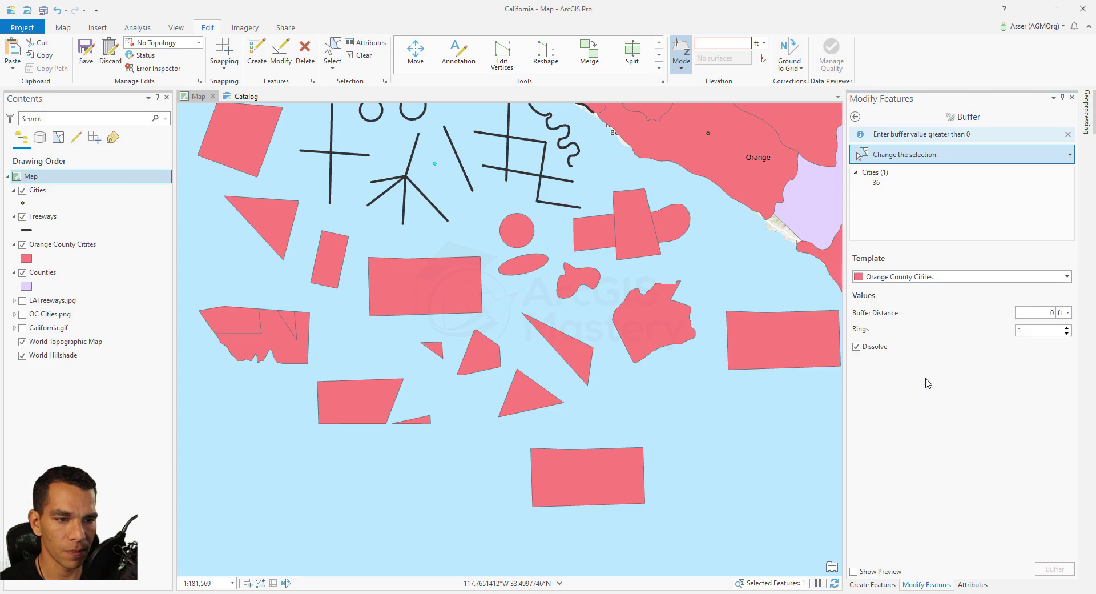
click(1036, 313)
text(5000)
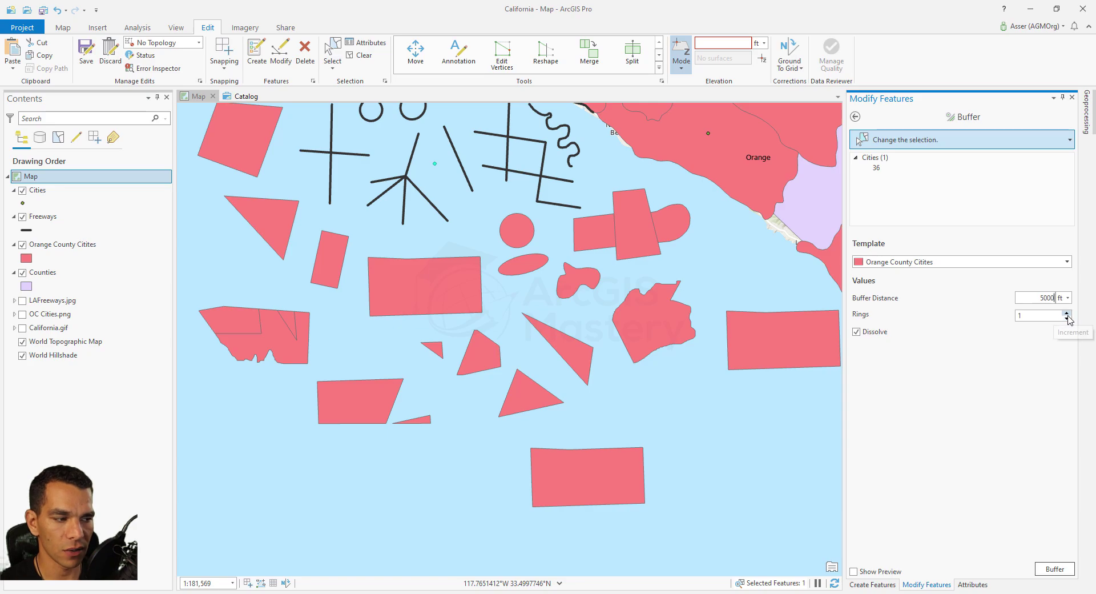
click(1066, 314)
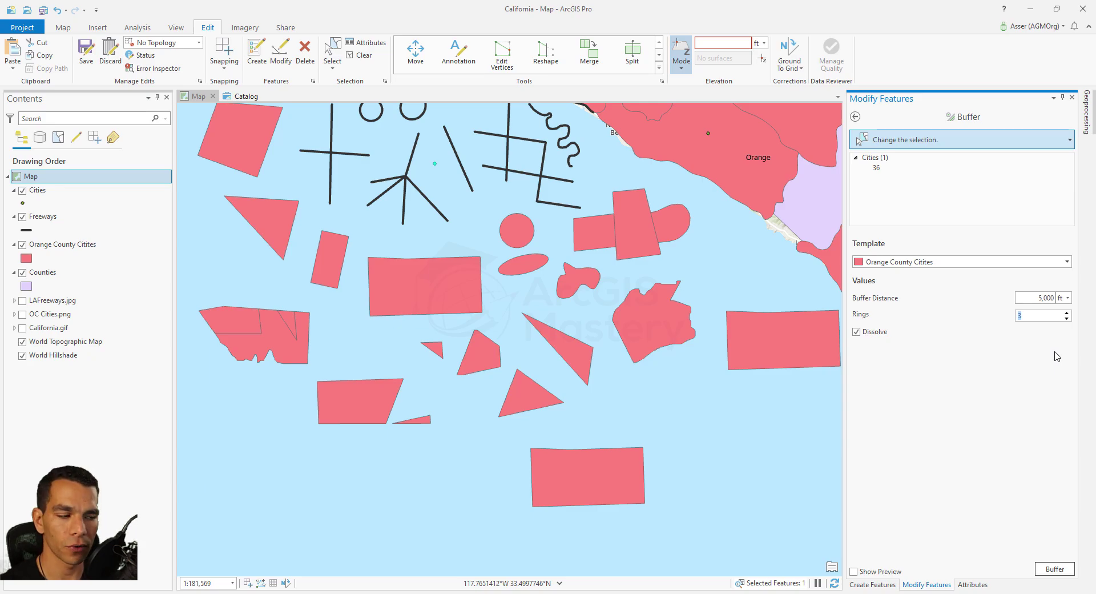
click(1055, 568)
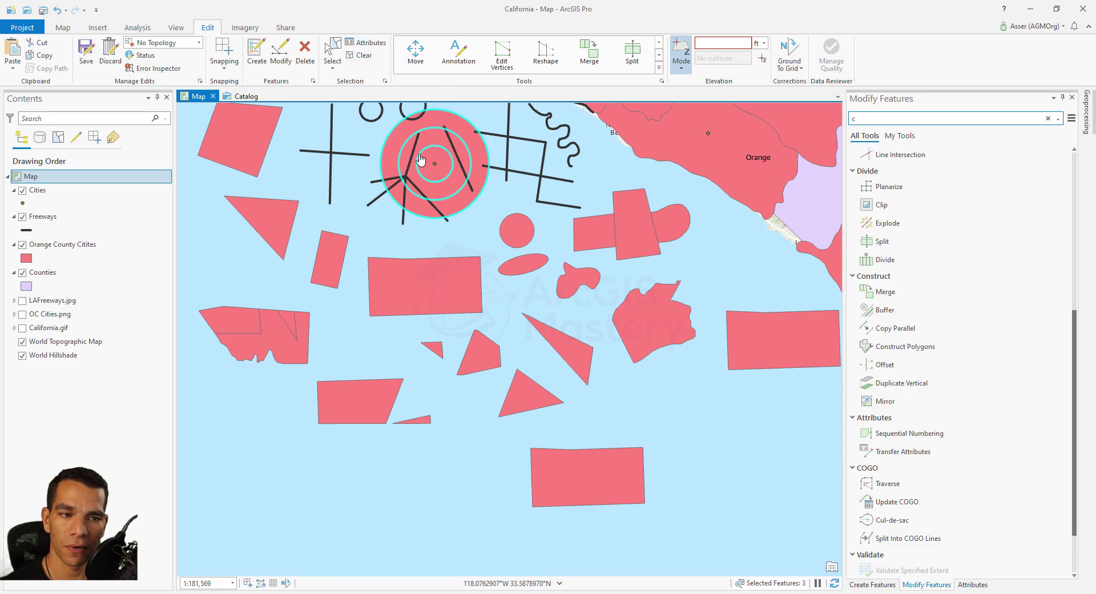
Move the outermost buffer circle off the city point into the open water southwest of the sample polygons
click(332, 51)
click(454, 206)
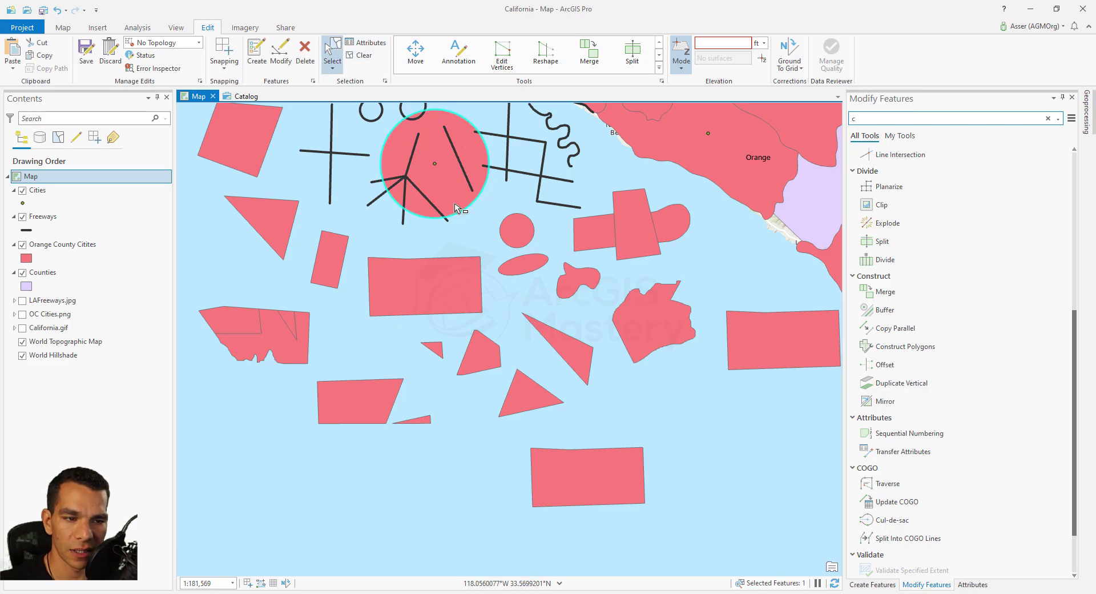
right_click(455, 207)
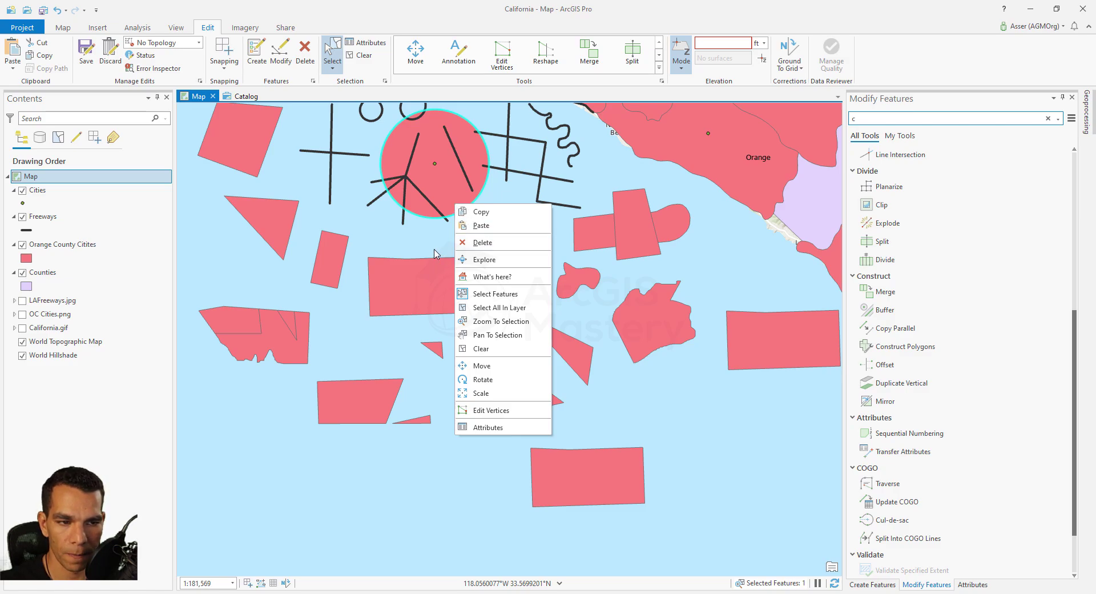
click(481, 365)
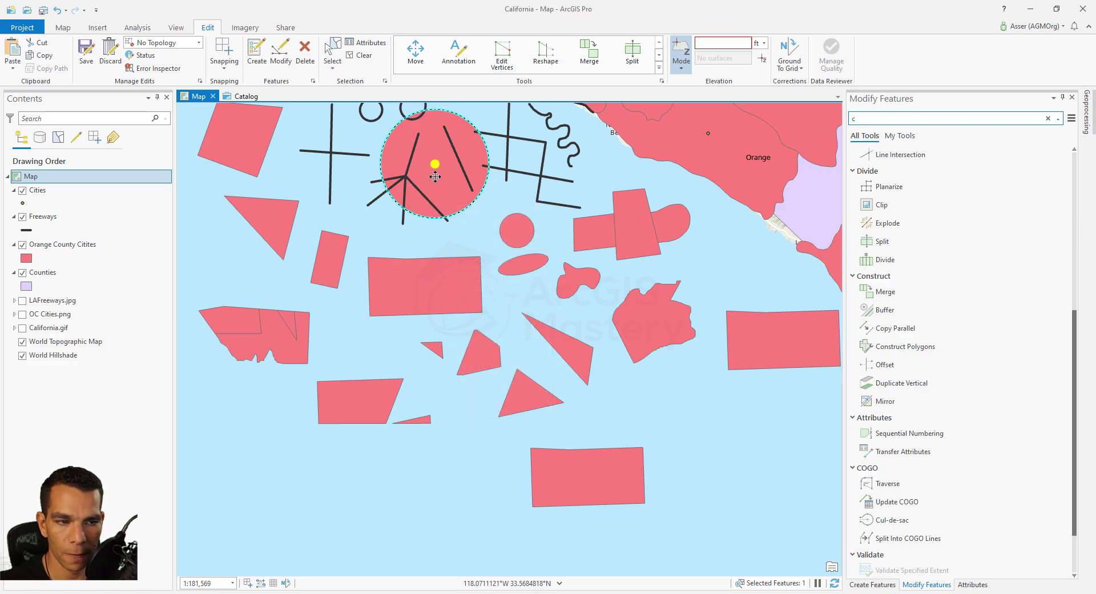
drag(435, 163, 224, 488)
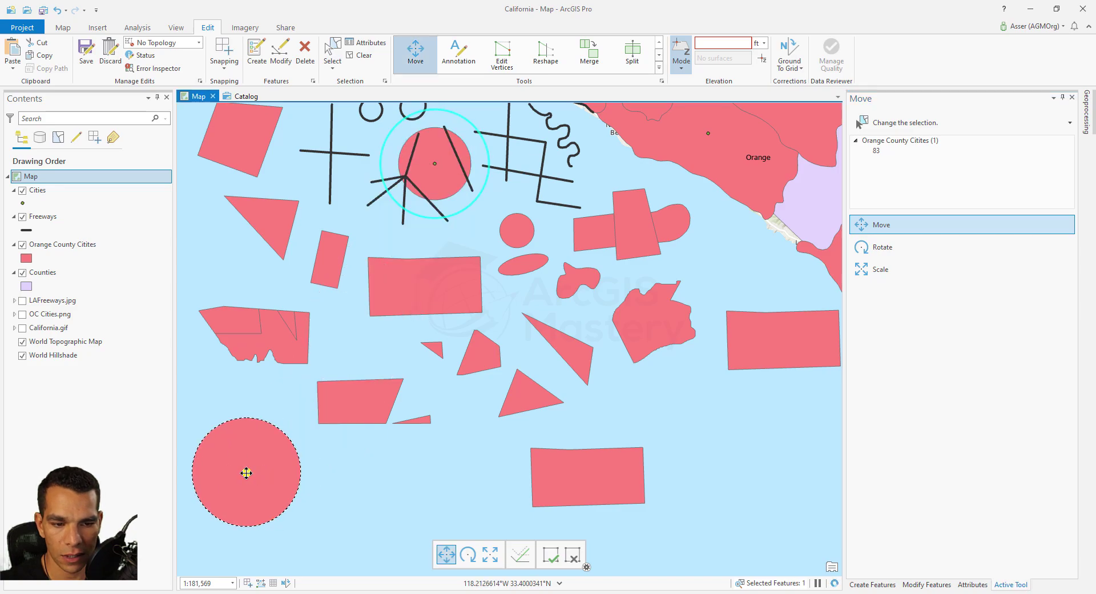
key(F2)
Move the middle buffer circle to open water in the southeast and the innermost one just east of the largest circle
click(443, 184)
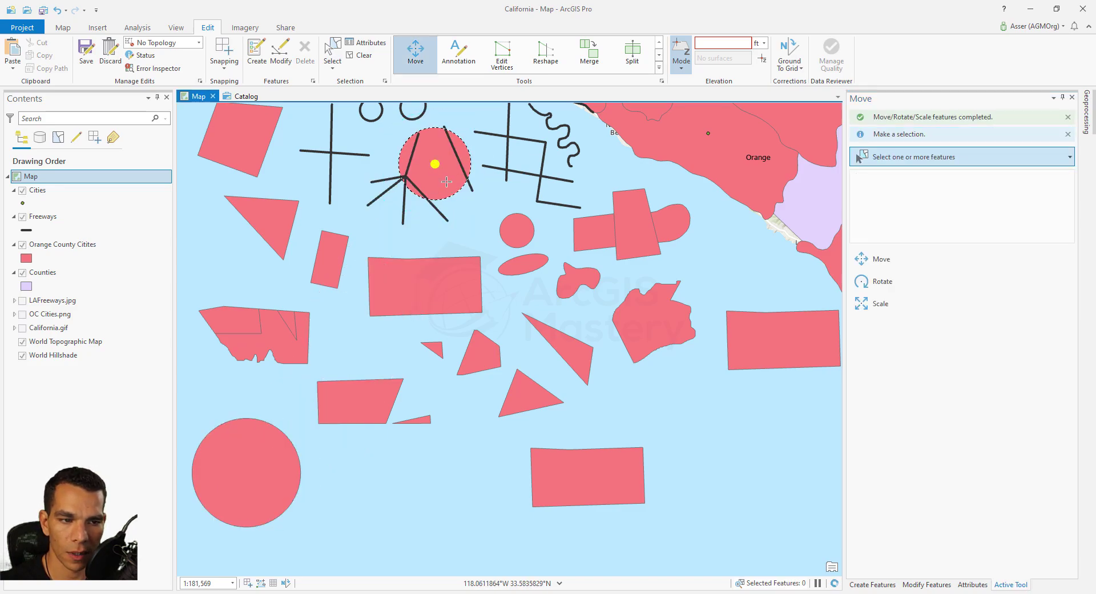
drag(447, 183, 742, 465)
key(F2)
click(444, 174)
drag(436, 166, 376, 484)
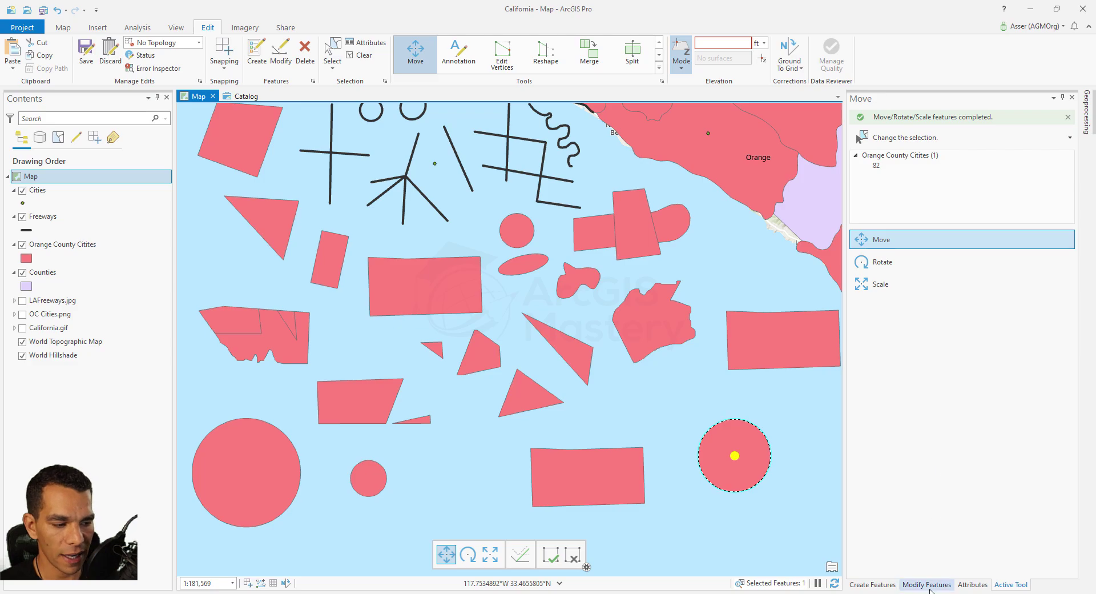
key(Escape)
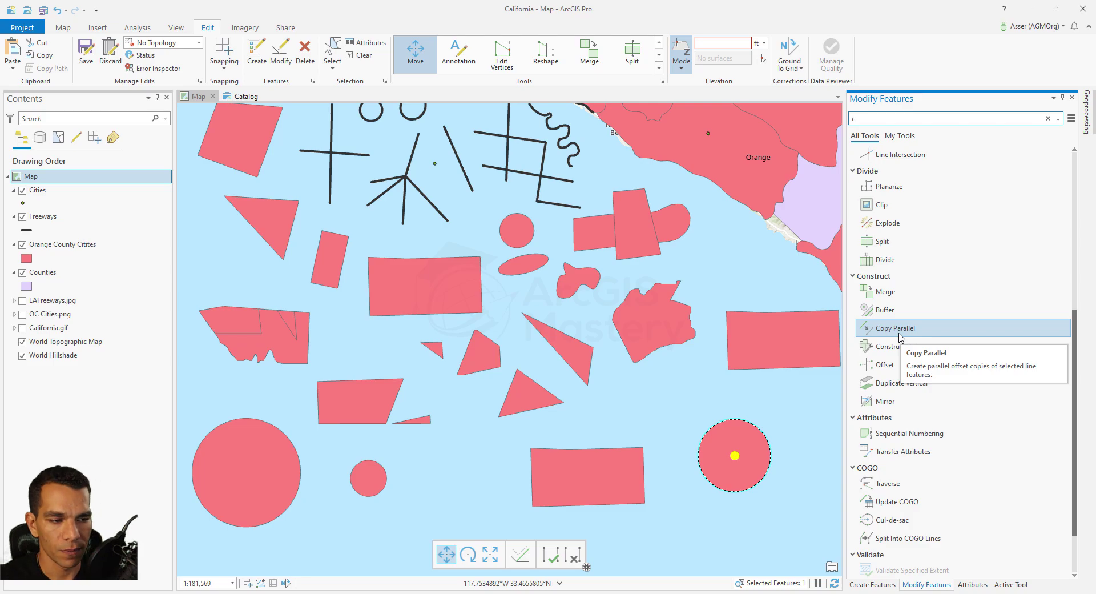
Copy freeway 405 in parallel with the Freeways template, 150 ft to the right, with 1 repetition and mitered corners
text(c)
drag(775, 98, 586, 422)
scroll(587, 423, up, 3)
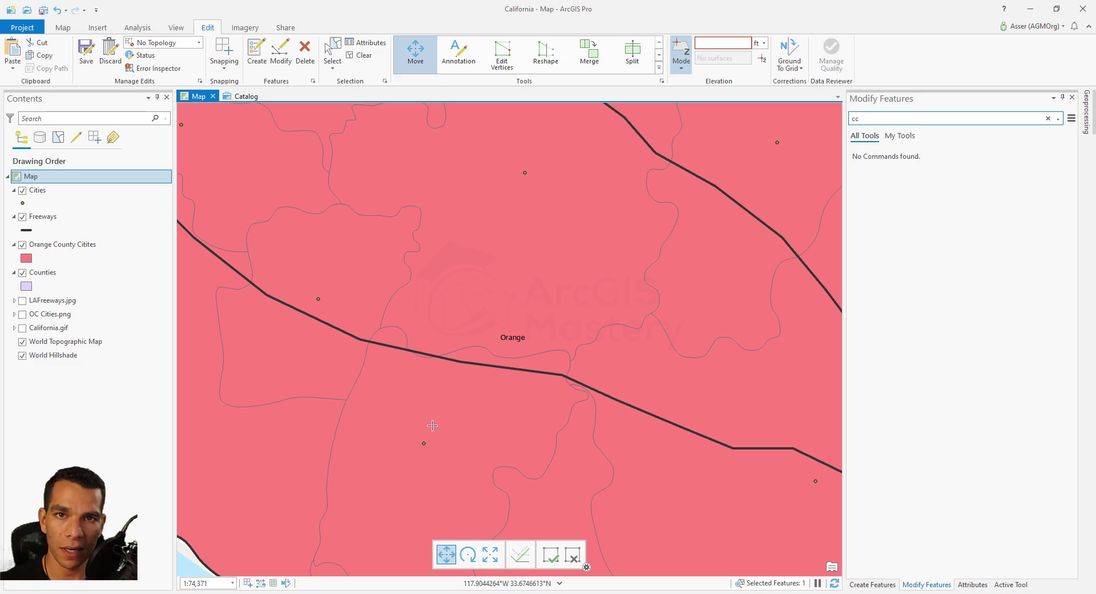
scroll(479, 414, down, 2)
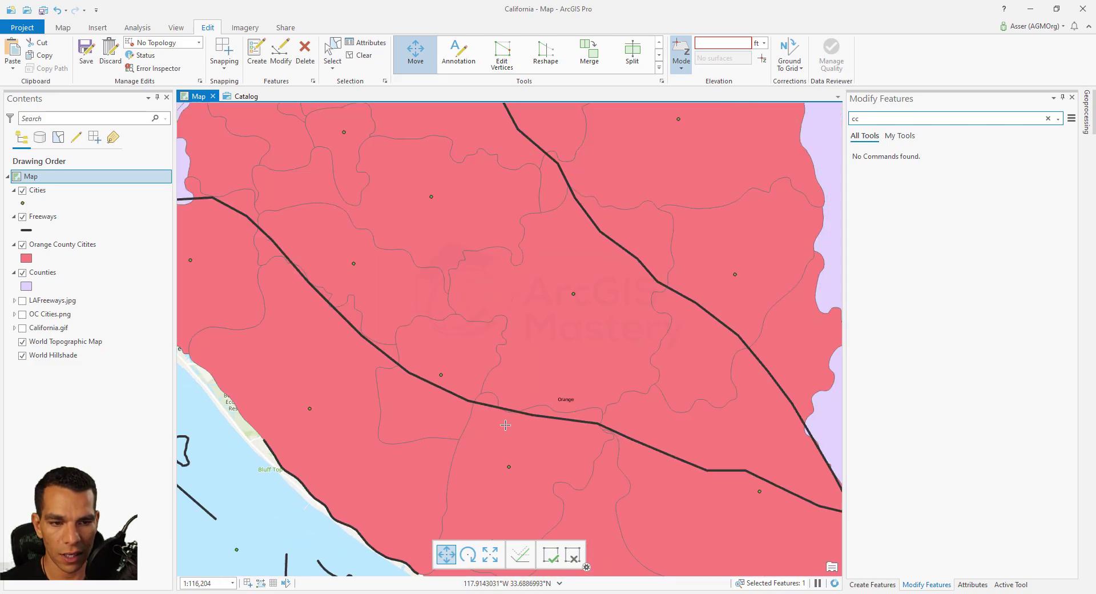
click(333, 51)
click(541, 417)
click(901, 364)
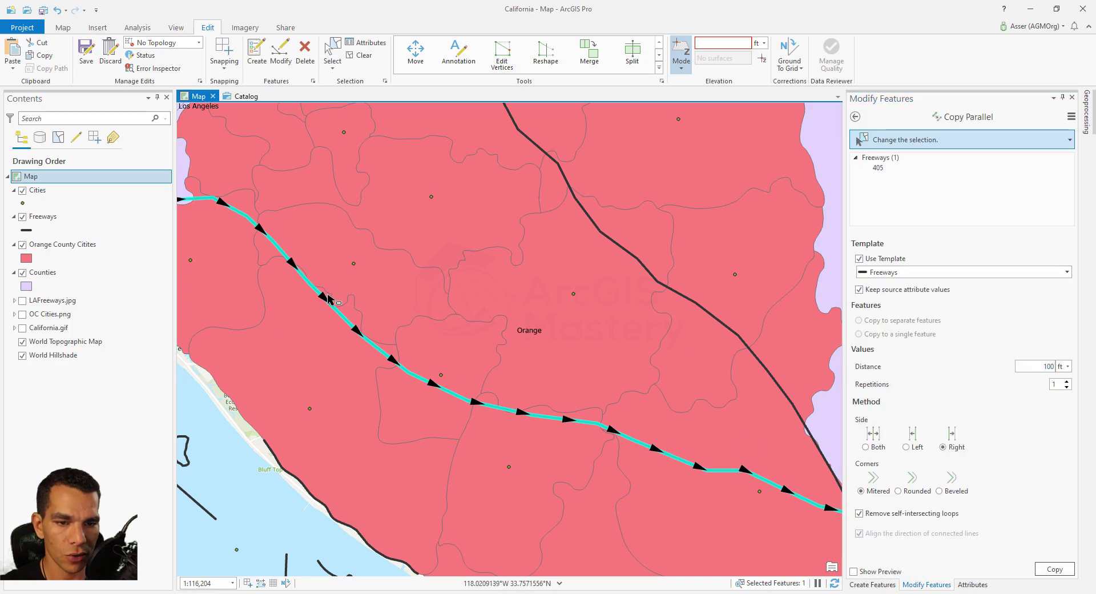
scroll(328, 294, down, 2)
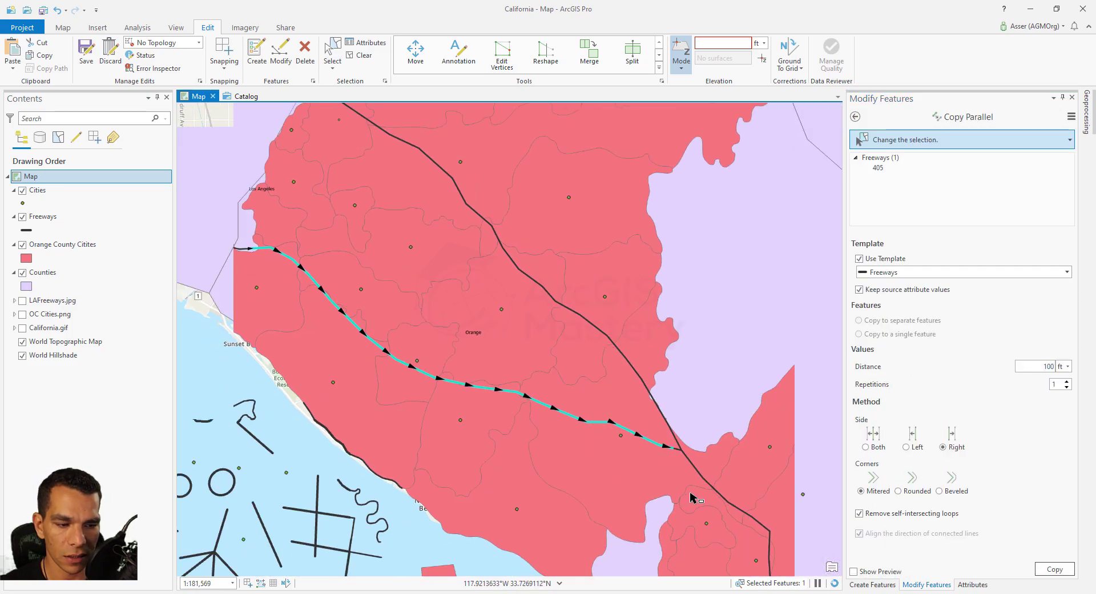
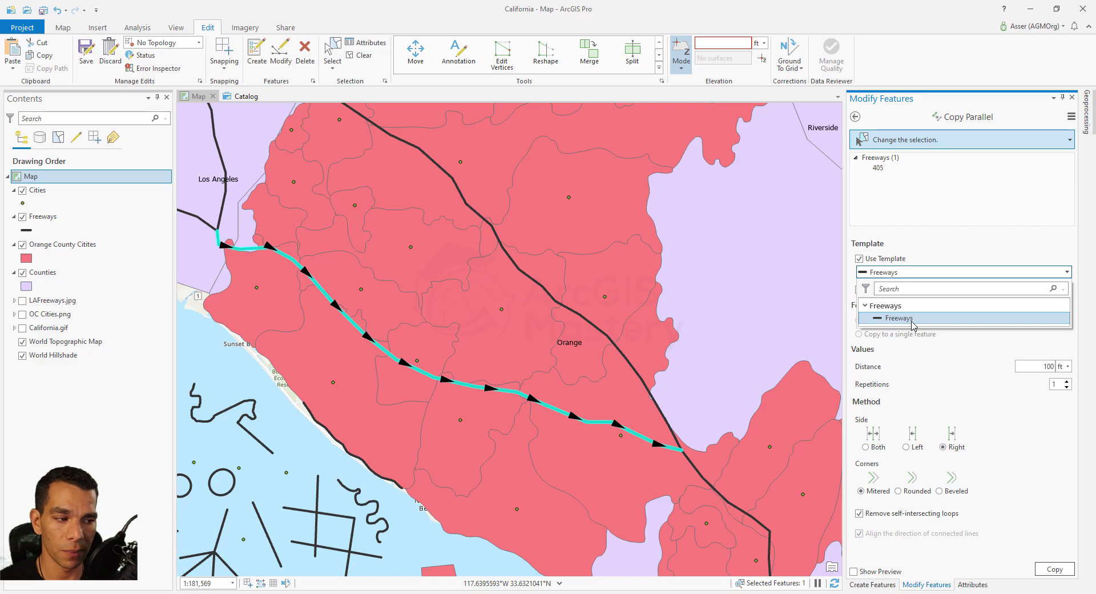
click(963, 341)
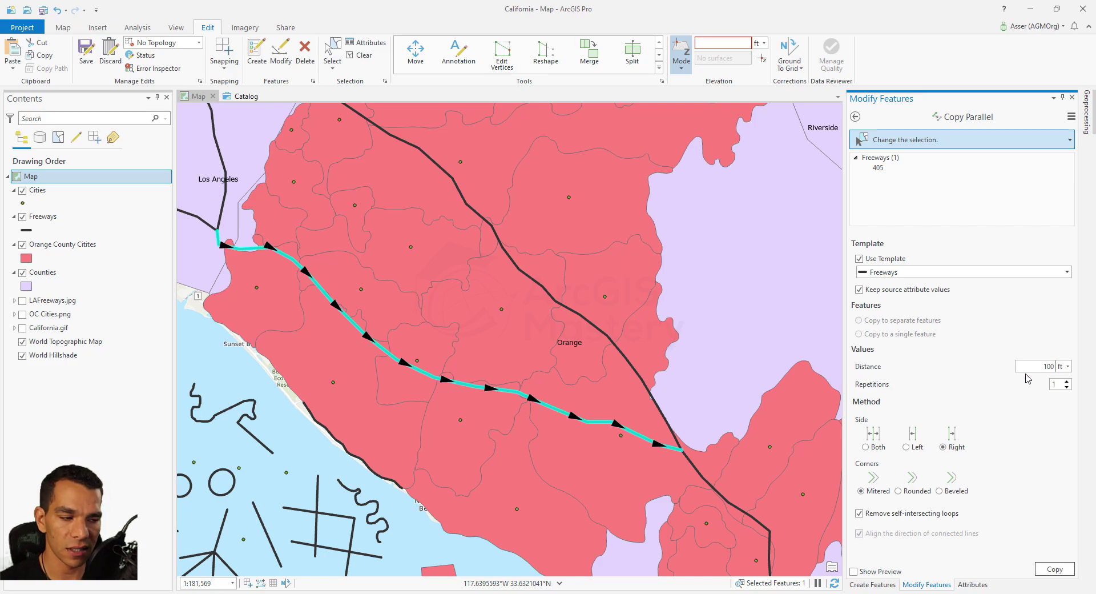
double_click(1047, 366)
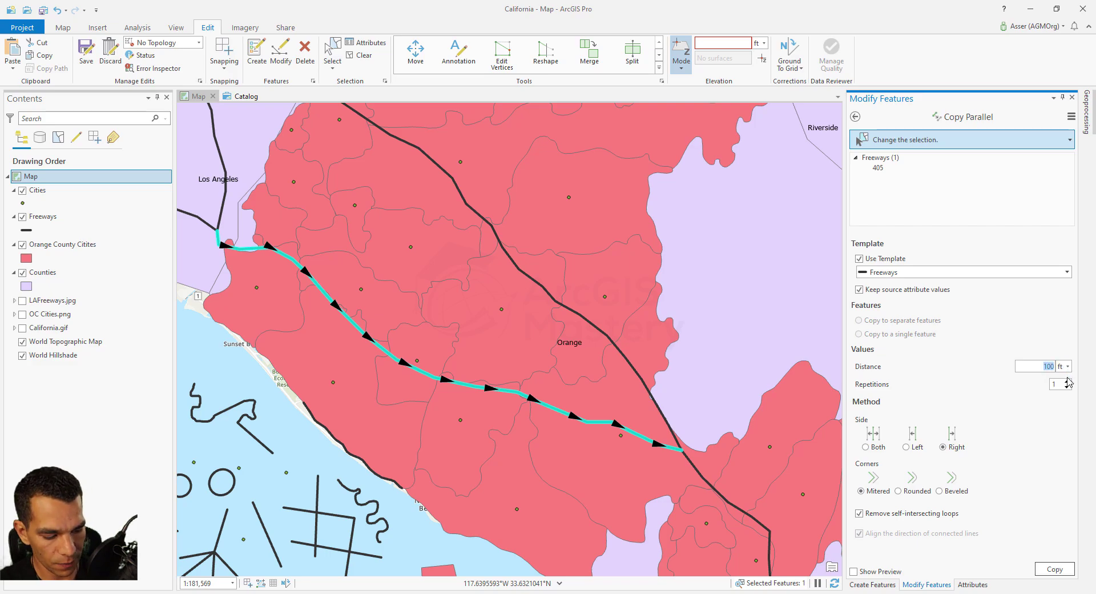
text(15)
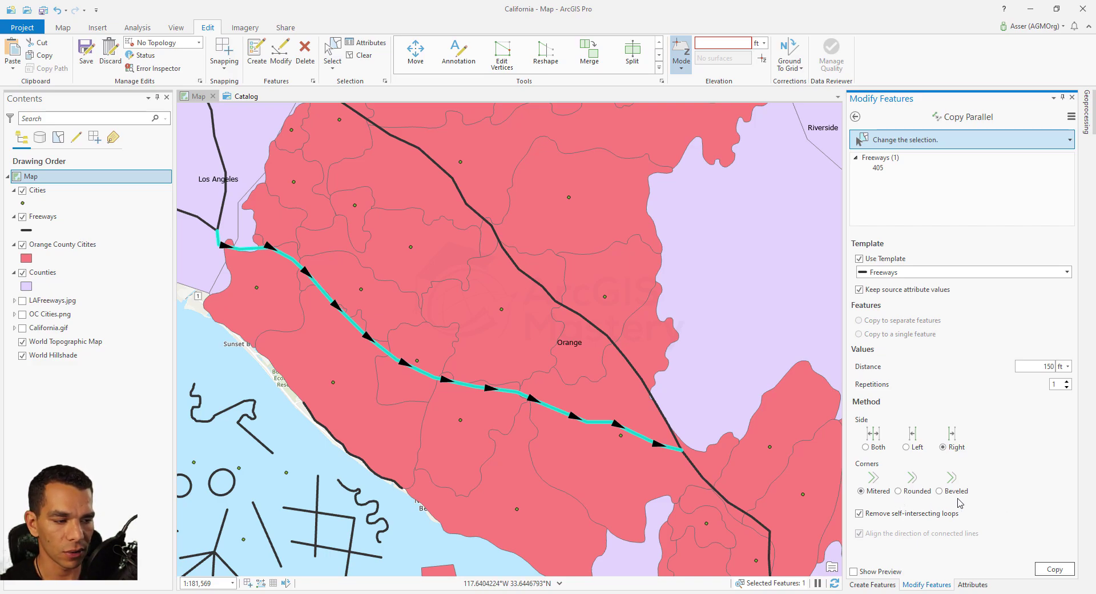
click(1054, 569)
Examine the parallel copy up close and select the original freeway line beside it for comparison
scroll(489, 313, up, 3)
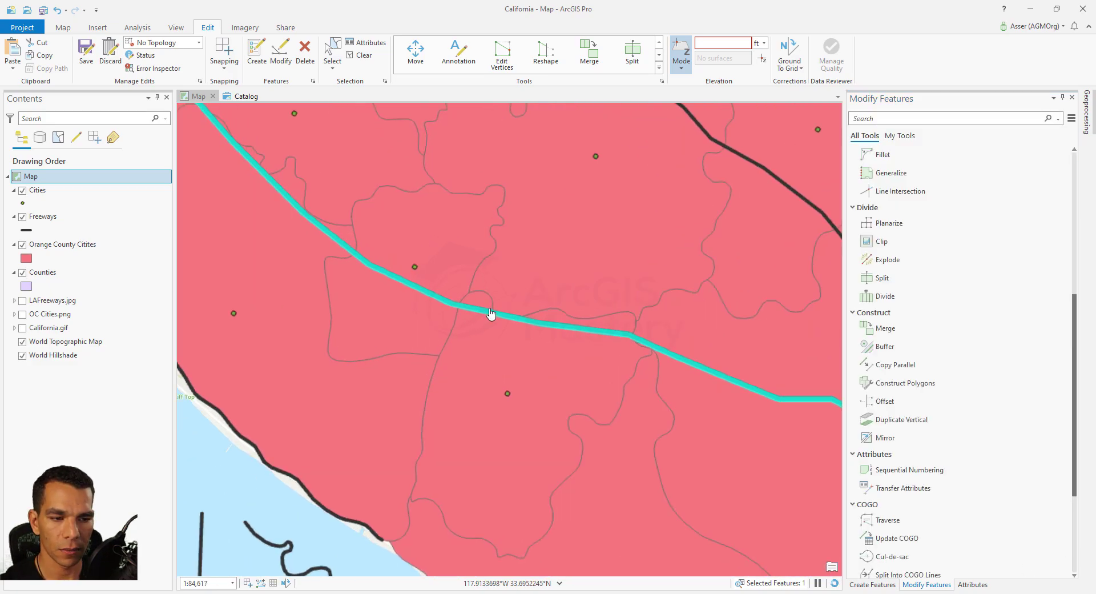
scroll(489, 313, up, 5)
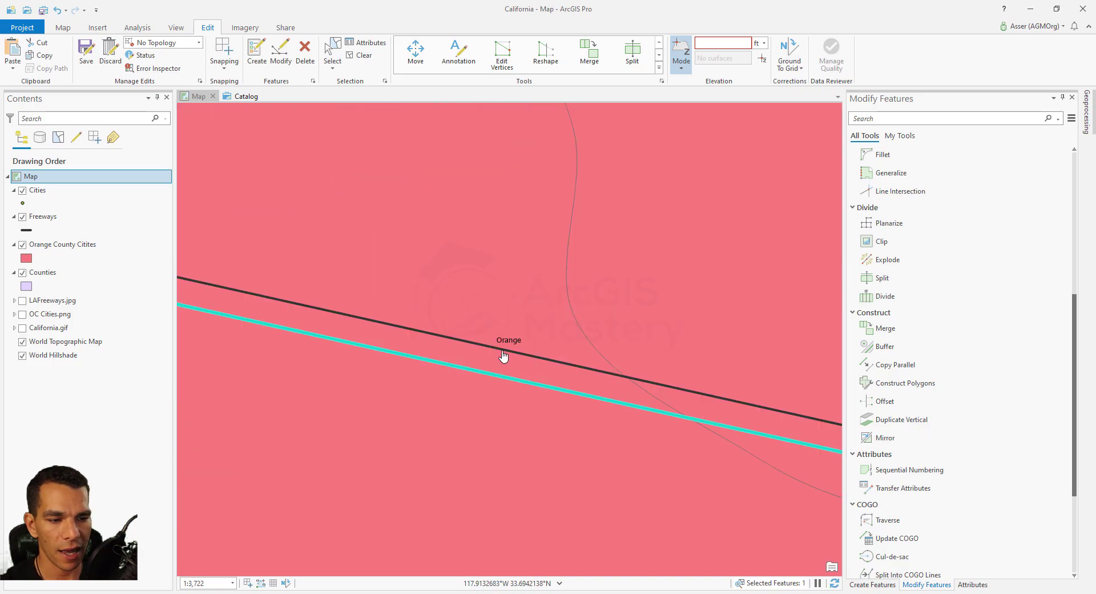
click(333, 53)
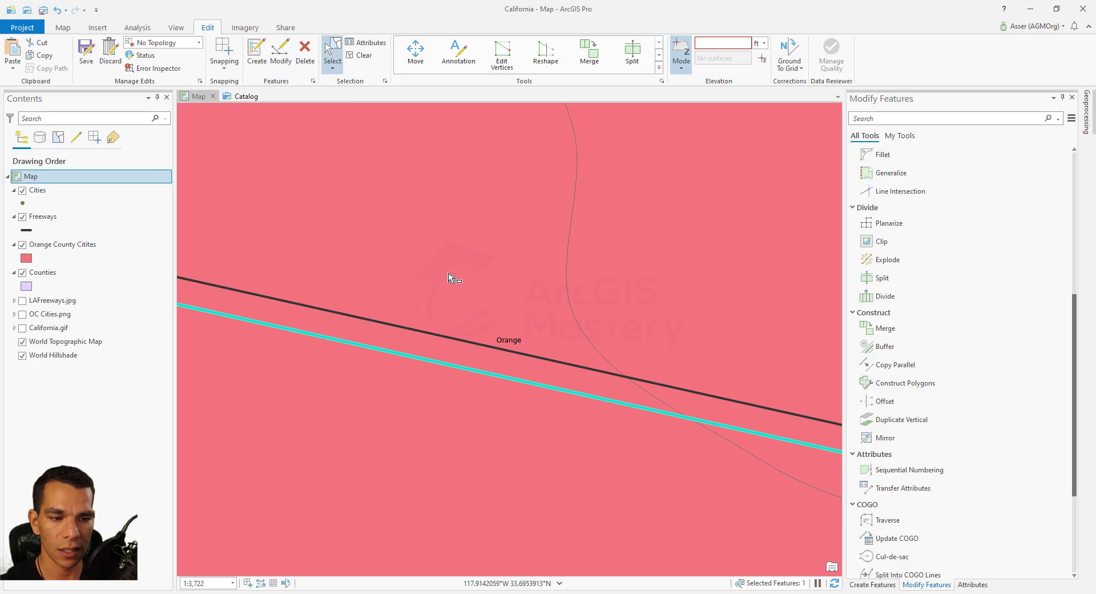
click(471, 343)
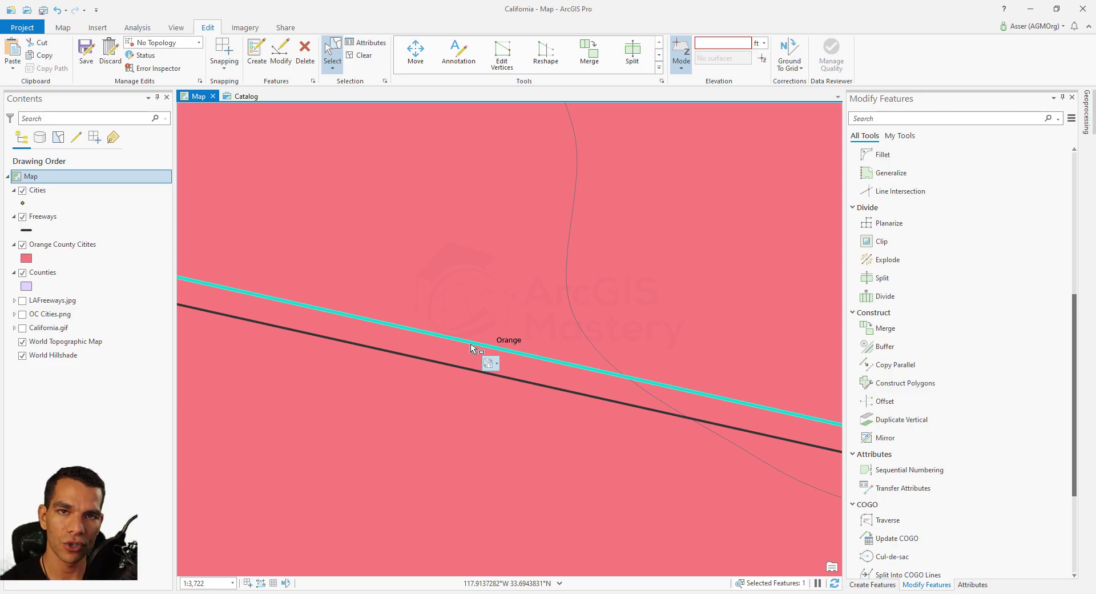
Try to construct a polygon from the single diagonal freeway line with the Orange County Citites template
scroll(471, 347, down, 10)
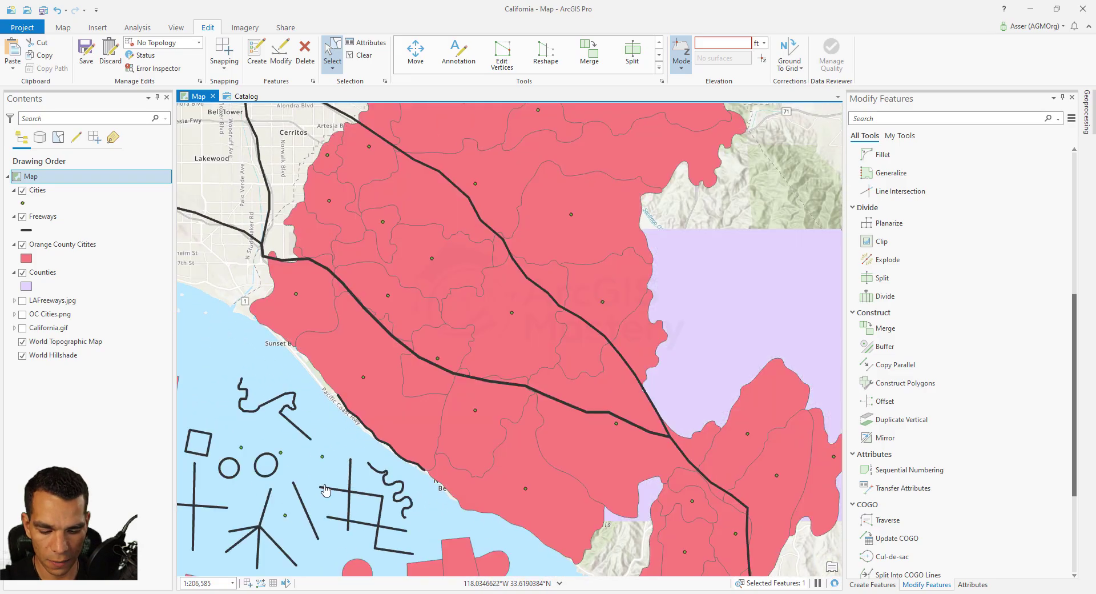
mouse_move(365, 449)
mouse_down()
mouse_move(394, 331)
mouse_move(488, 270)
mouse_move(502, 232)
mouse_up()
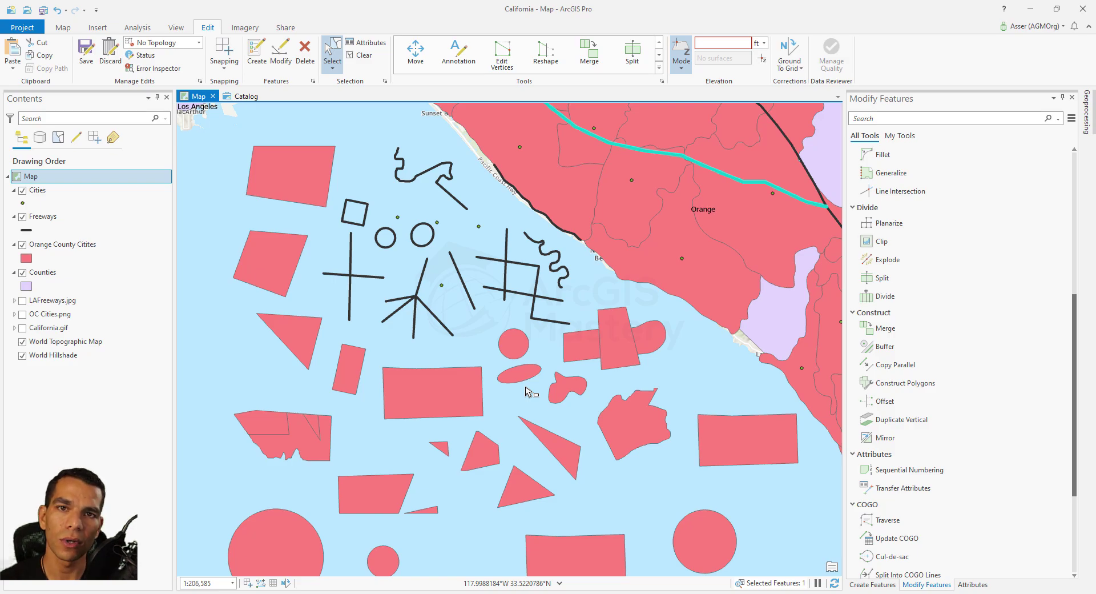
scroll(442, 317, up, 3)
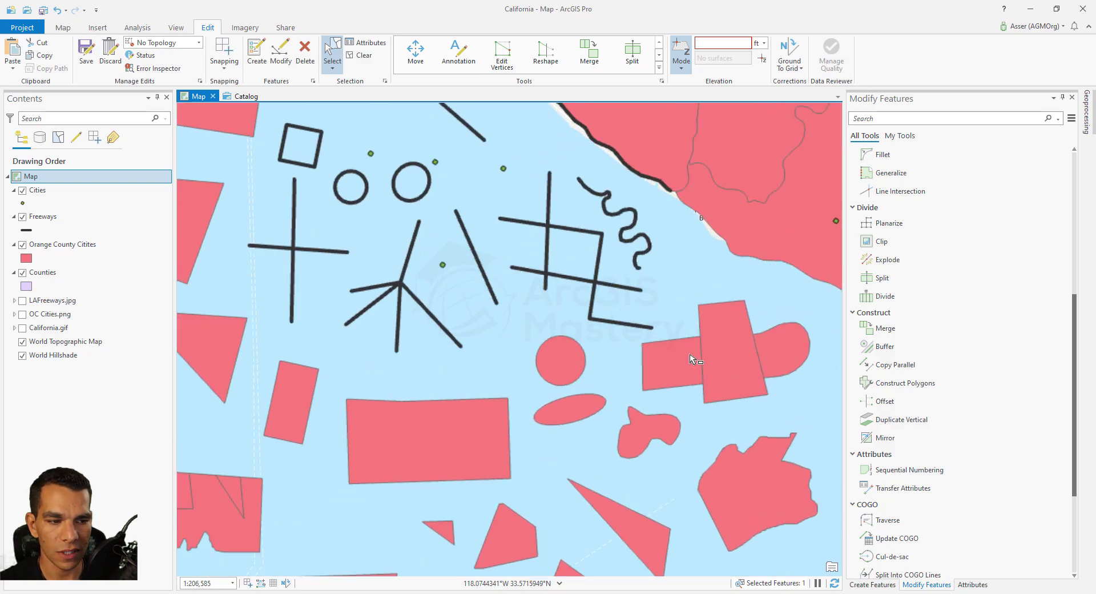
click(913, 383)
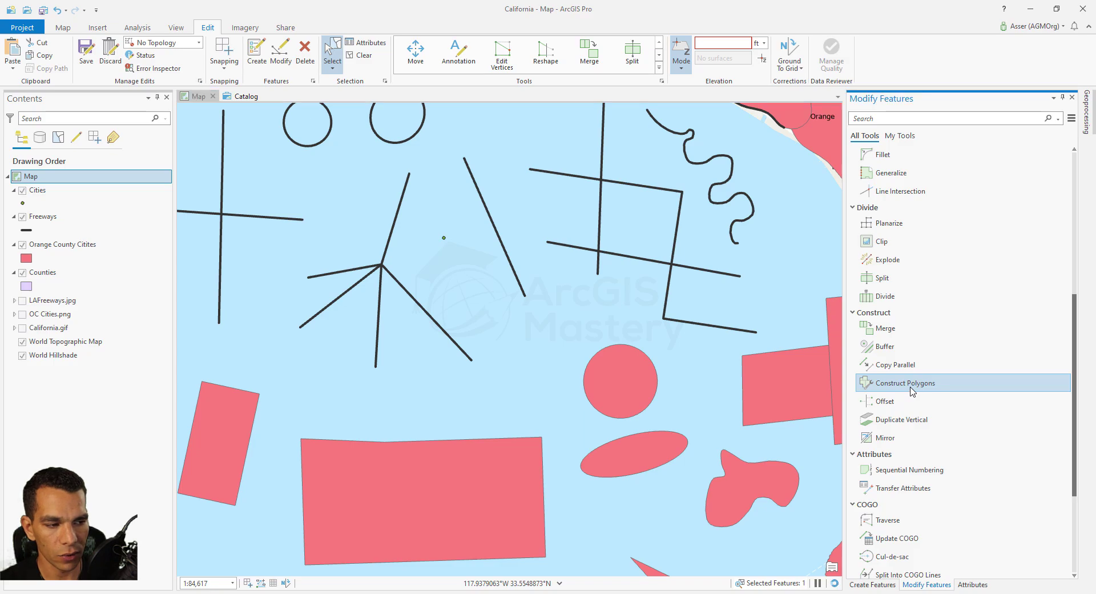
drag(643, 300, 557, 359)
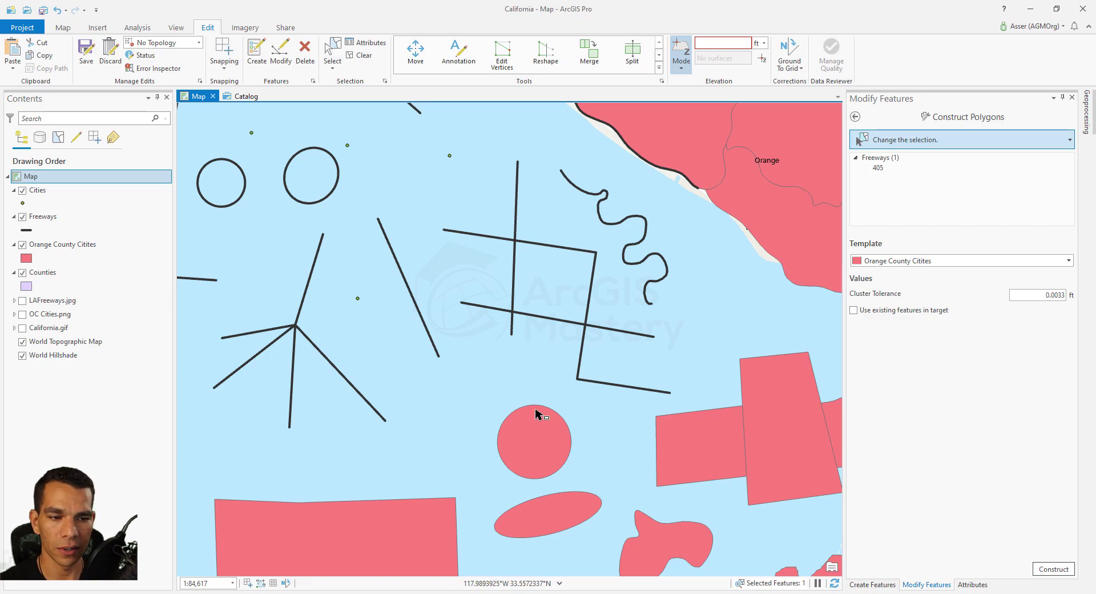
drag(379, 257, 431, 289)
click(1050, 568)
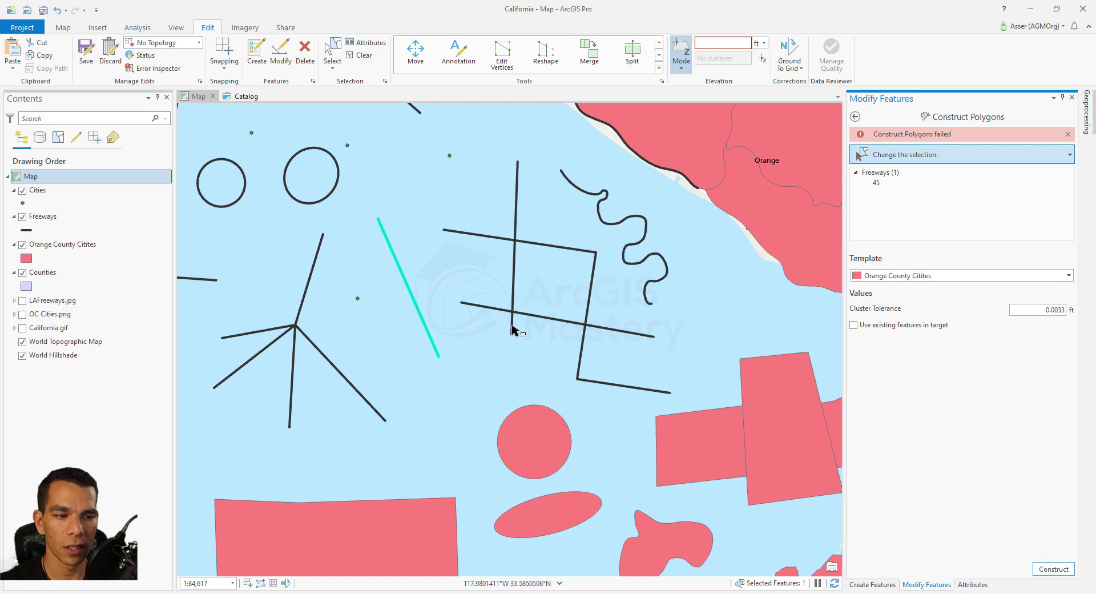
Construct an Orange County Citites polygon from the area enclosed by the crossing freeway lines
drag(495, 221, 601, 341)
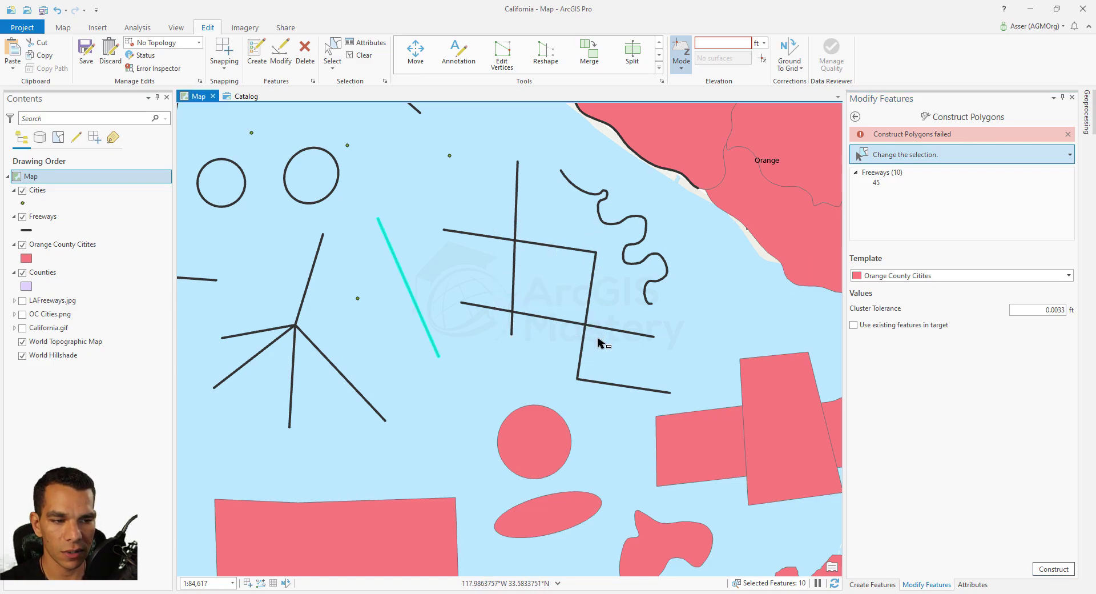
click(1055, 569)
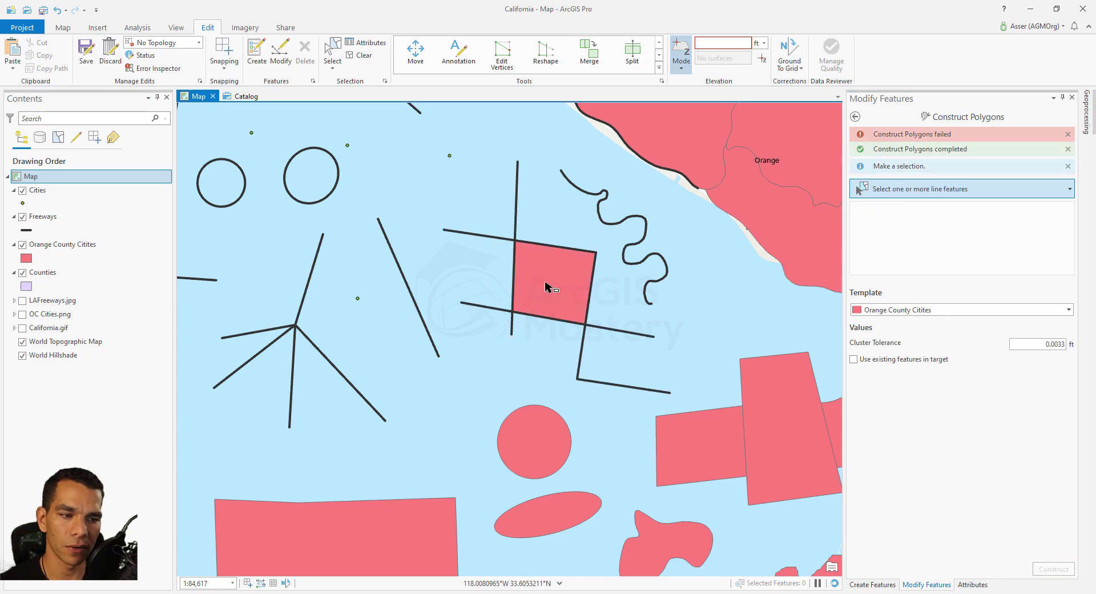
Move the newly constructed polygon out of the crossing lines to the open water northwest of them
click(334, 50)
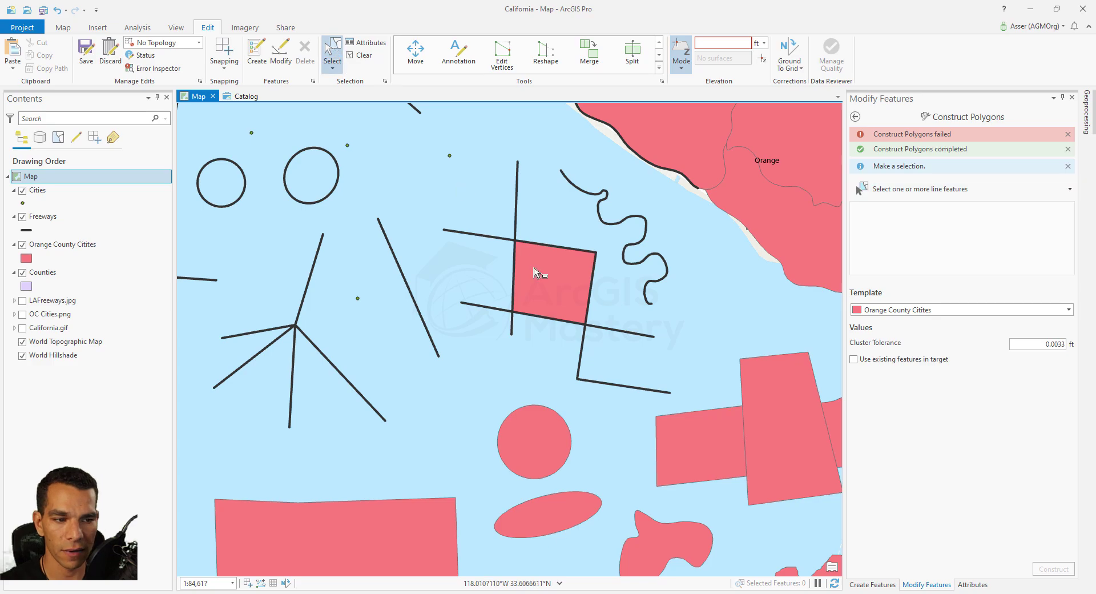
click(563, 283)
drag(563, 284, 383, 167)
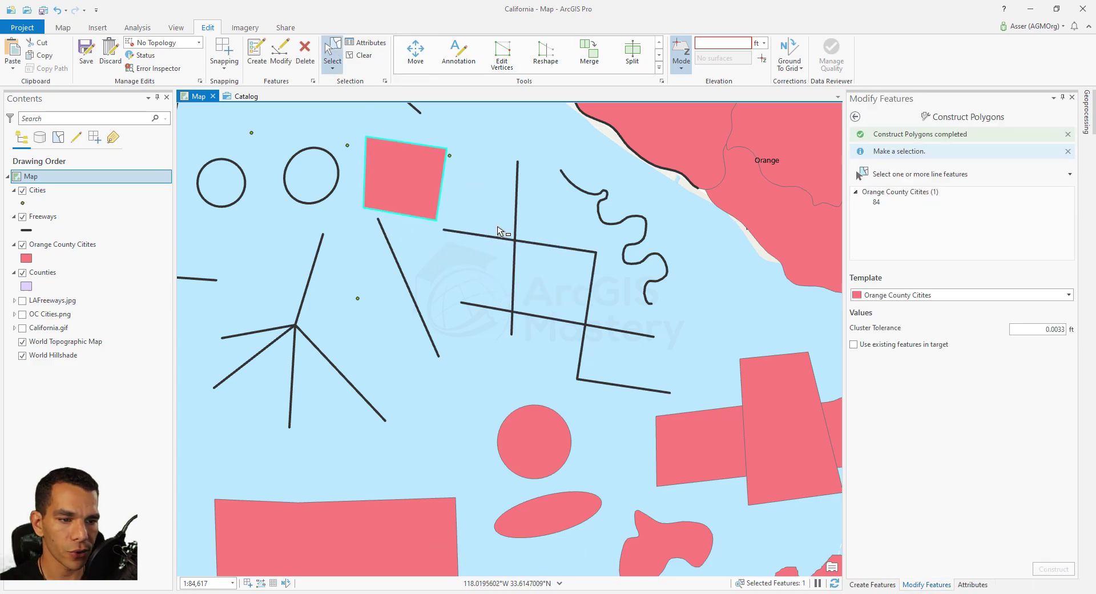
Reselect the crossing freeway lines, review the templates available for Construct Polygons, and leave the tool
drag(501, 229, 609, 337)
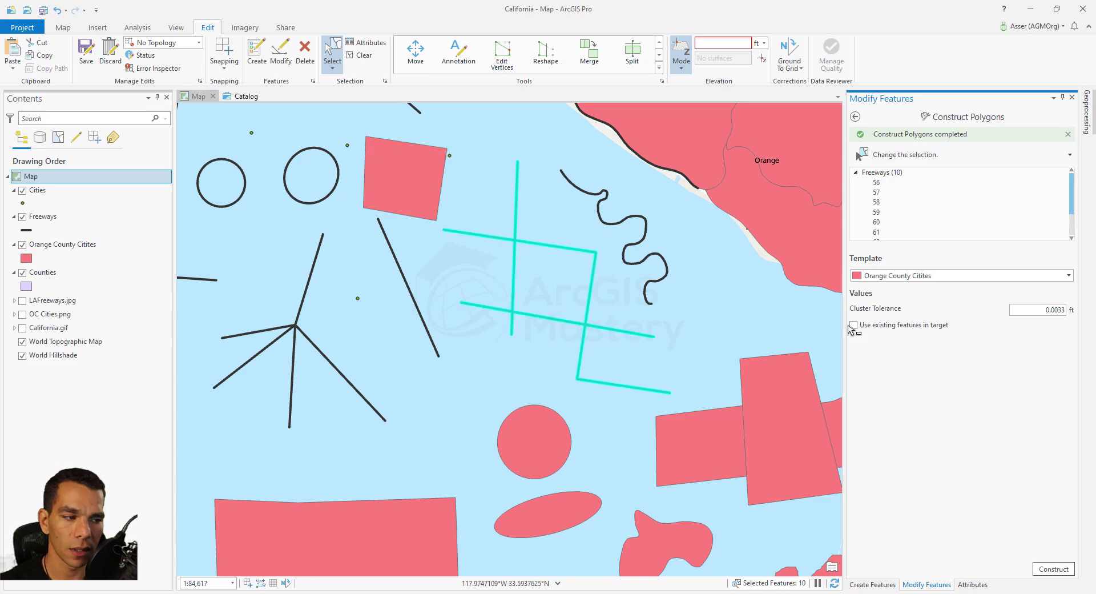
click(956, 276)
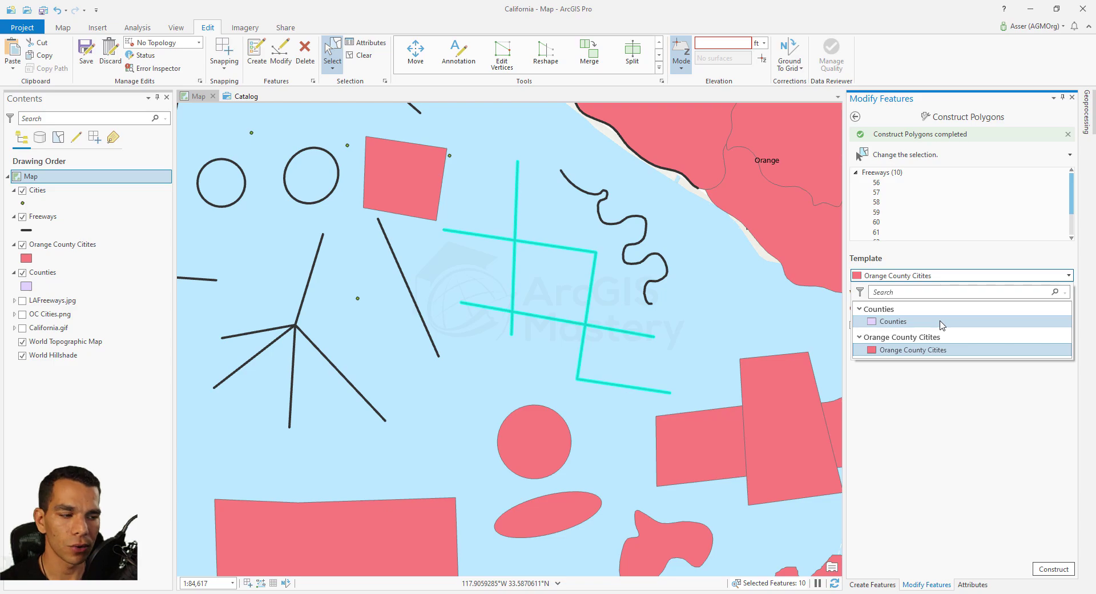
click(939, 412)
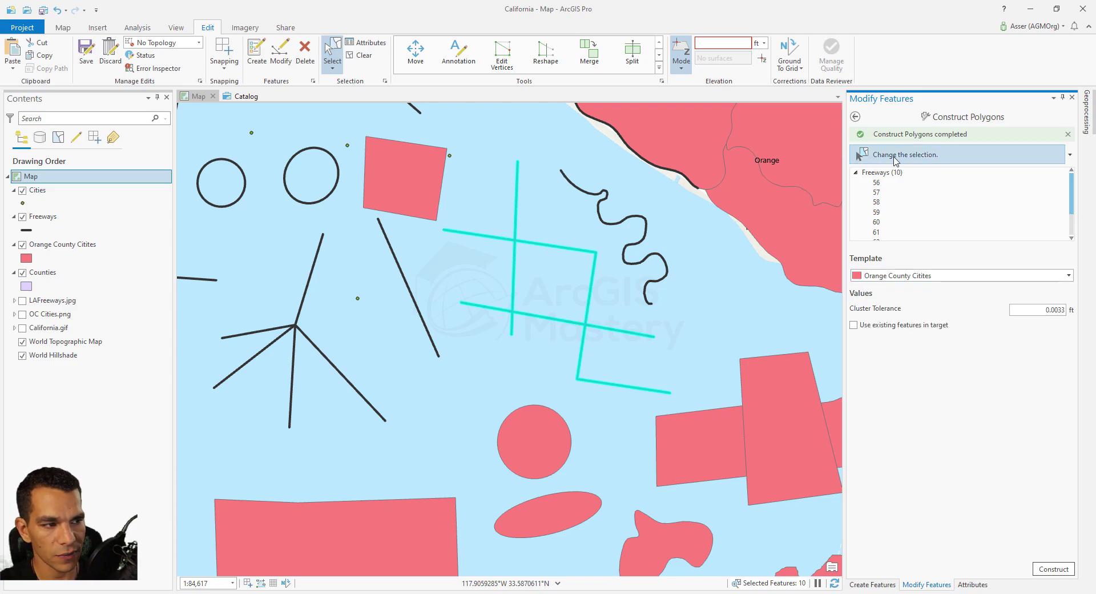
click(855, 117)
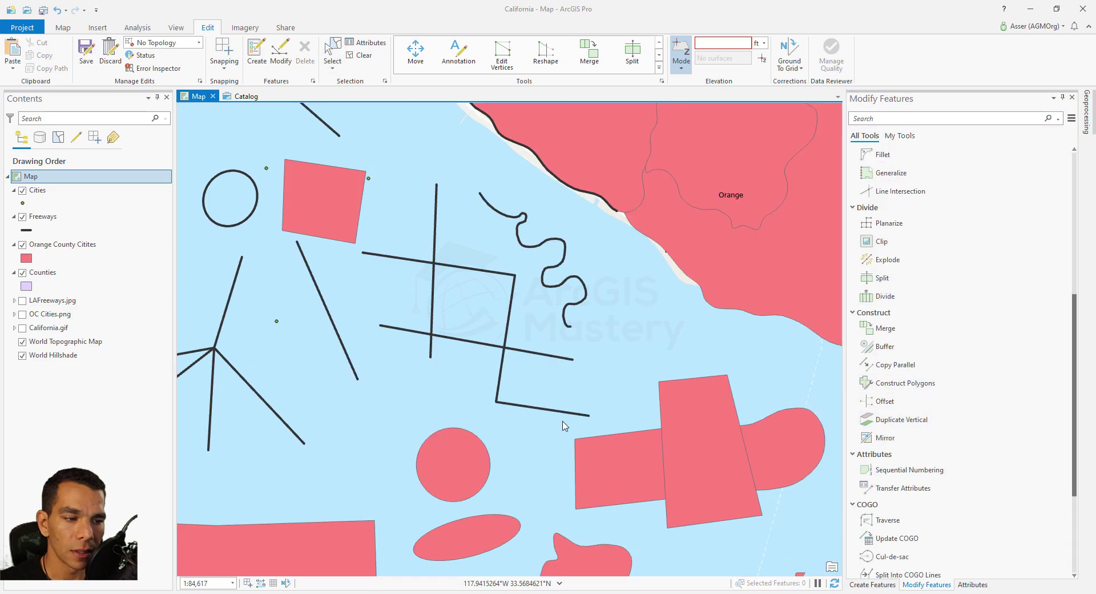
Offset a Cities point from the upper vertical freeway segment at a distance of 5,000 ft and an offset of 3,000 ft, side Right
click(884, 402)
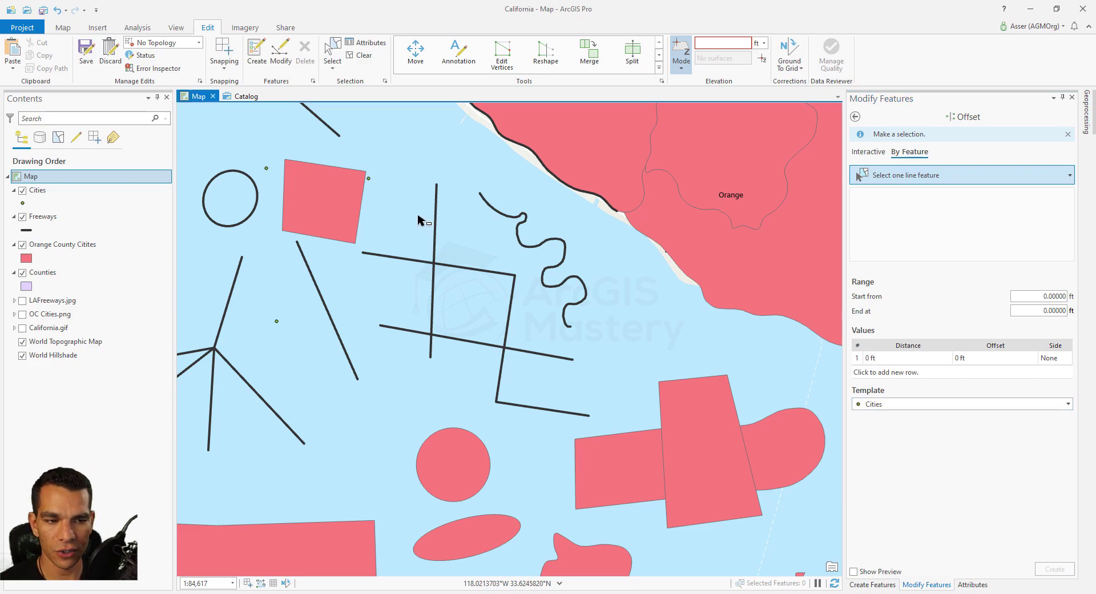
click(450, 242)
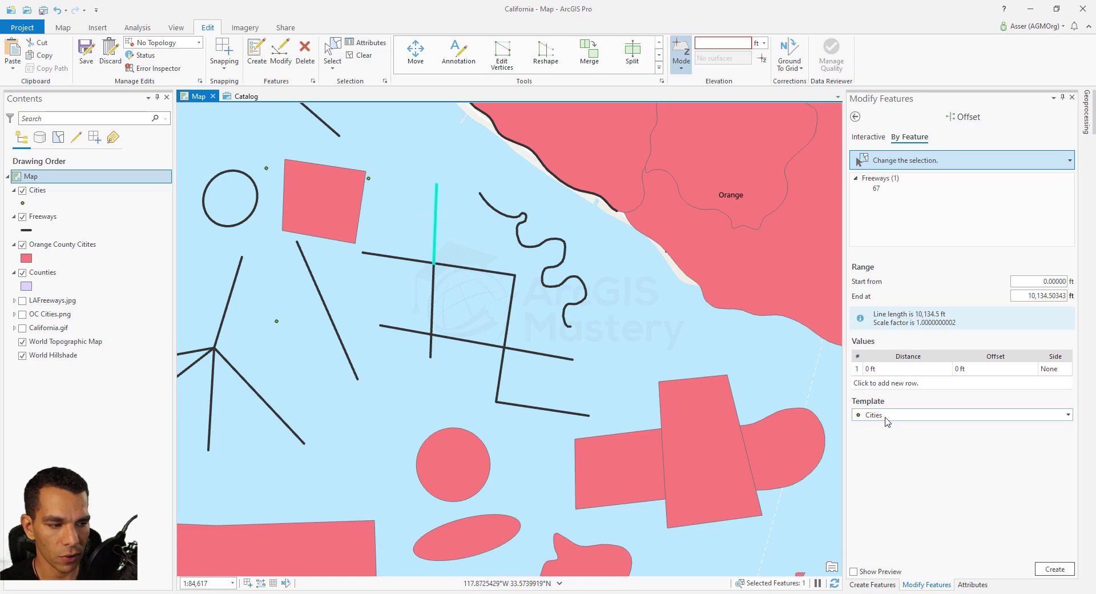
click(908, 370)
click(896, 371)
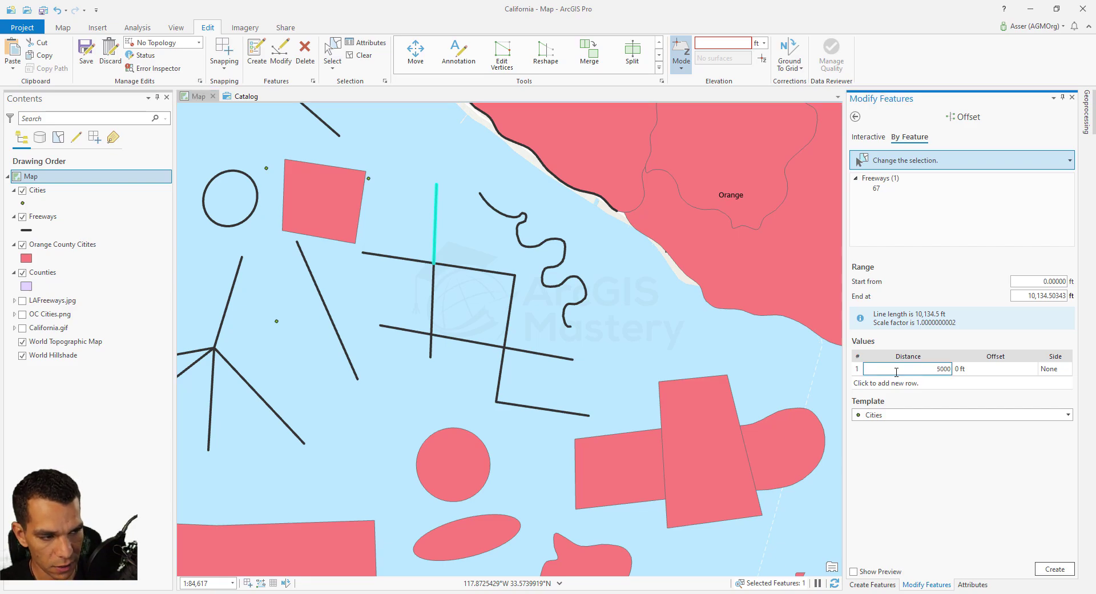
click(973, 368)
click(973, 369)
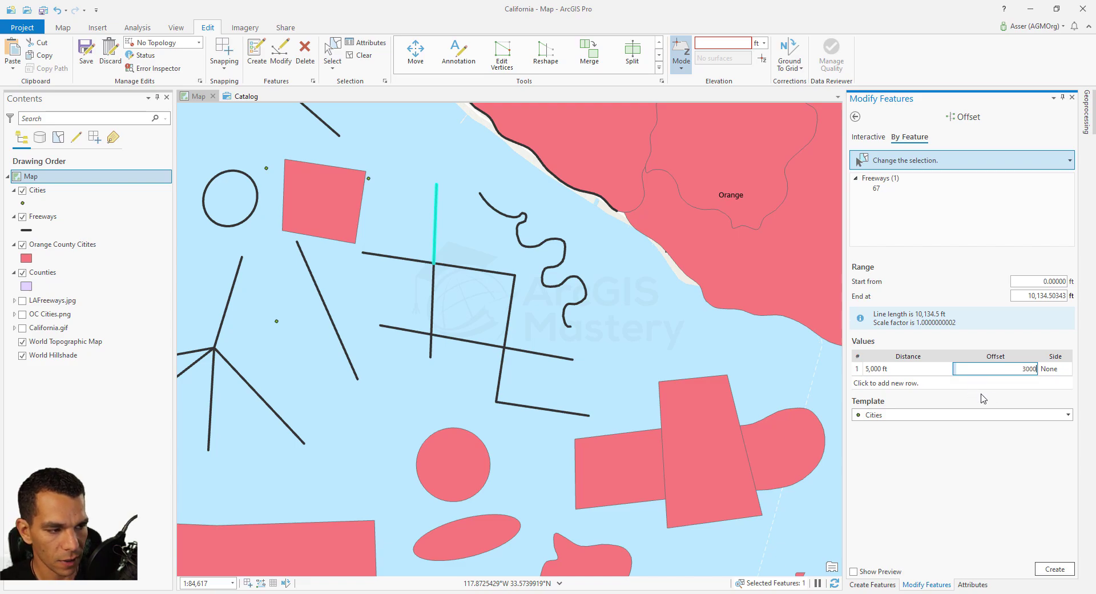
click(1050, 370)
click(1065, 370)
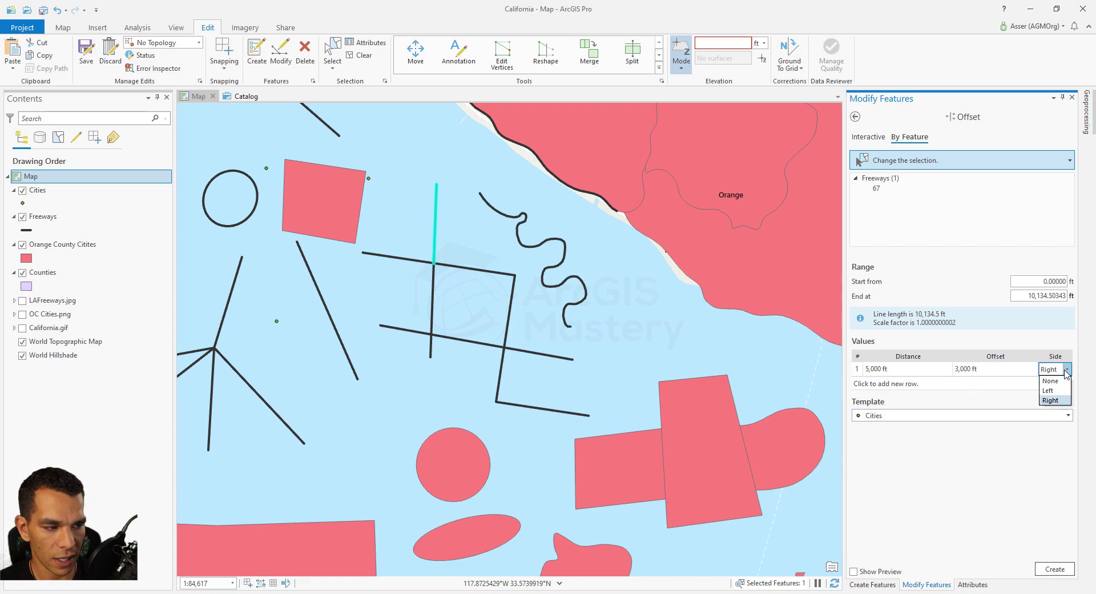
click(1063, 399)
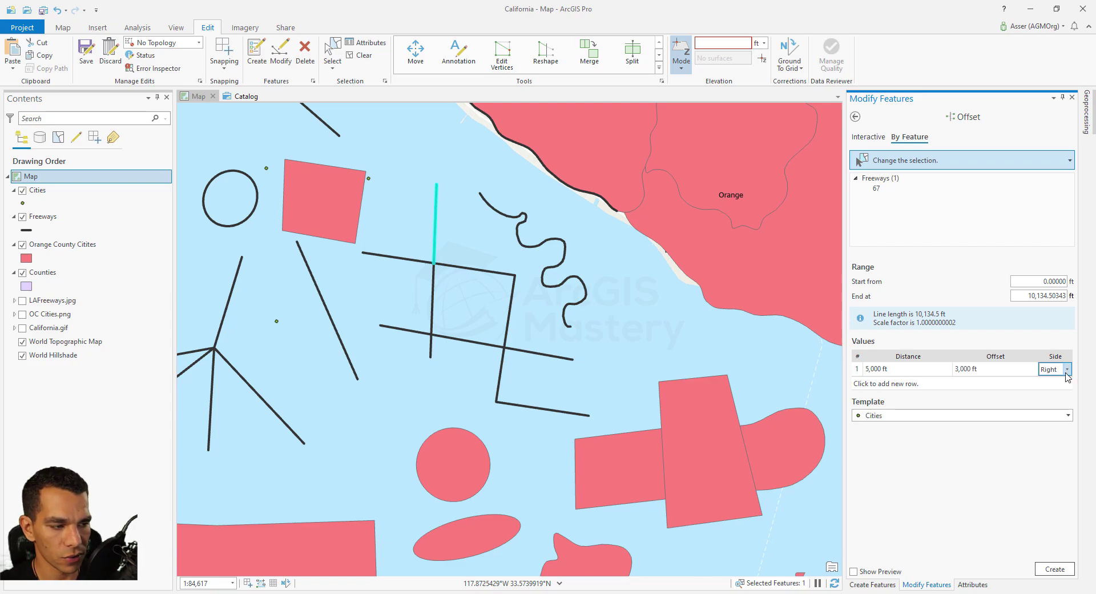
click(1054, 569)
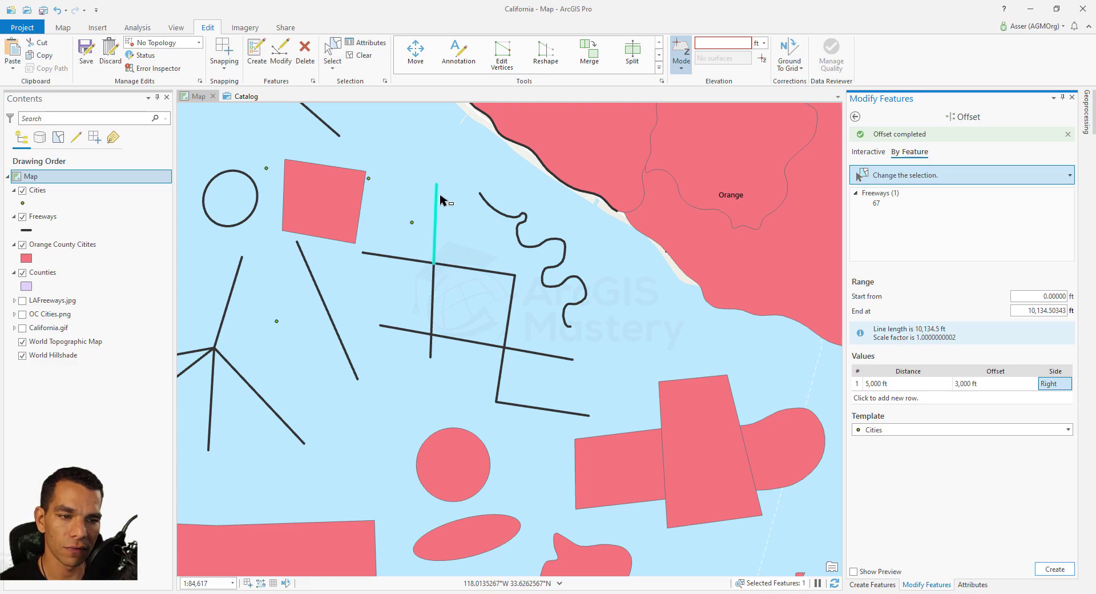
Create two more Cities points offset 6,000 ft from the same segment, one at distance 5,000 ft and one at 0 ft
click(991, 384)
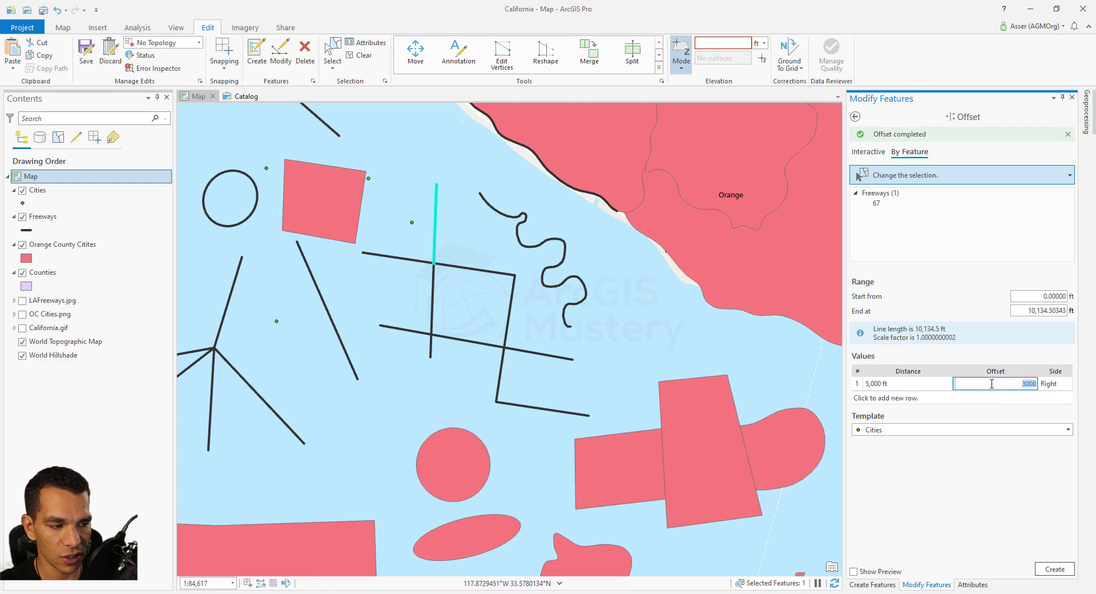
text(6,00)
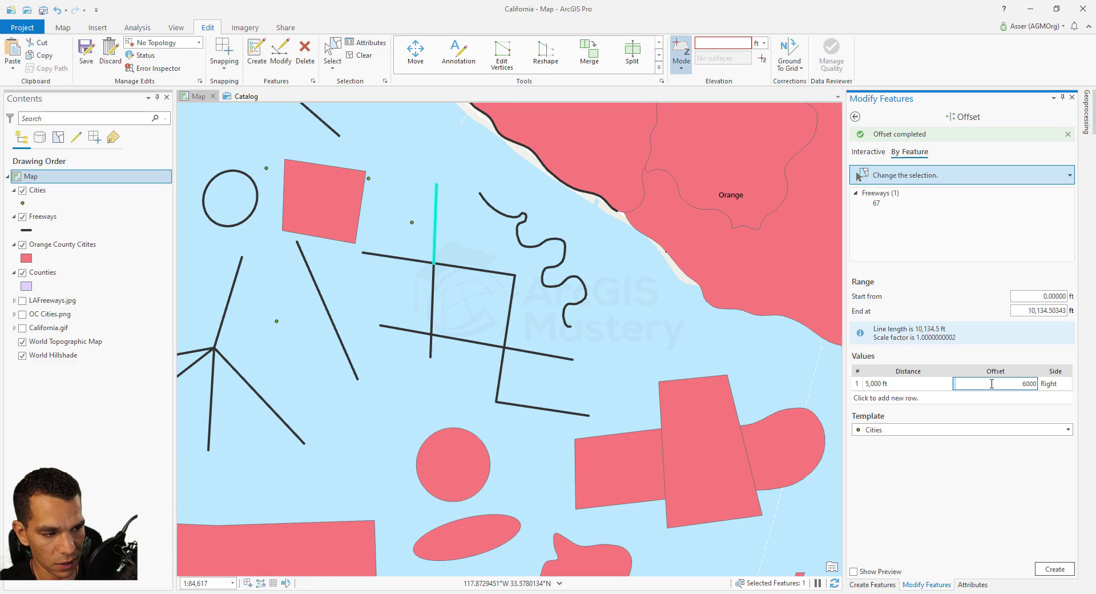
text(0)
click(1054, 569)
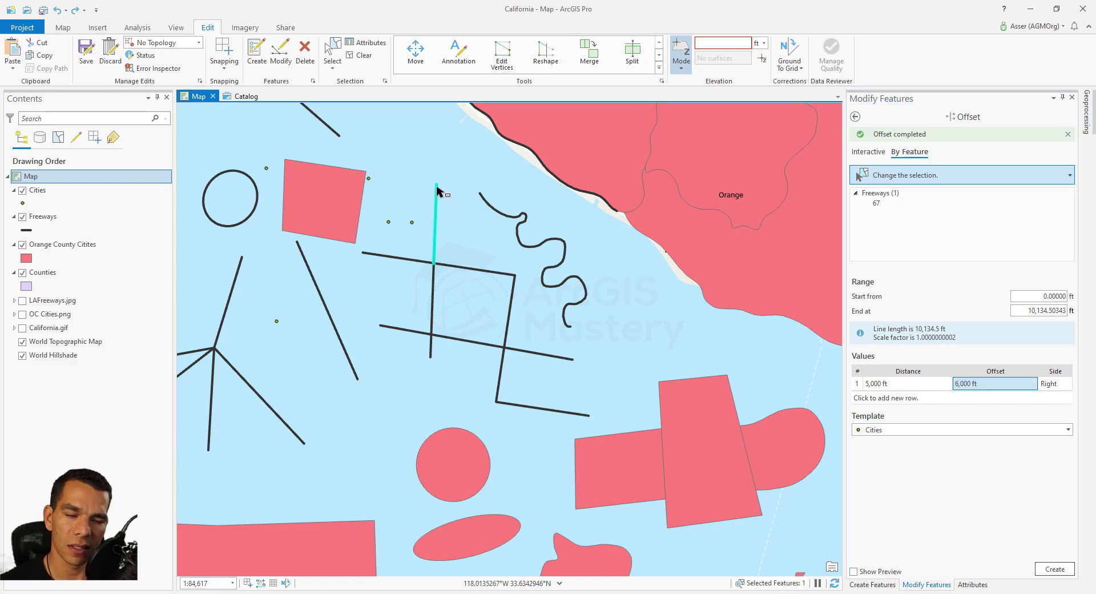
click(894, 383)
text(0)
key(Tab)
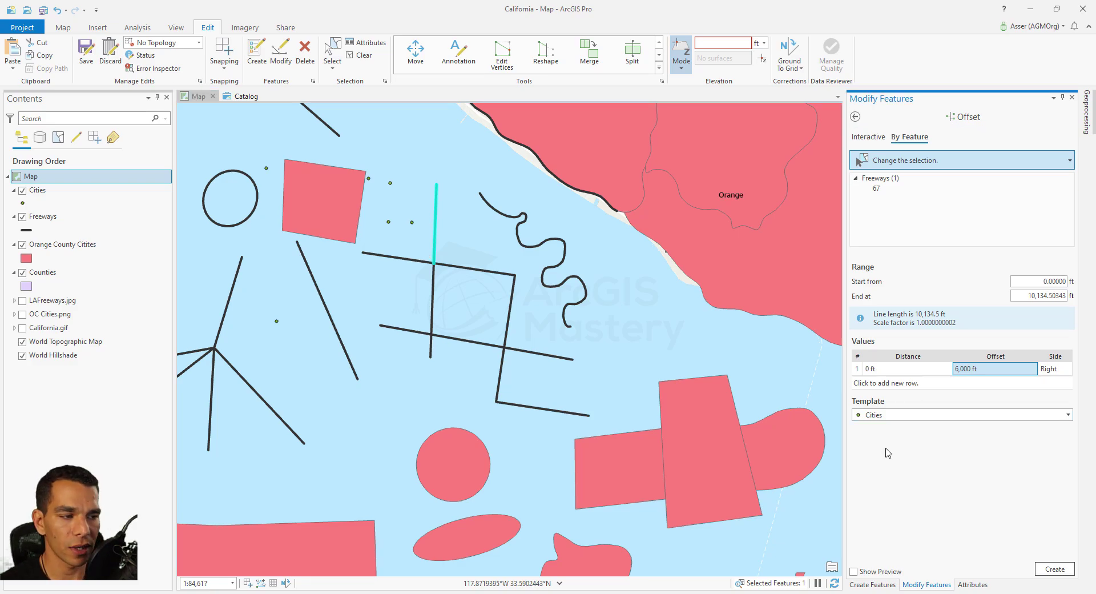
Create a Cities point offset 6,000 ft from an interactive two-point line about 13,778 ft long, drawn east of the crossing freeways, and leave Offset
click(867, 137)
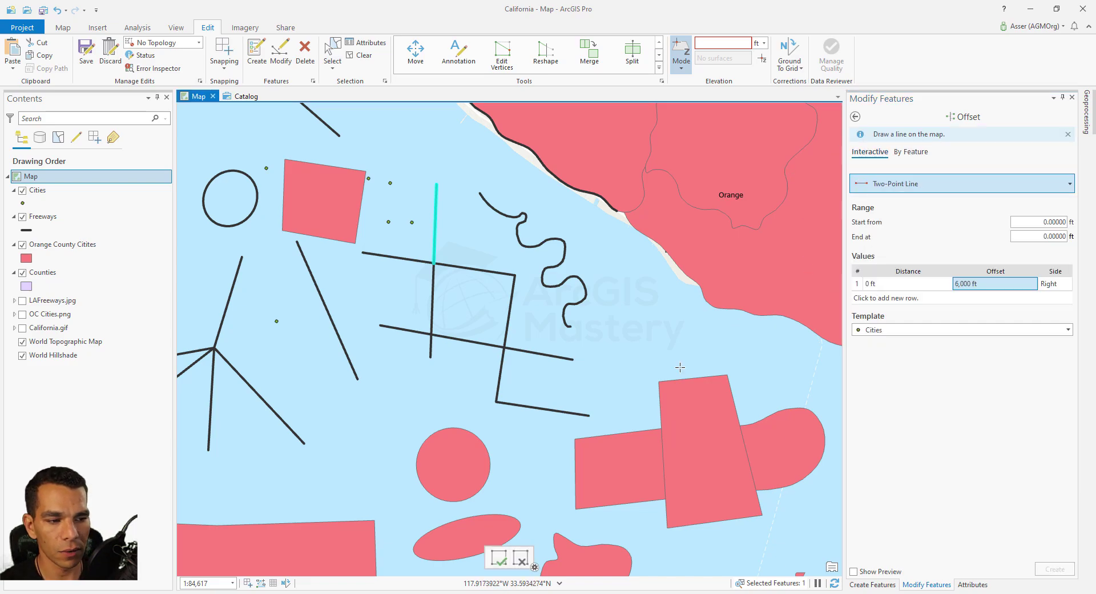
click(582, 379)
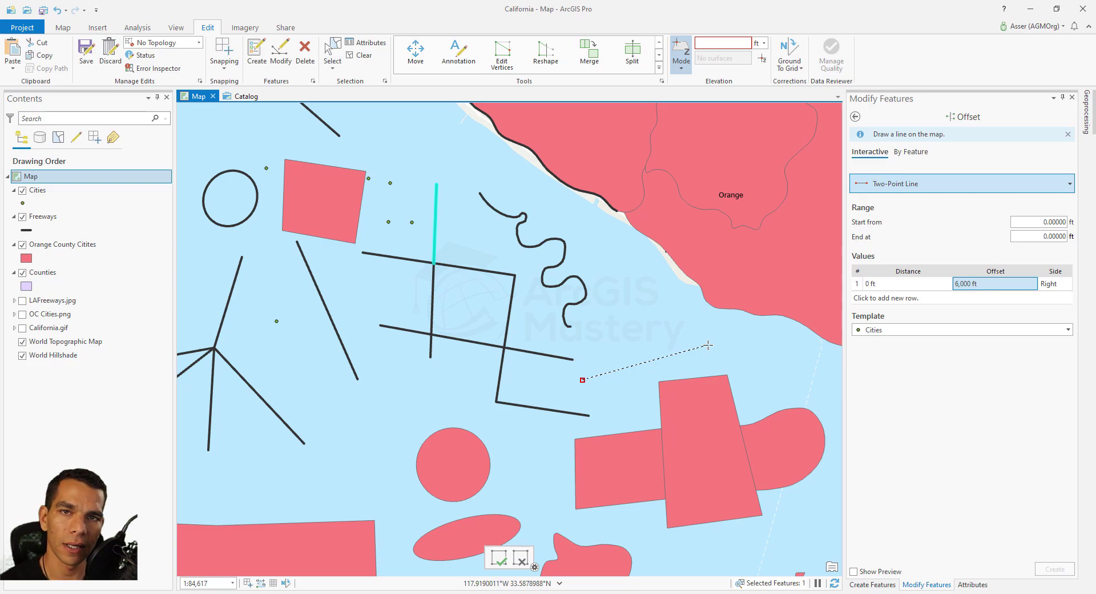
click(673, 345)
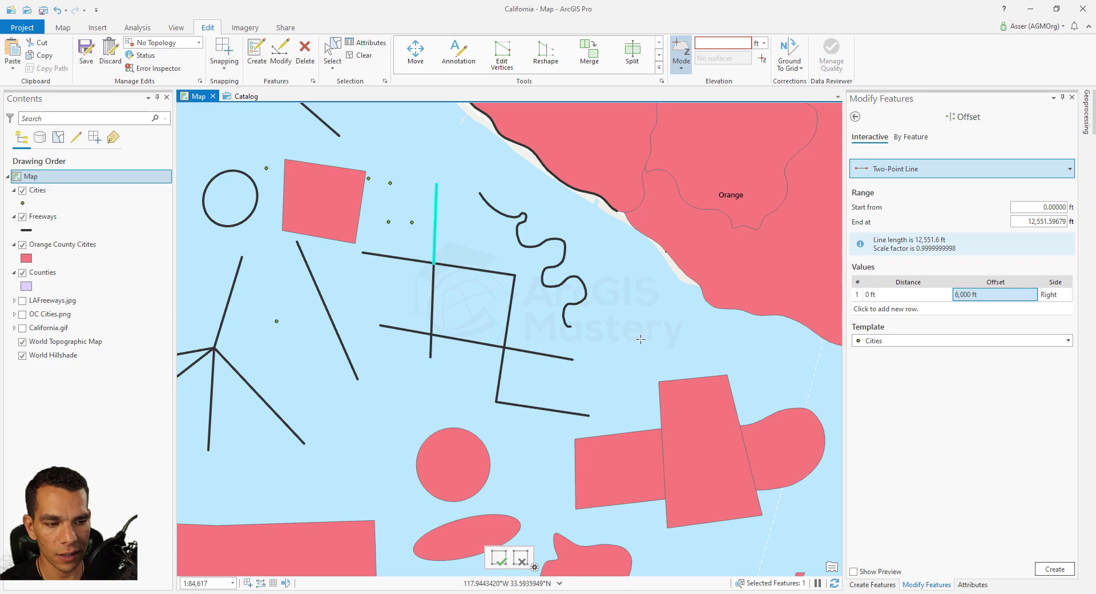
click(572, 390)
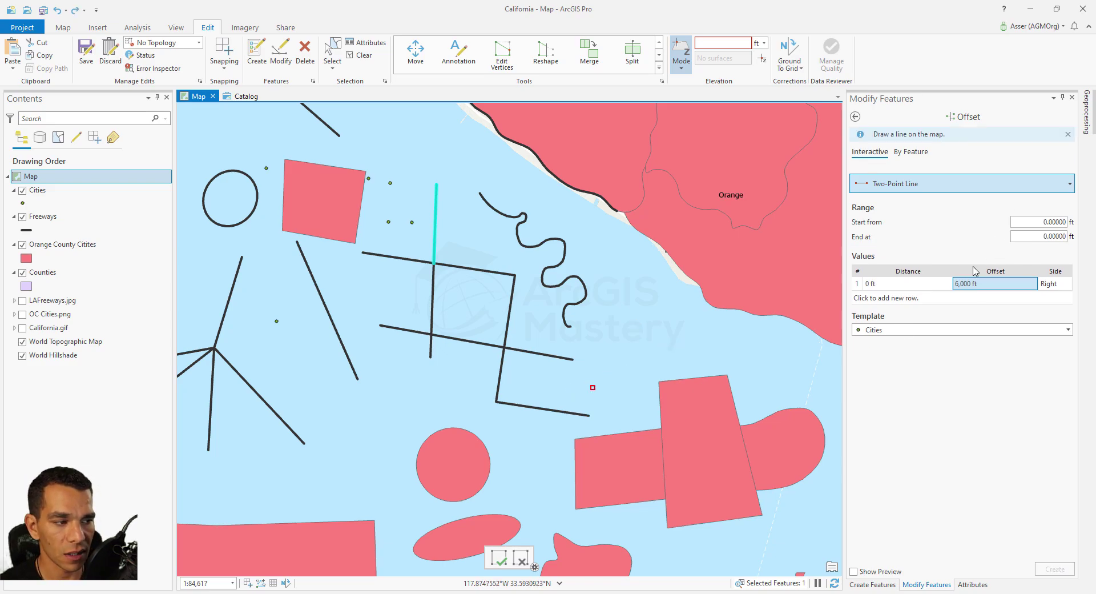
click(639, 342)
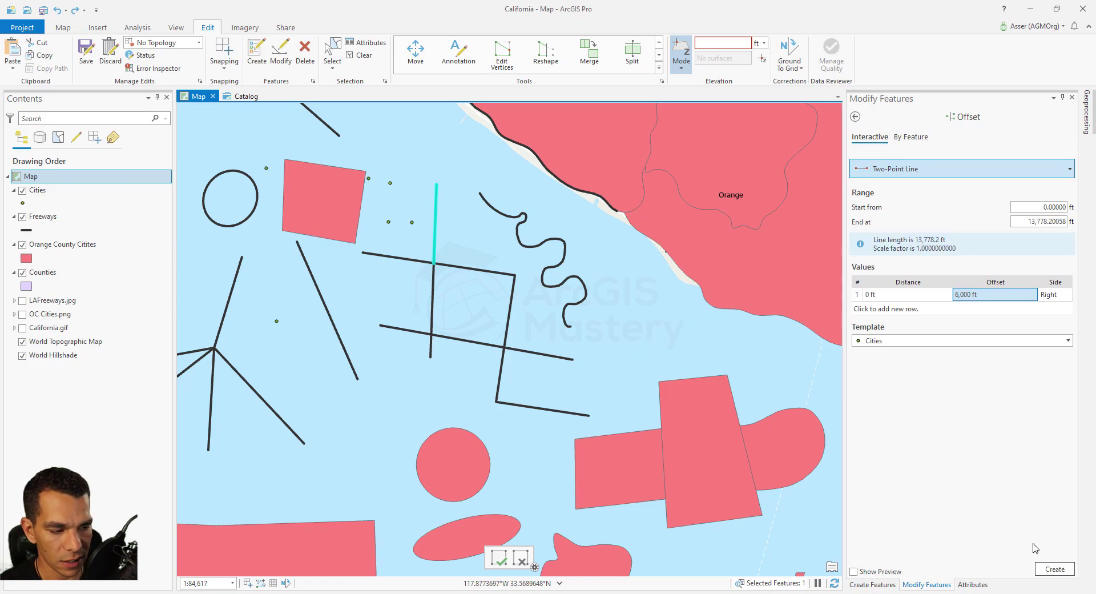
click(1039, 568)
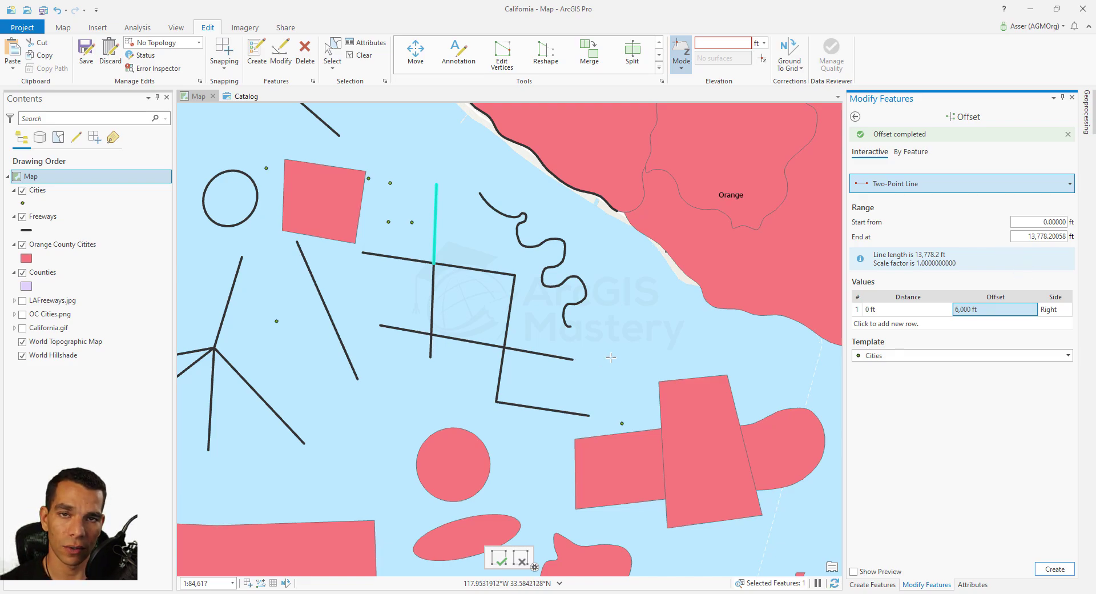
click(855, 116)
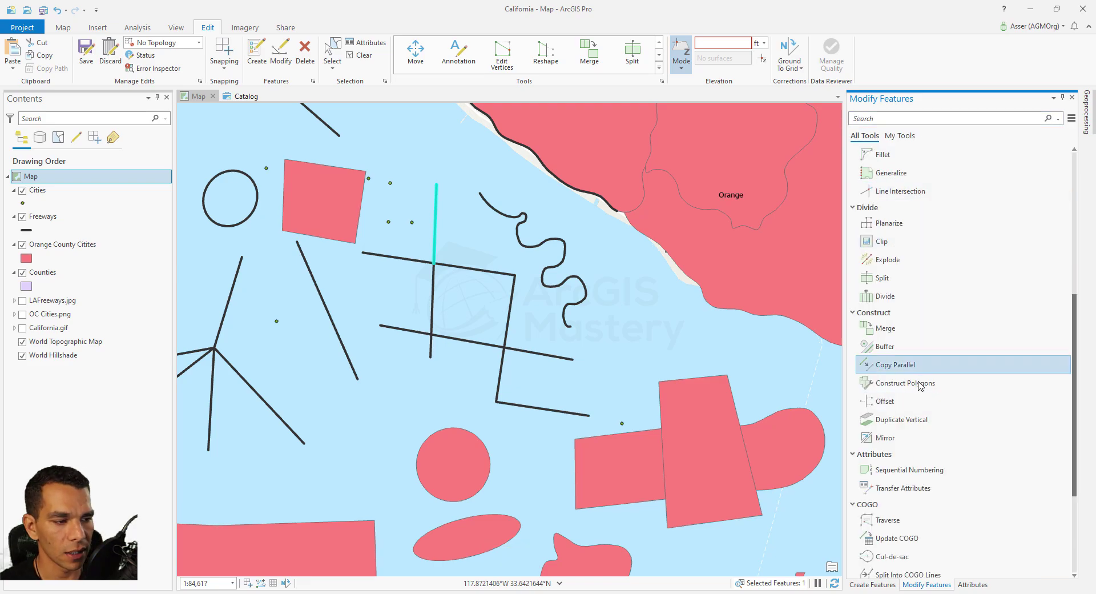
Select the five branching freeway lines and mirror them with Two Clicks across a diagonal line in the open water, toward Avalon
scroll(927, 415, down, 1)
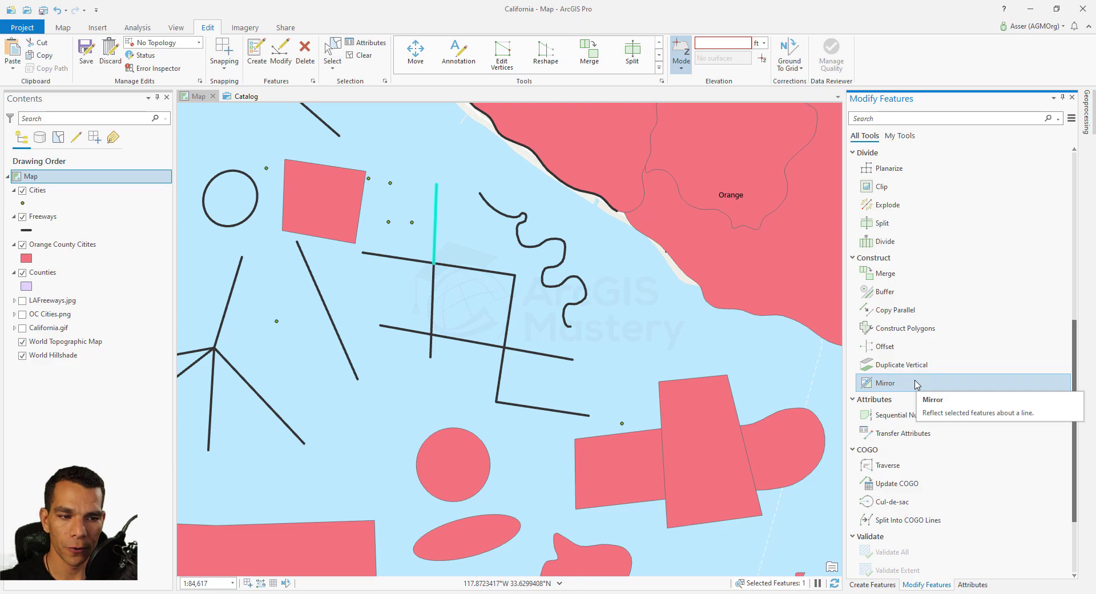
scroll(576, 247, down, 3)
right_click(437, 300)
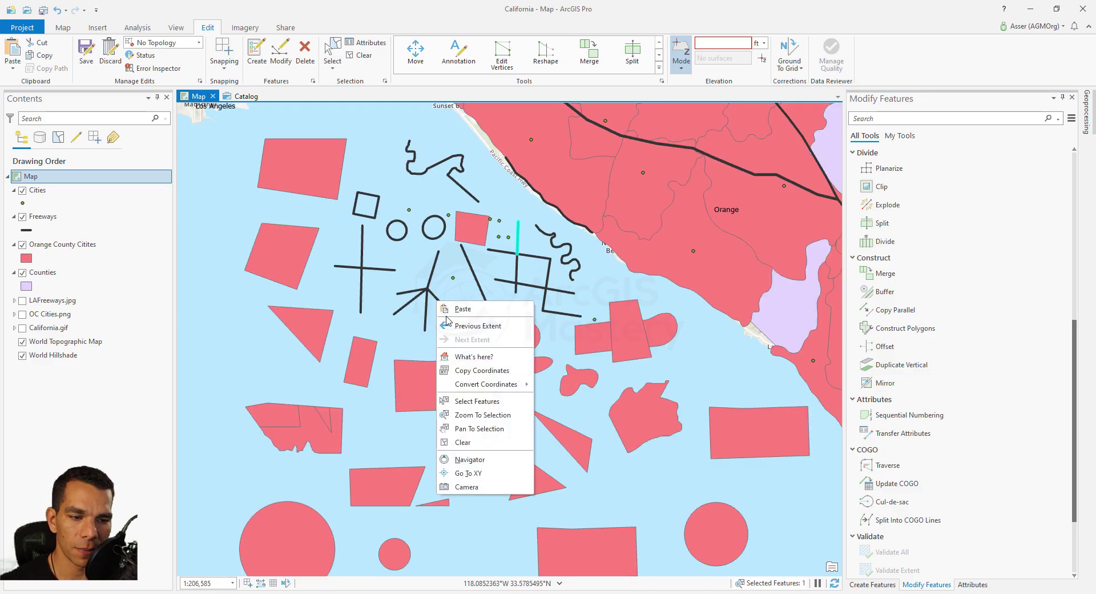
click(474, 400)
drag(419, 282, 445, 311)
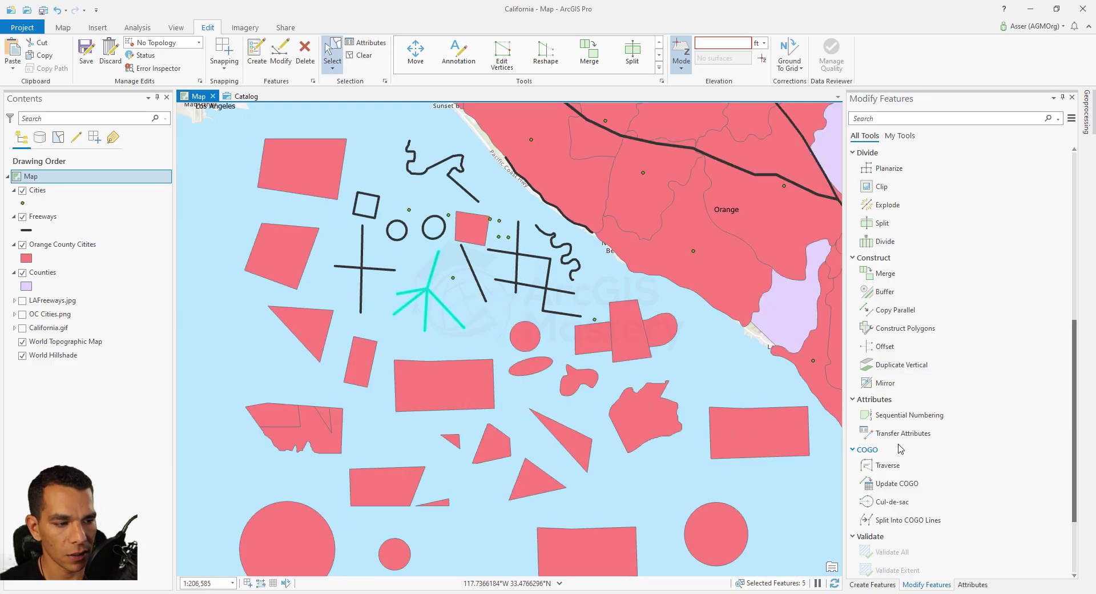
click(884, 382)
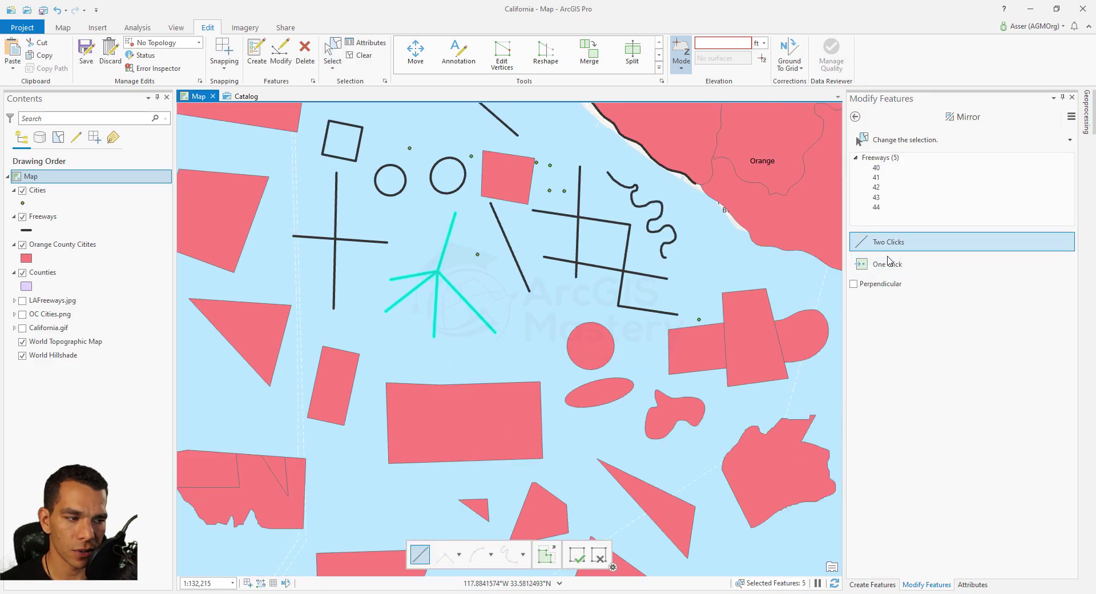
scroll(438, 349, down, 5)
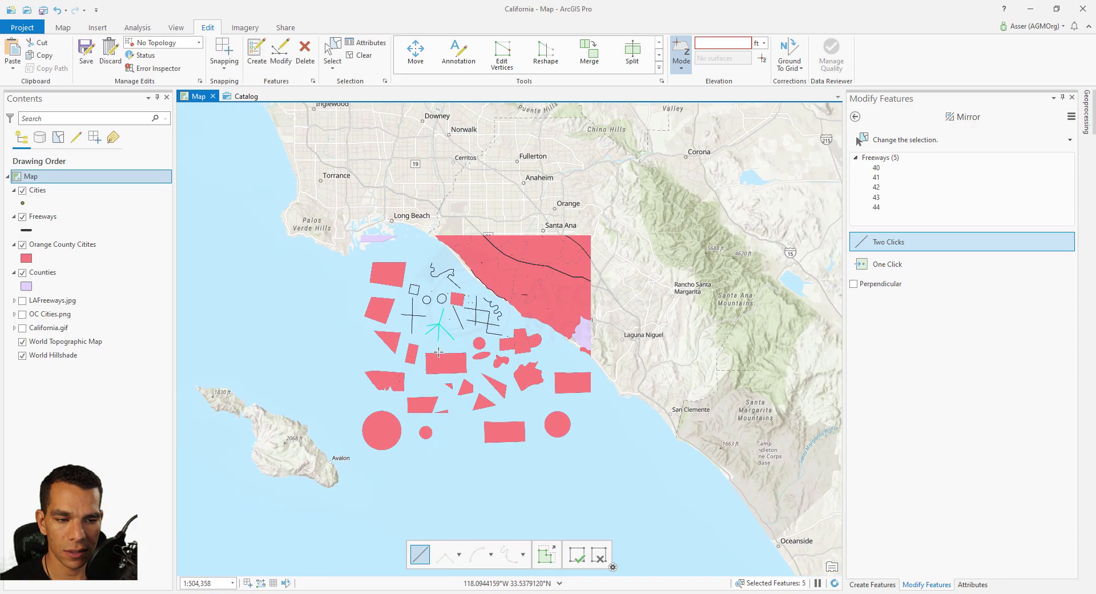
click(296, 348)
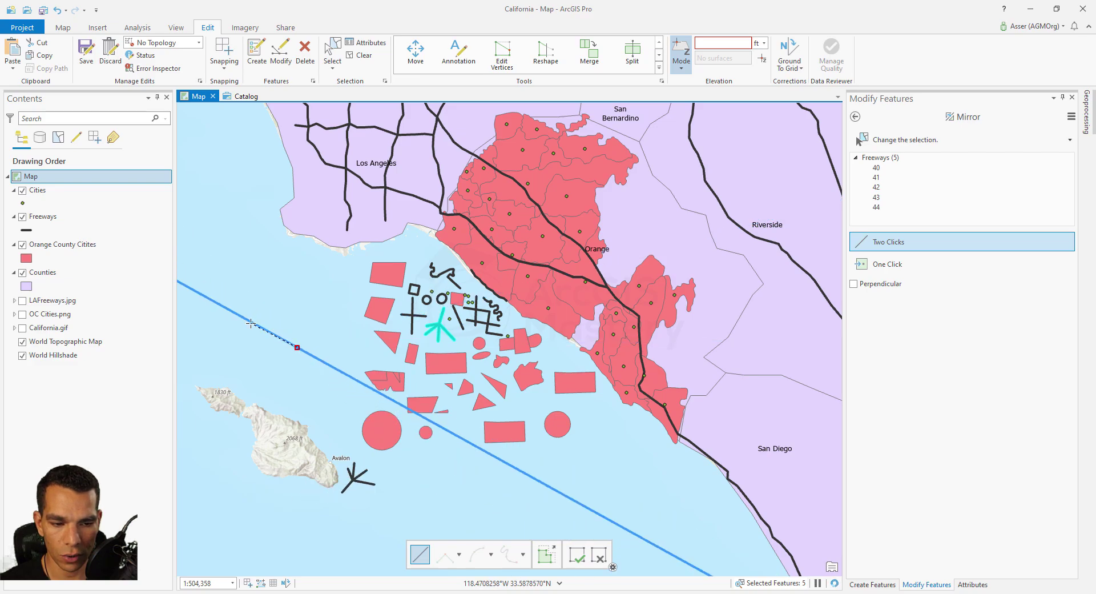
click(248, 323)
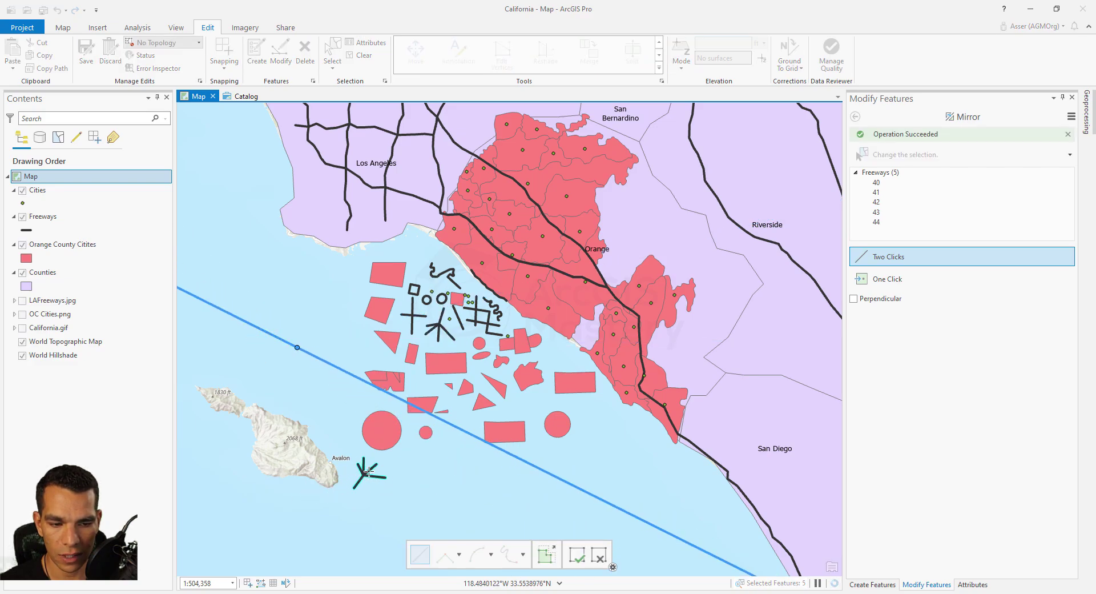
Mirror the reflected lines near Avalon with the One Click method to the open water west of the sample polygons, and leave Mirror
click(883, 281)
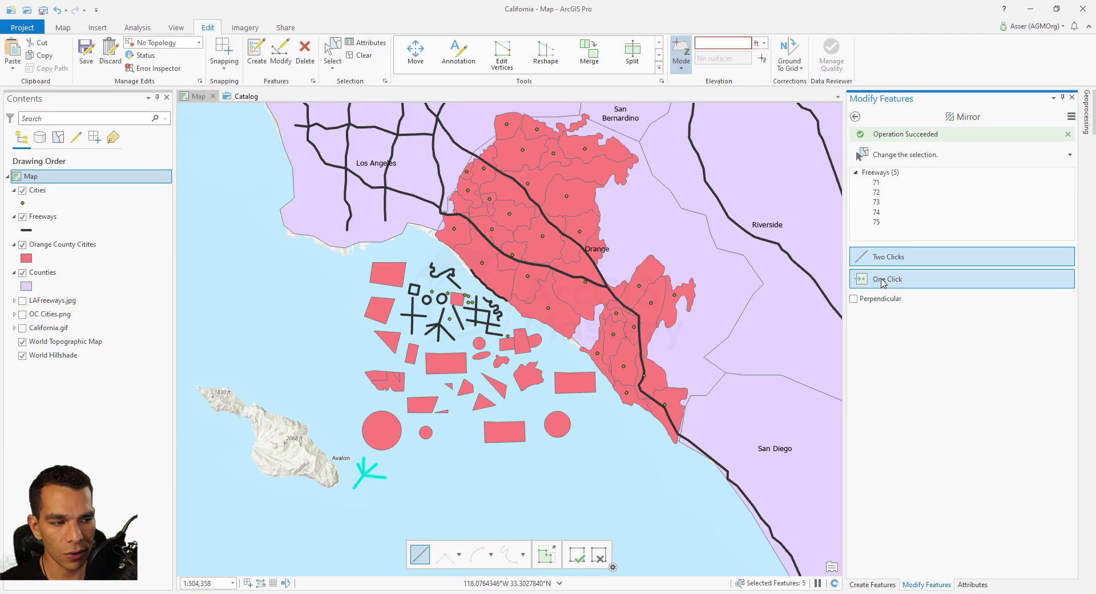
click(379, 391)
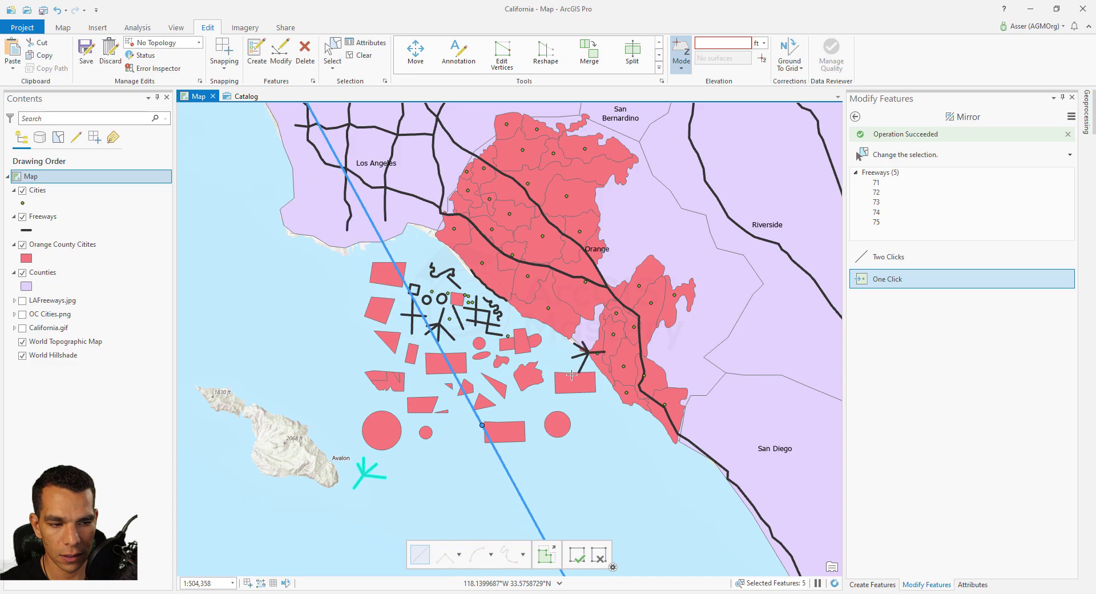
click(338, 324)
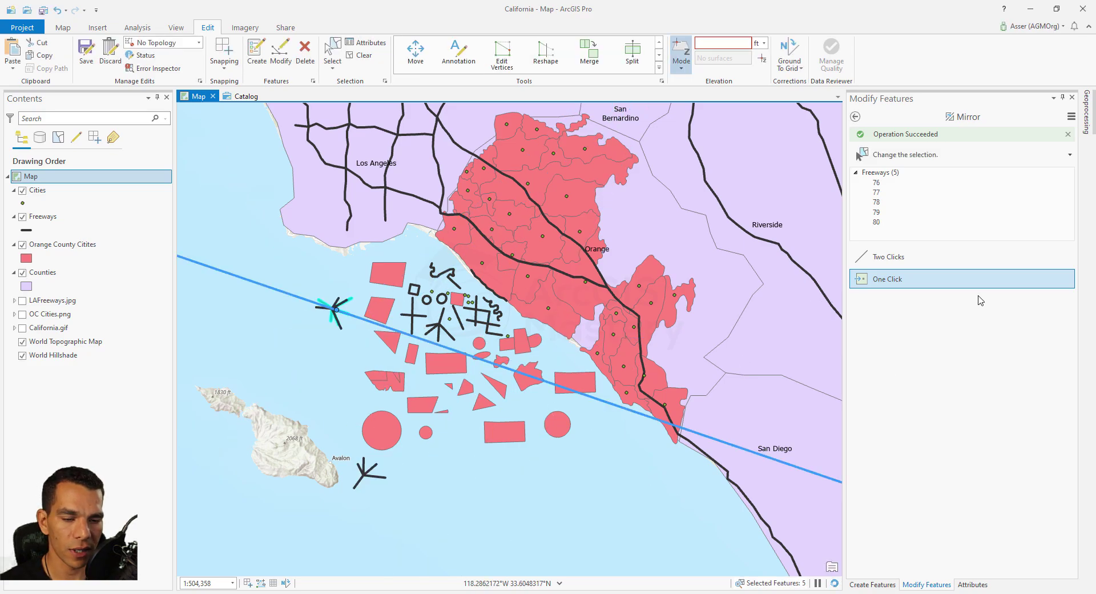
click(854, 117)
Review the remaining Attributes, COGO, Validate and Topographic tools, and open the full gallery of editing tools
scroll(940, 480, down, 1)
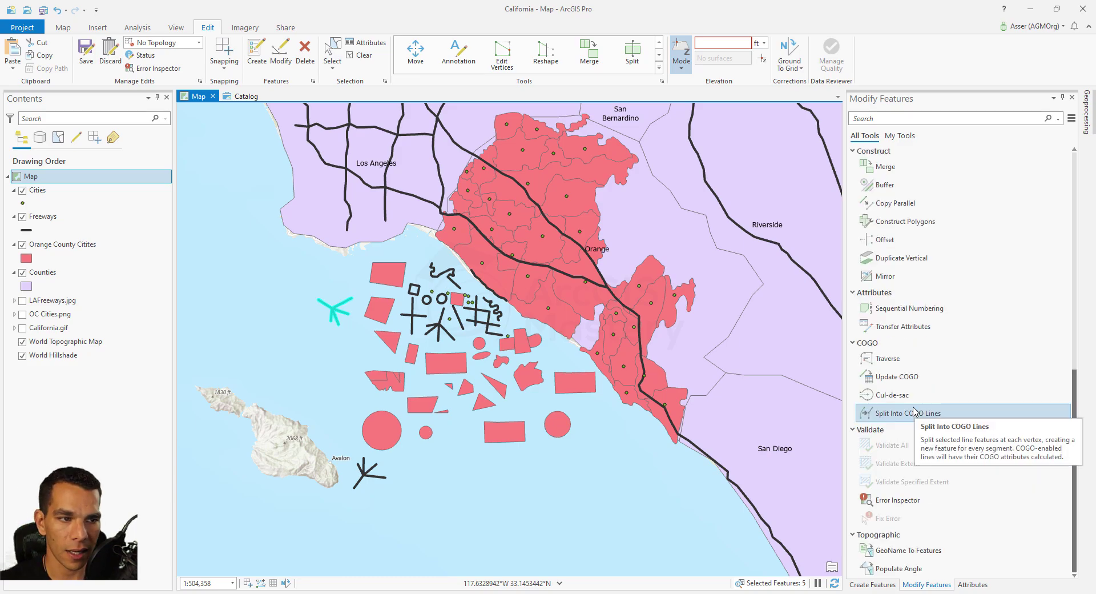
scroll(941, 479, down, 3)
click(660, 71)
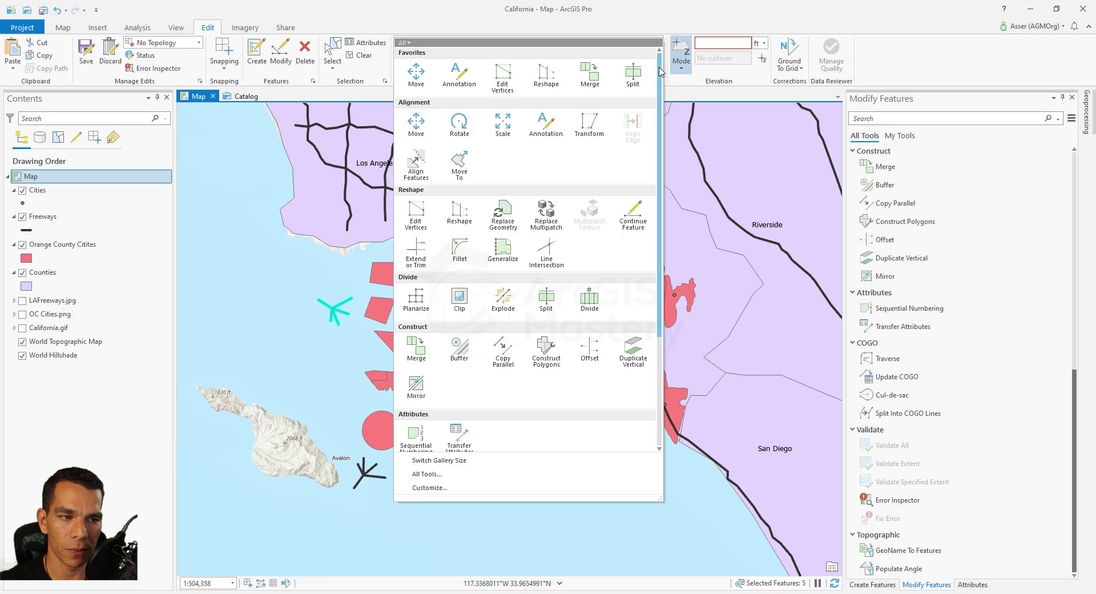